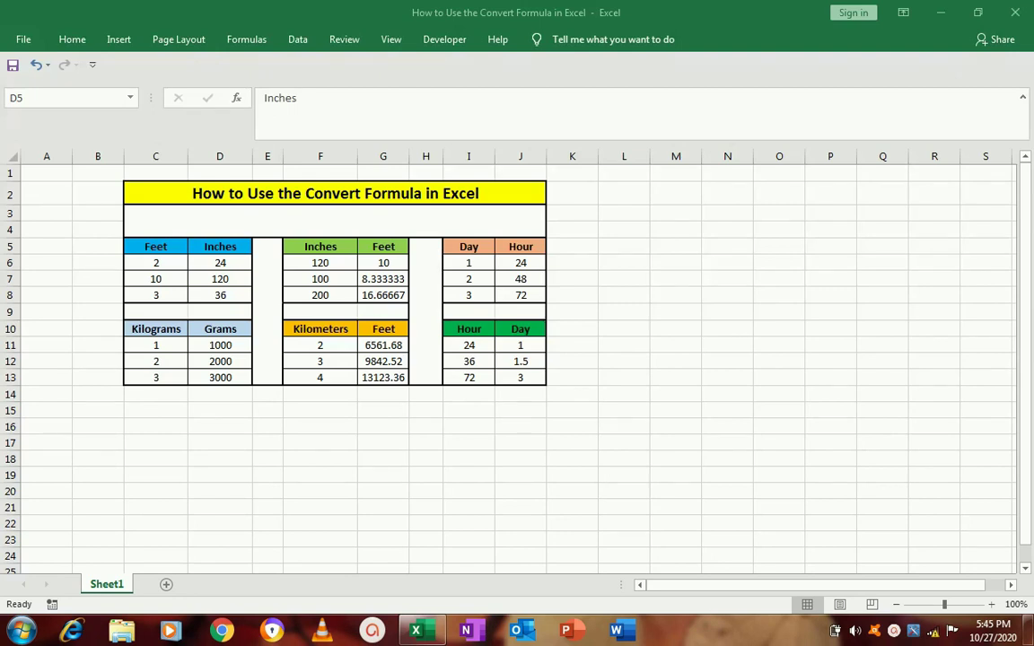
# Step: Review the existing result formulas across the six conversion tables
pyautogui.keyDown('shift'); pyautogui.click(155, 253); pyautogui.keyUp('shift')
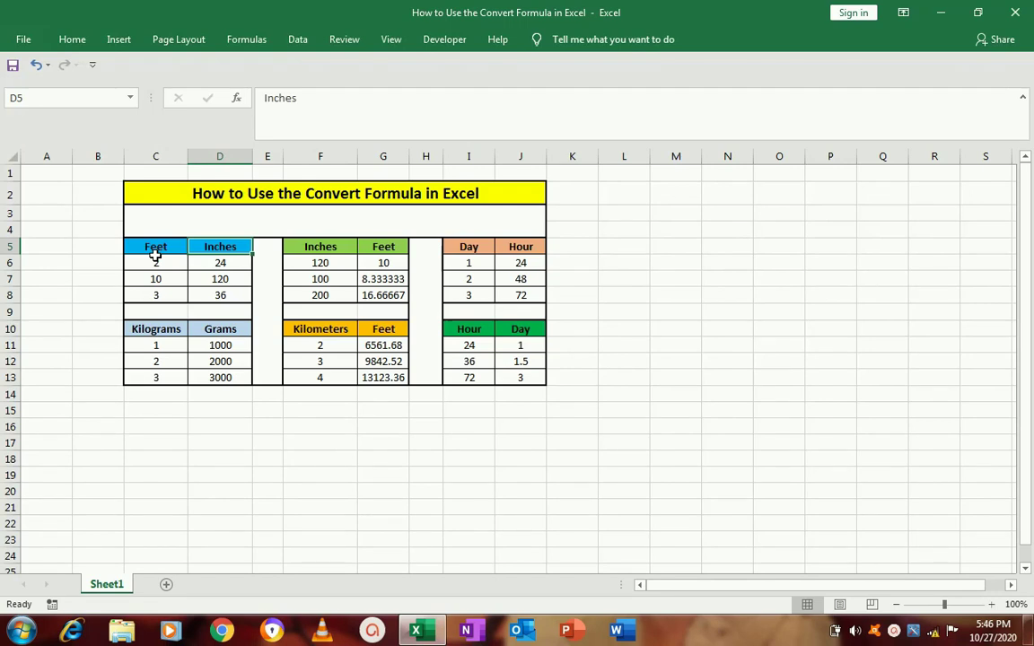
pyautogui.click(320, 262)
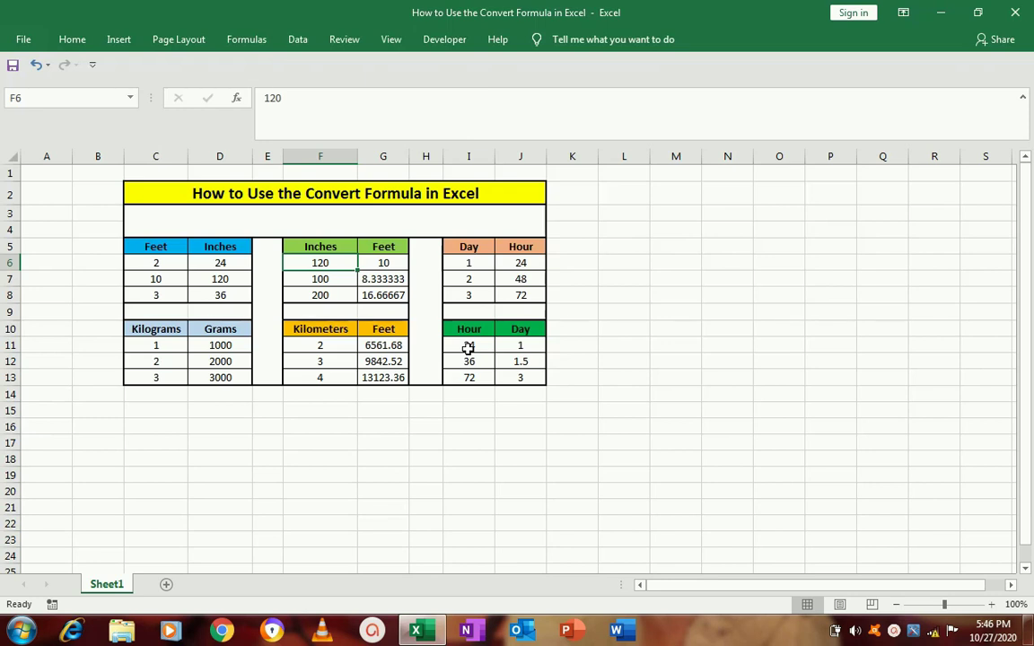
pyautogui.click(159, 266)
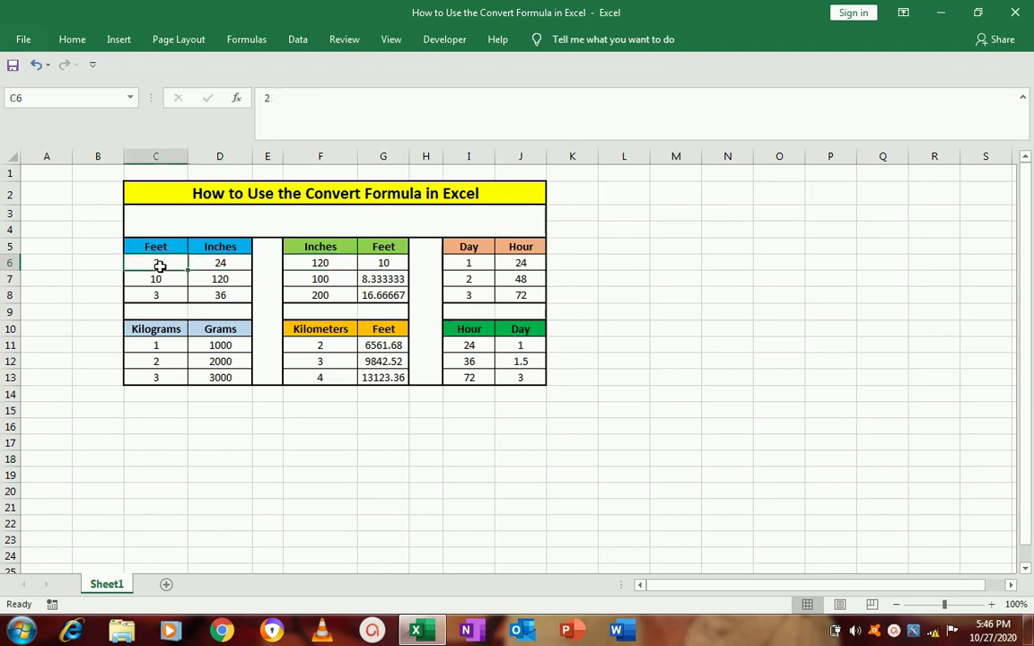
pyautogui.press('Right')
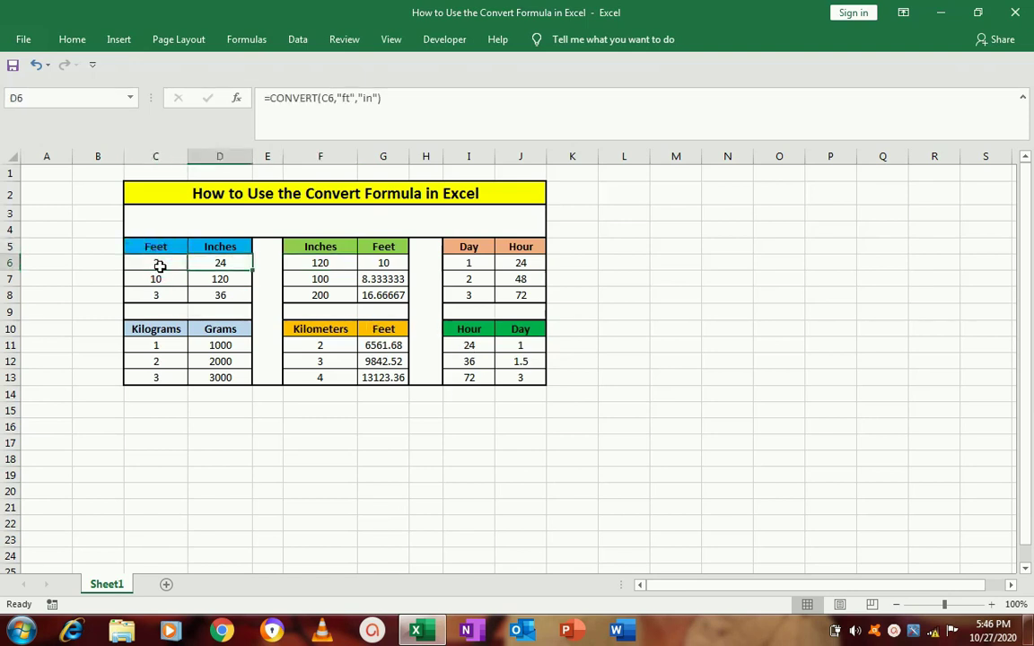
pyautogui.press('Right')
pyautogui.press('Right')
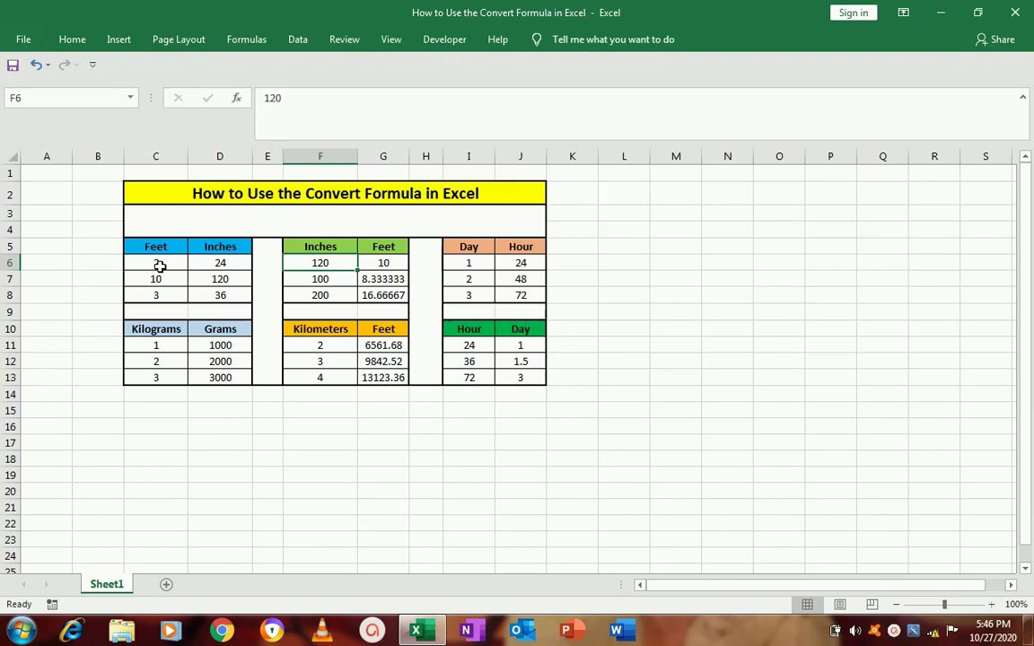
pyautogui.press('Right')
pyautogui.press('Right')
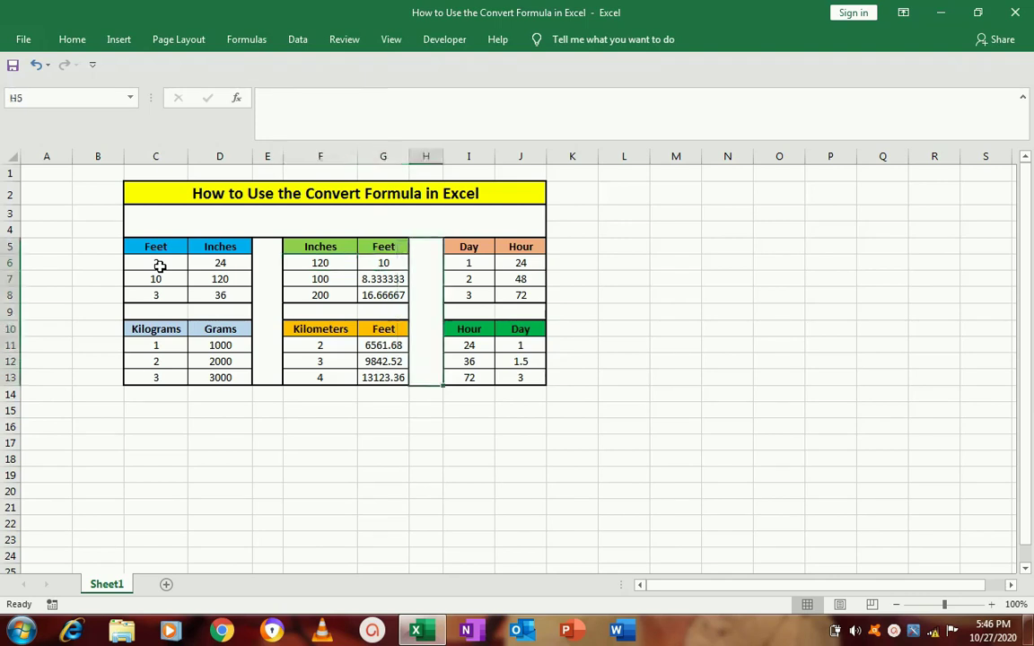
pyautogui.press('Right')
pyautogui.press('Right')
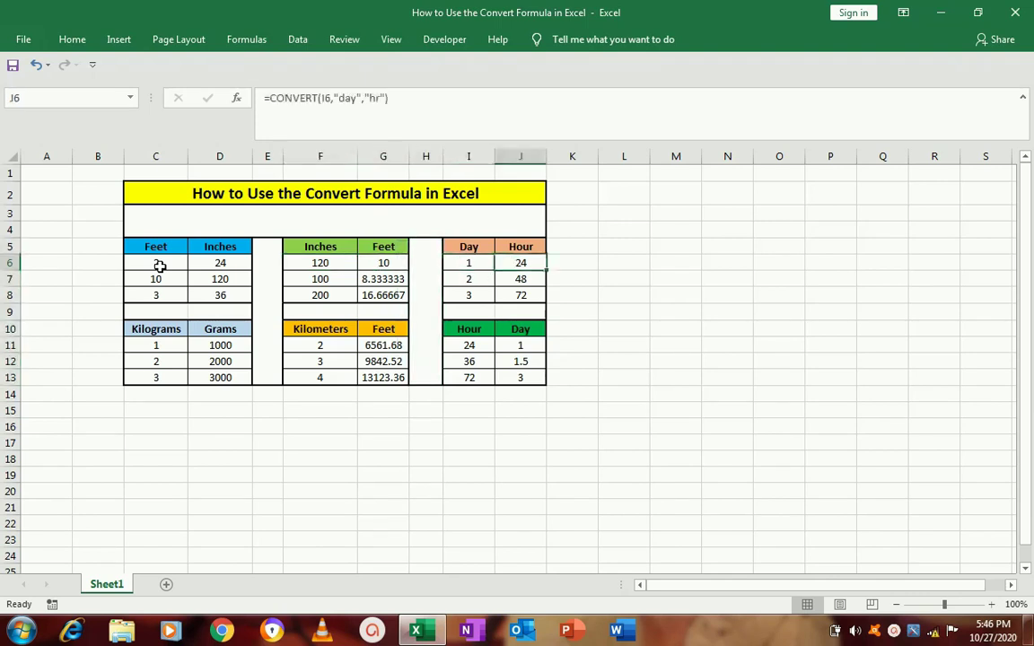
pyautogui.press('Left')
pyautogui.press('Left')
pyautogui.press('Left')
pyautogui.press('Left')
pyautogui.press('Left')
pyautogui.press('Left')
pyautogui.press('Left')
pyautogui.press('Down')
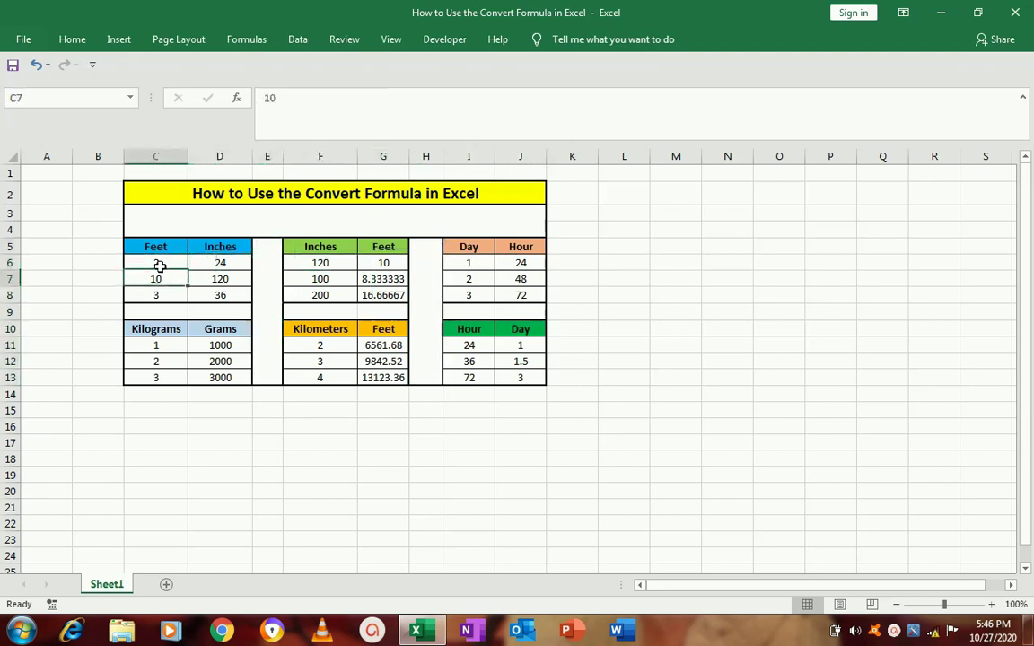
pyautogui.press('Down')
pyautogui.press('Down')
pyautogui.press('Down')
pyautogui.press('Down')
pyautogui.press('Right')
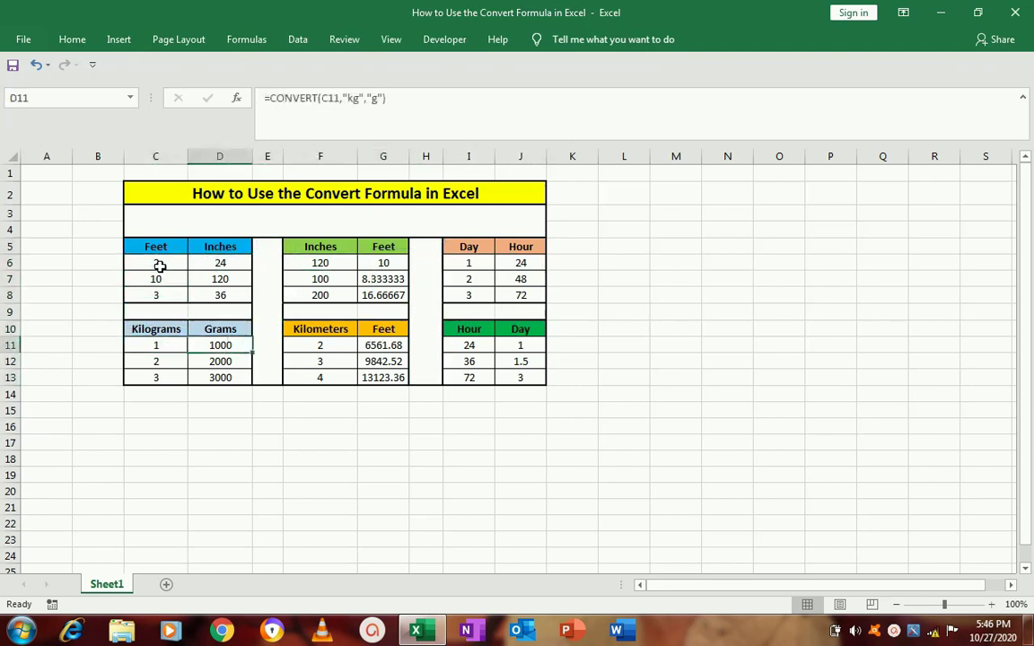
pyautogui.press('Right')
pyautogui.press('Right')
pyautogui.press('Right')
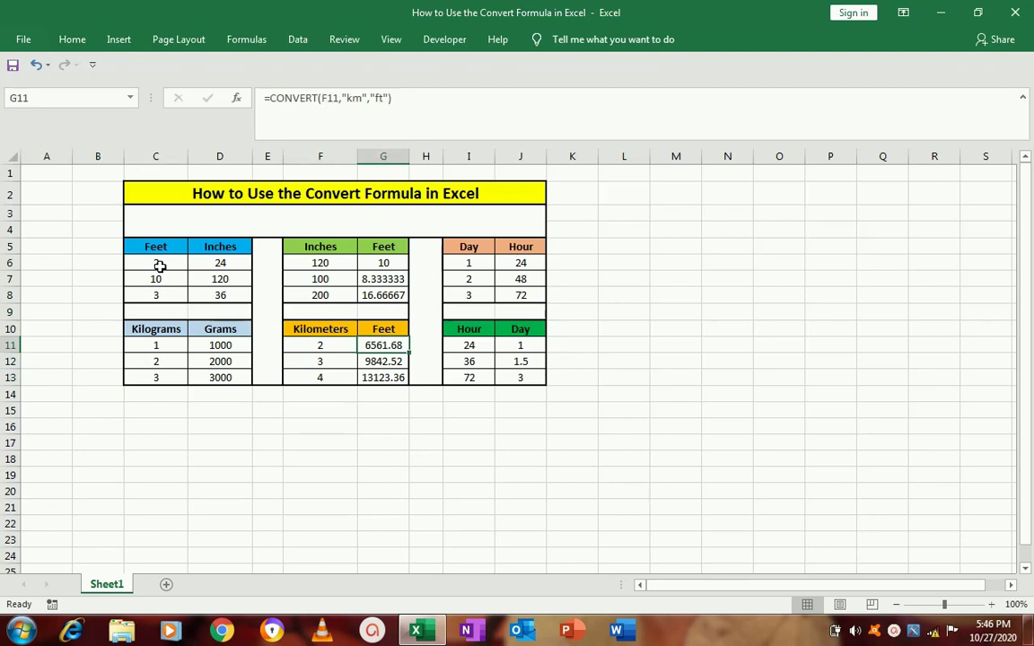
pyautogui.press('Right')
pyautogui.press('Right')
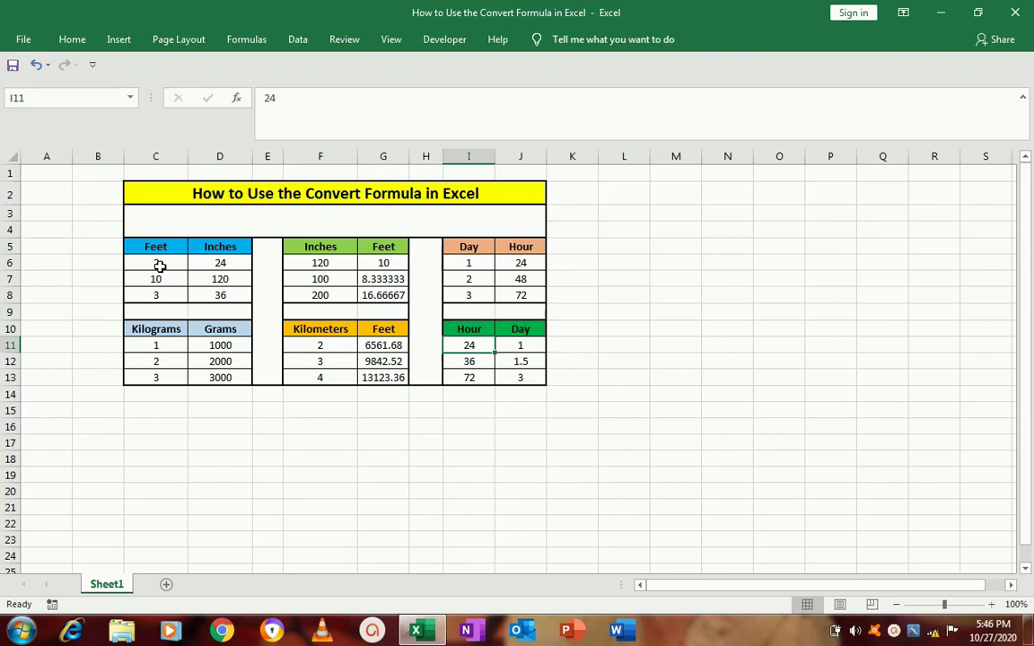
pyautogui.press('Right')
pyautogui.press('Up')
pyautogui.press('Up')
pyautogui.press('Up')
pyautogui.press('Up')
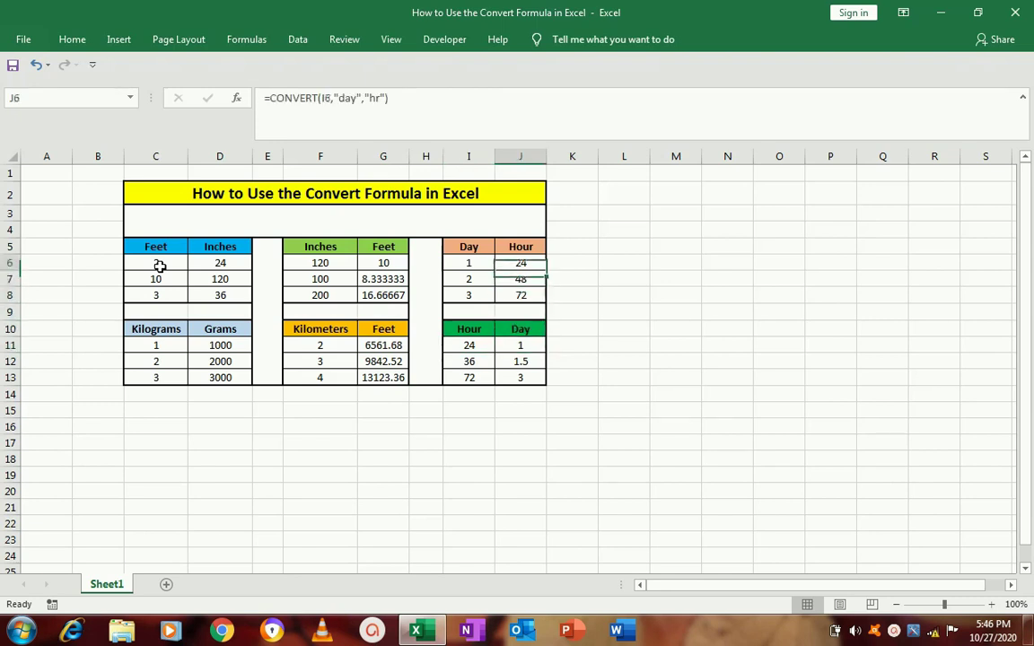
pyautogui.press('Up')
pyautogui.press('Up')
pyautogui.press('Down')
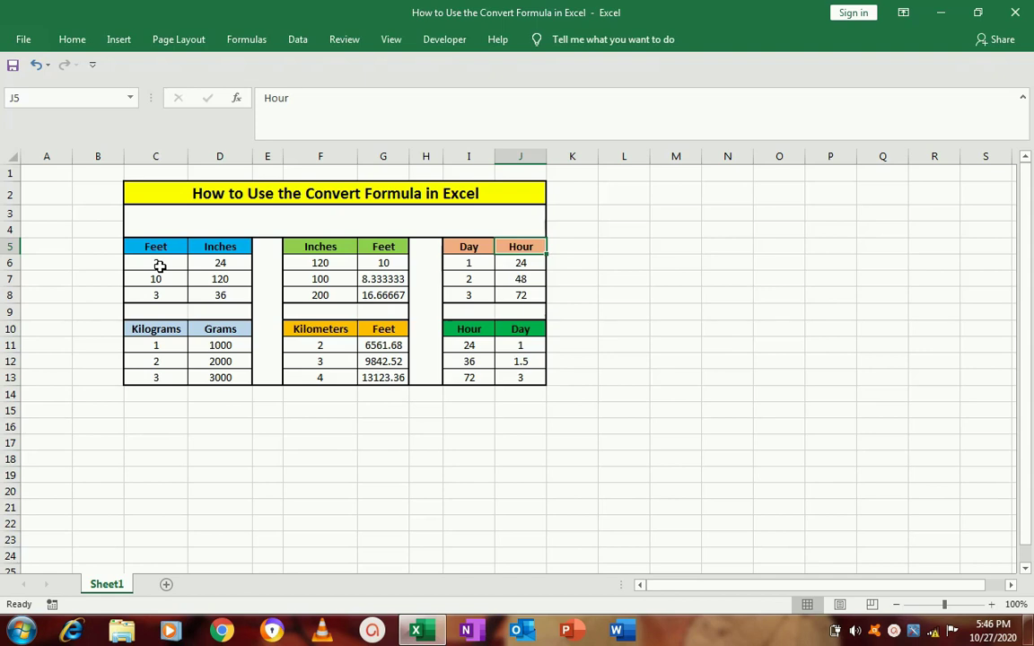
pyautogui.press('Left')
pyautogui.press('Left')
pyautogui.press('Left')
pyautogui.press('Left')
pyautogui.press('Left')
pyautogui.press('Left')
pyautogui.press('Down')
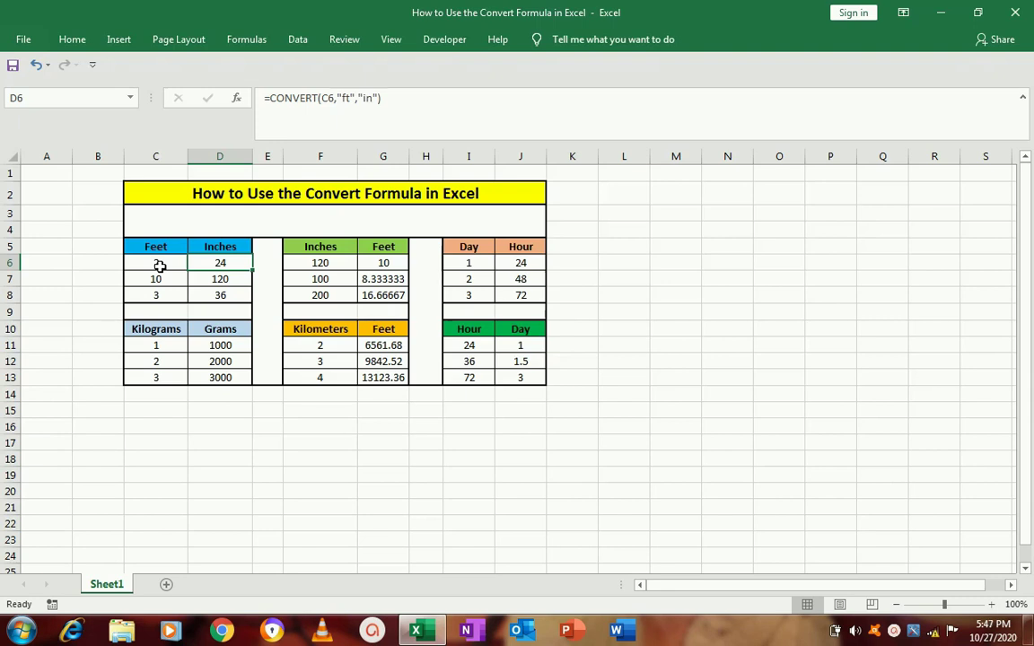
# Step: Clear the feet-to-inches and inches-to-feet results (D6:D8 and G6:G8)
pyautogui.hotkey('shift', 'Down')
pyautogui.hotkey('shift', 'Down')
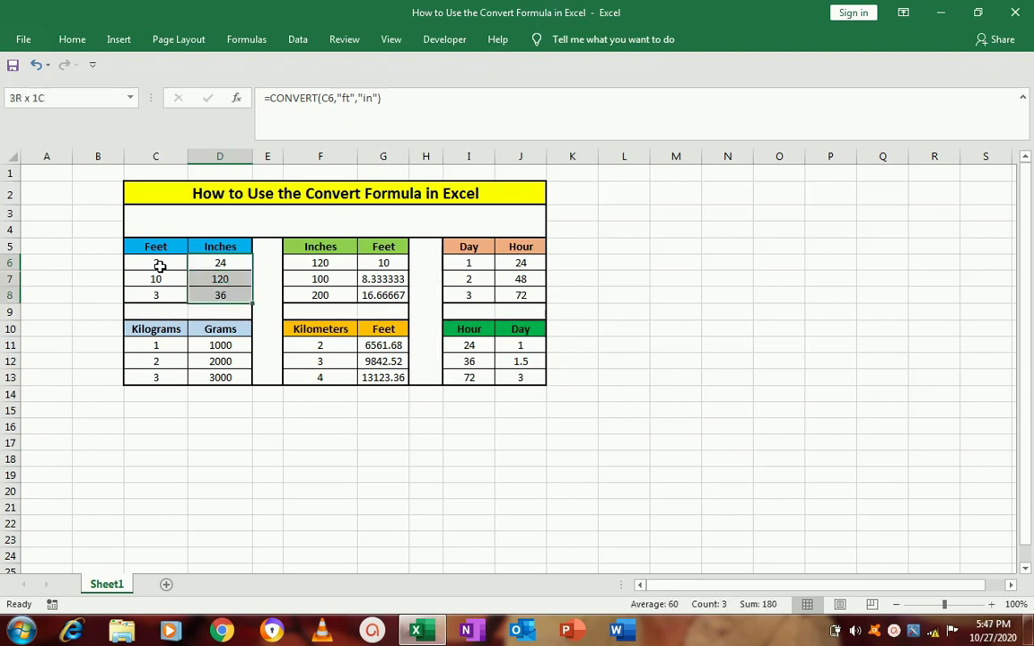
pyautogui.press('Delete')
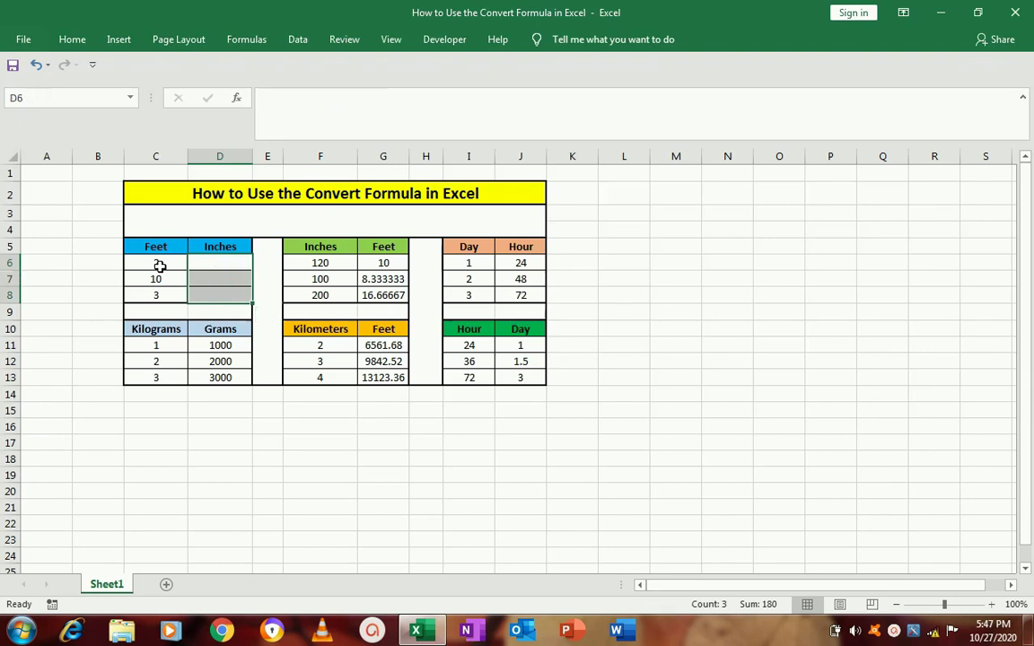
pyautogui.press('Right')
pyautogui.press('Right')
# Step: Clear the three Hour results of the day-to-hour table
pyautogui.press('Right')
pyautogui.hotkey('shift', 'Down')
pyautogui.hotkey('shift', 'Down')
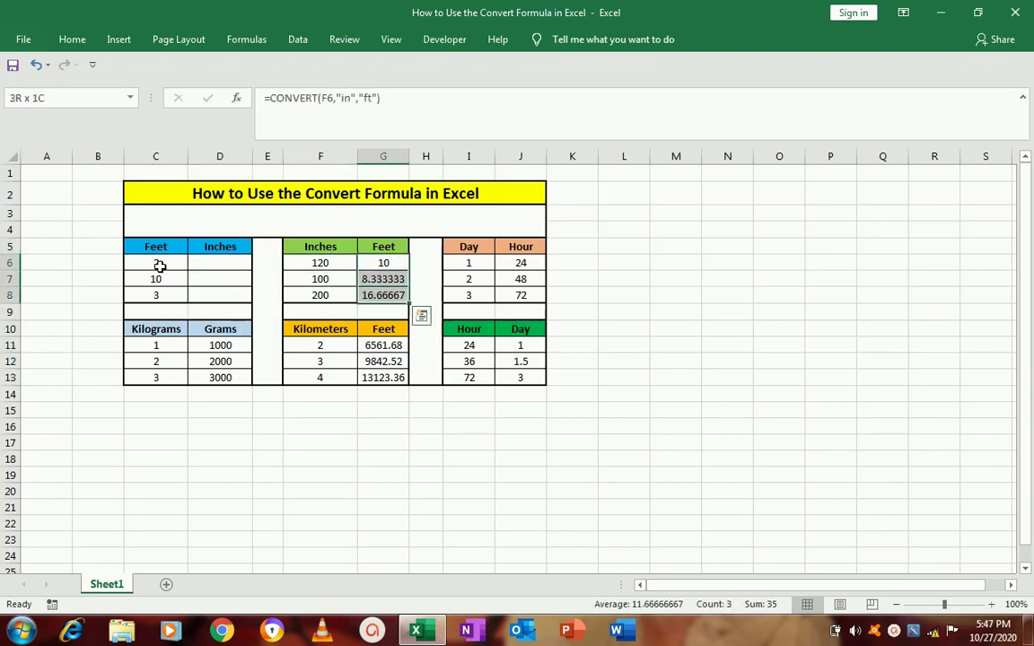
pyautogui.press('Delete')
pyautogui.press('Up')
pyautogui.press('Right')
pyautogui.press('Right')
pyautogui.press('Right')
pyautogui.press('Down')
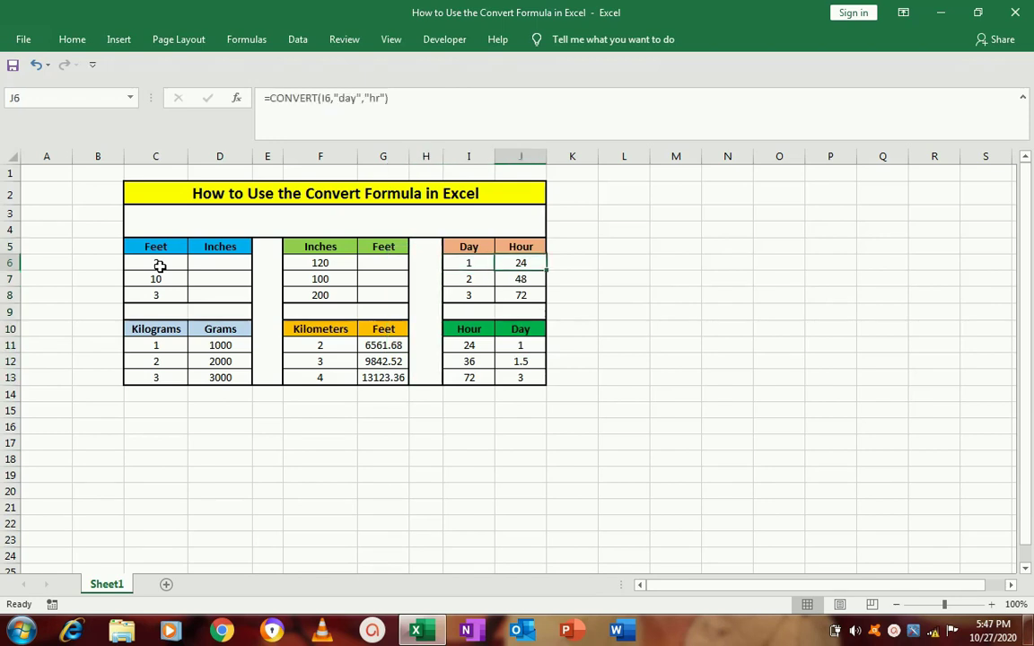
pyautogui.hotkey('shift', 'Down')
pyautogui.hotkey('shift', 'Down')
pyautogui.press('Delete')
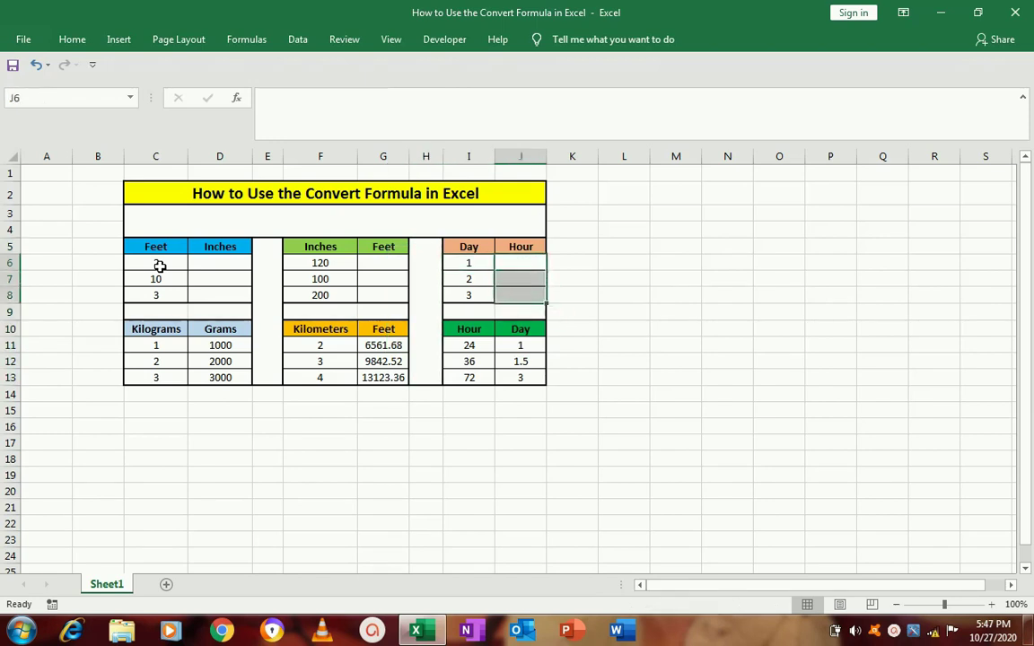
pyautogui.press('Down')
pyautogui.press('Down')
# Step: Clear the Grams results and the kilometers-to-feet results
pyautogui.press('Down')
pyautogui.press('Down')
pyautogui.press('Down')
pyautogui.press('Left')
pyautogui.press('Left')
pyautogui.press('Left')
pyautogui.press('Left')
pyautogui.press('Left')
pyautogui.press('Left')
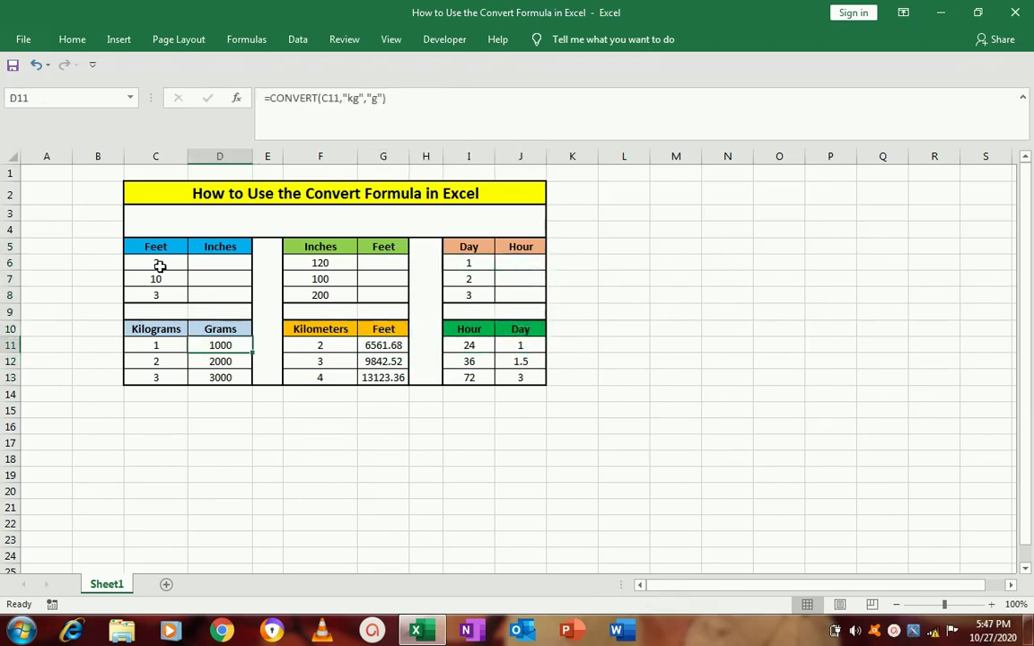
pyautogui.press('Up')
pyautogui.press('Up')
pyautogui.press('Down')
pyautogui.press('Down')
pyautogui.hotkey('shift', 'Down')
pyautogui.hotkey('shift', 'Down')
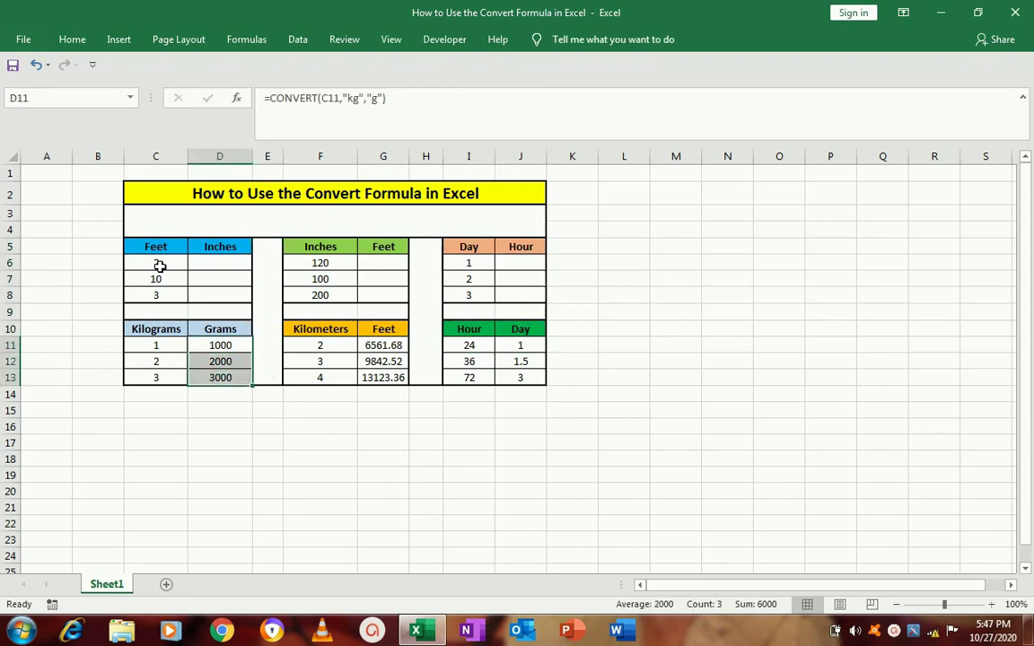
pyautogui.press('Delete')
pyautogui.press('Right')
pyautogui.press('Right')
pyautogui.press('Right')
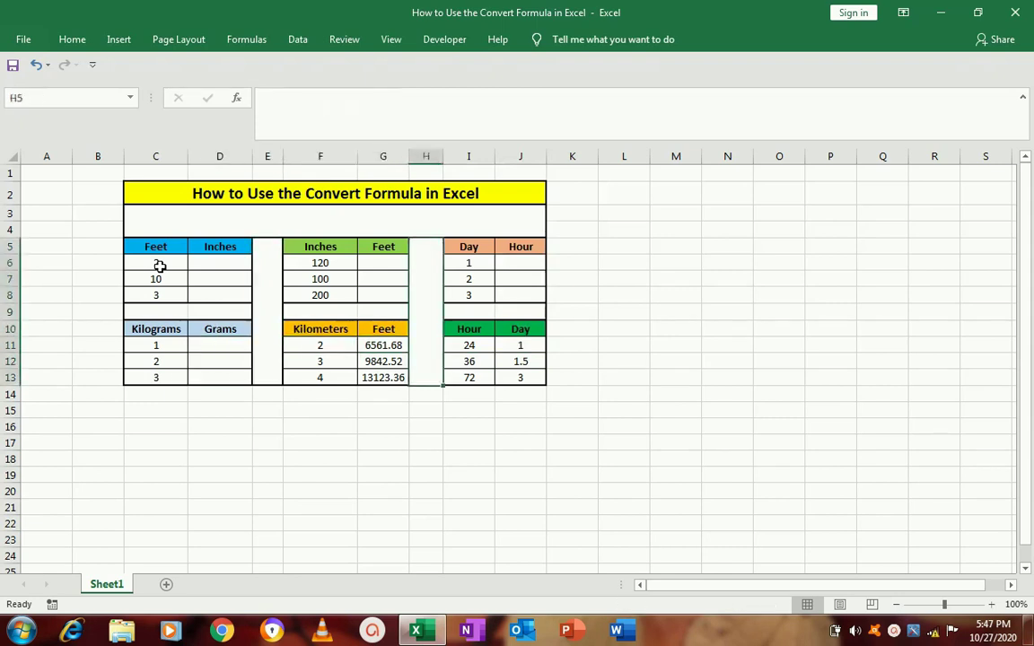
pyautogui.hotkey('shift', 'Down')
pyautogui.hotkey('shift', 'Down')
pyautogui.press('Delete')
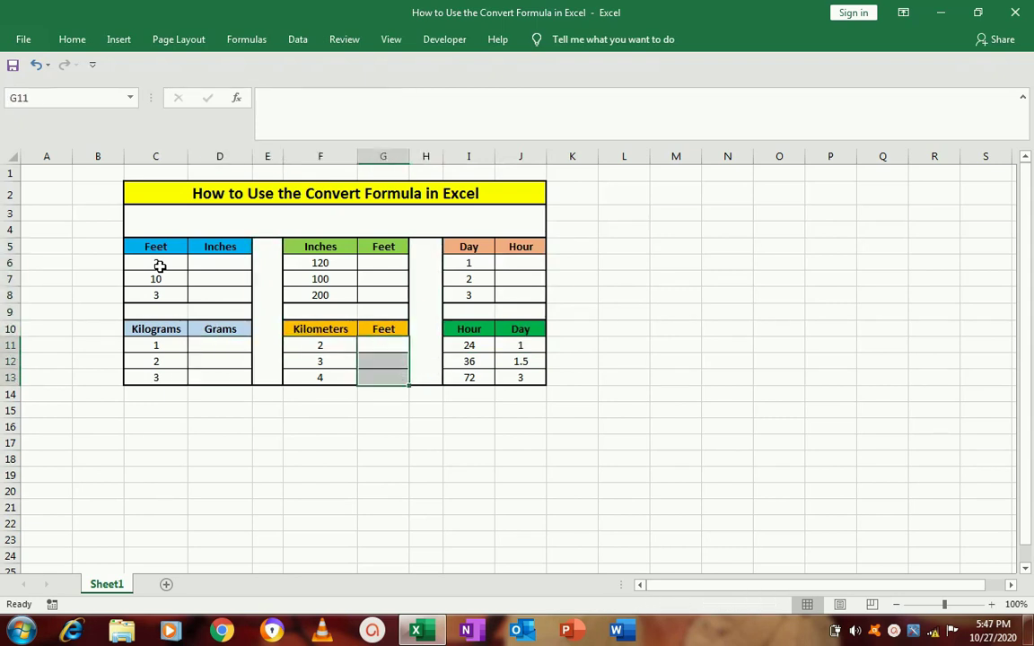
# Step: Clear the three Day results of the hour-to-day table
pyautogui.press('Right')
pyautogui.press('Right')
pyautogui.press('Right')
pyautogui.hotkey('shift', 'Down')
pyautogui.hotkey('shift', 'Down')
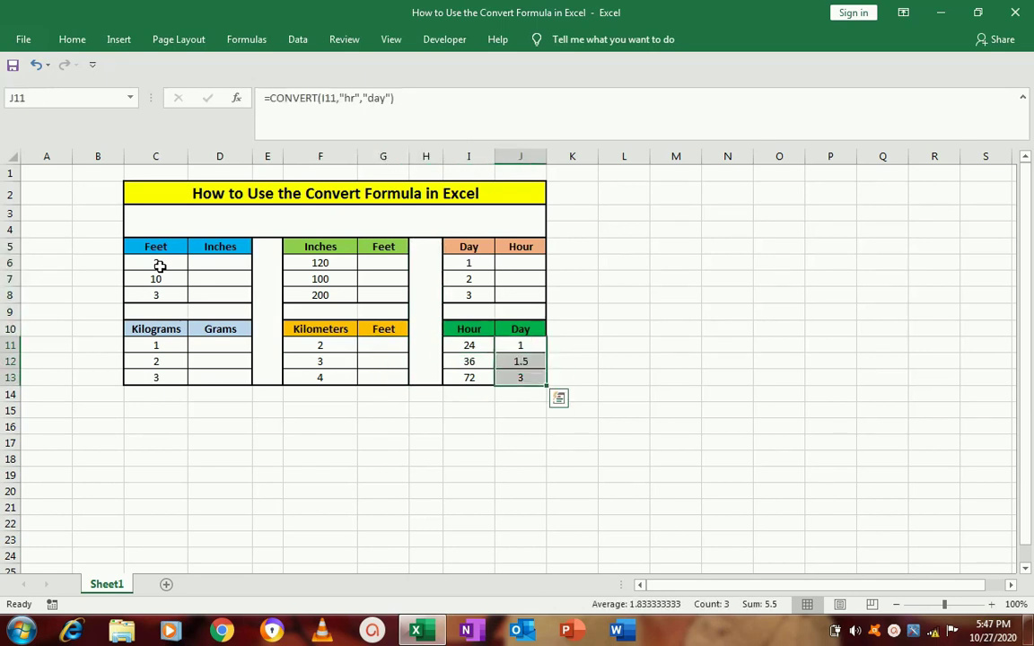
pyautogui.press('Delete')
pyautogui.press('Up')
pyautogui.press('Up')
pyautogui.press('Up')
pyautogui.press('Up')
pyautogui.press('Up')
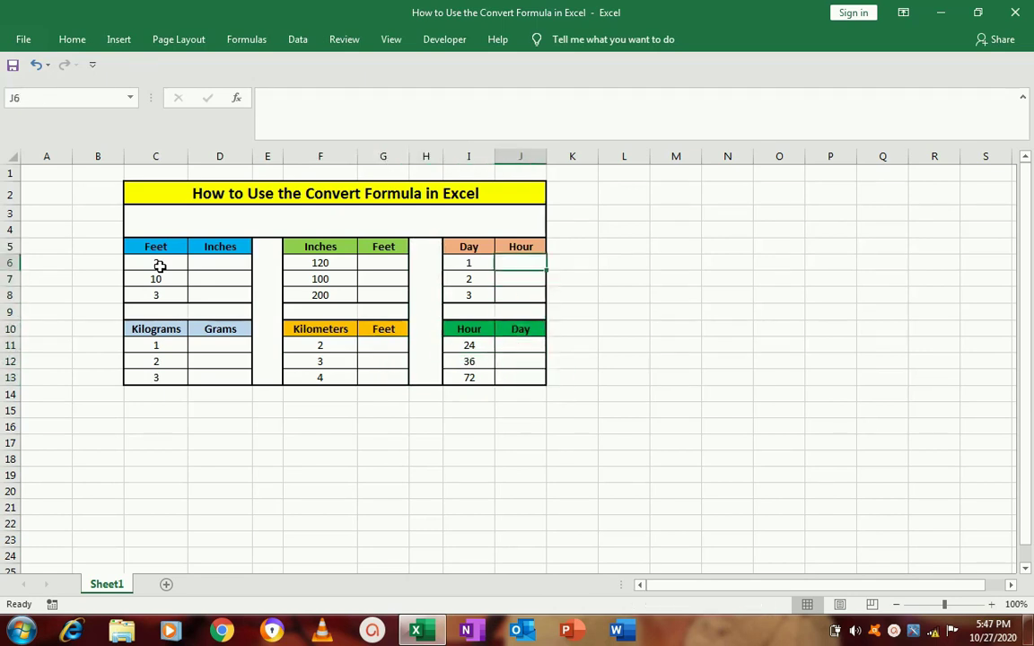
pyautogui.press('Up')
pyautogui.press('Left')
pyautogui.press('Left')
pyautogui.press('Right')
pyautogui.press('Right')
pyautogui.press('Down')
pyautogui.press('Down')
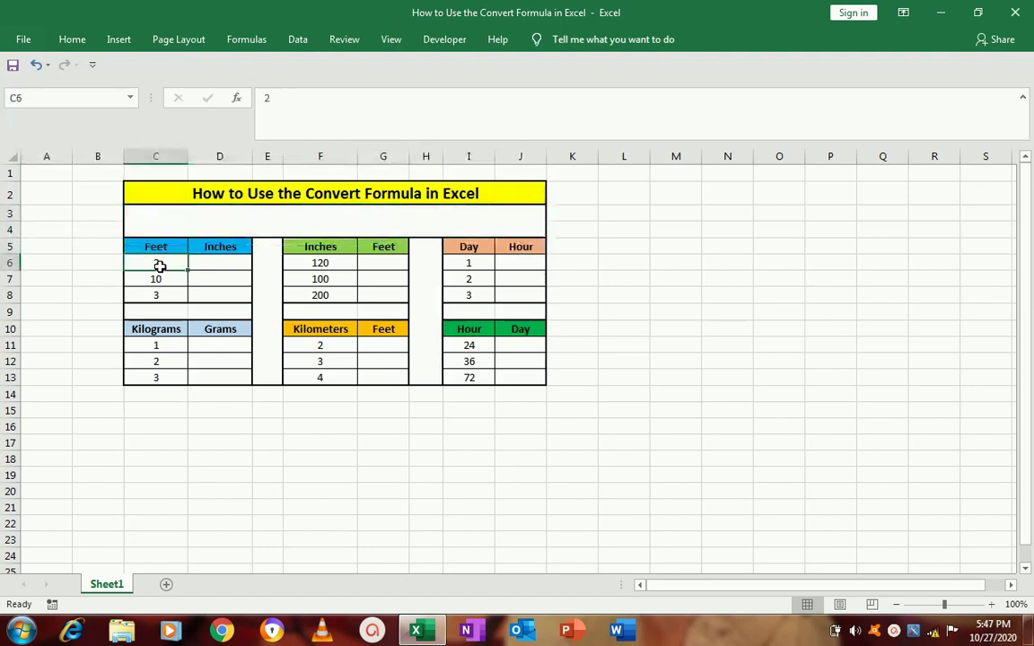
pyautogui.press('Right')
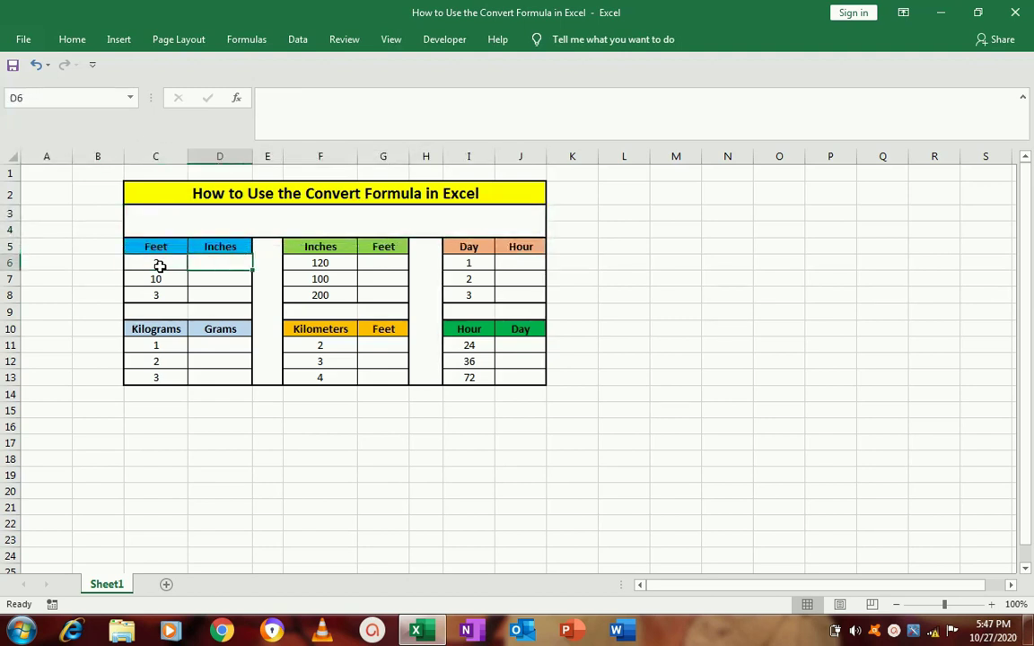
# Step: In D6, start =CONVERT(C6, using the feet value in C6 as the number
pyautogui.write('=')
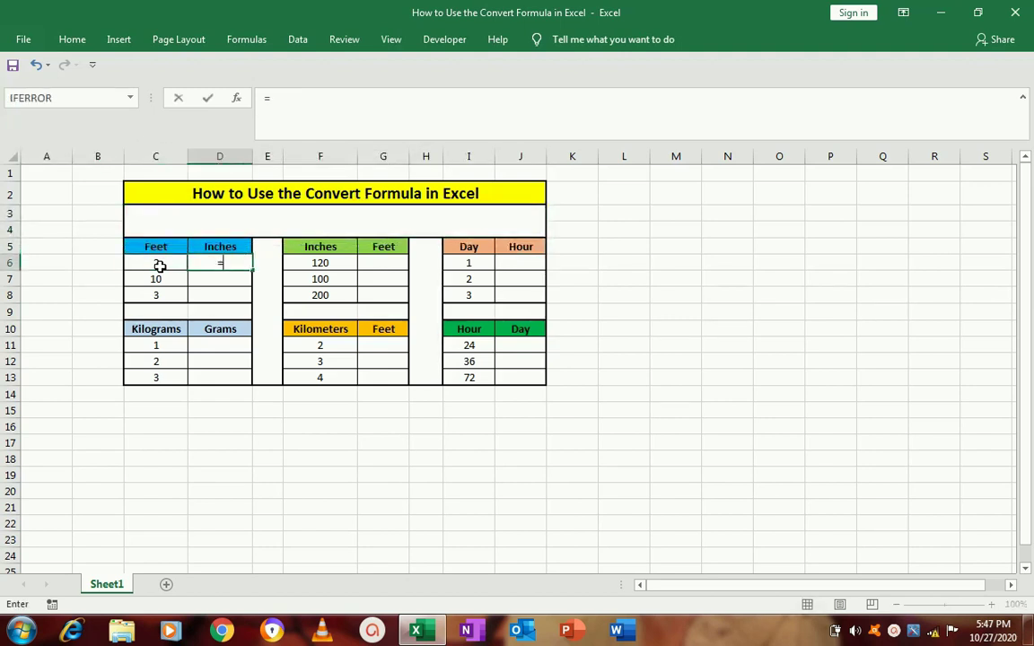
pyautogui.write('con')
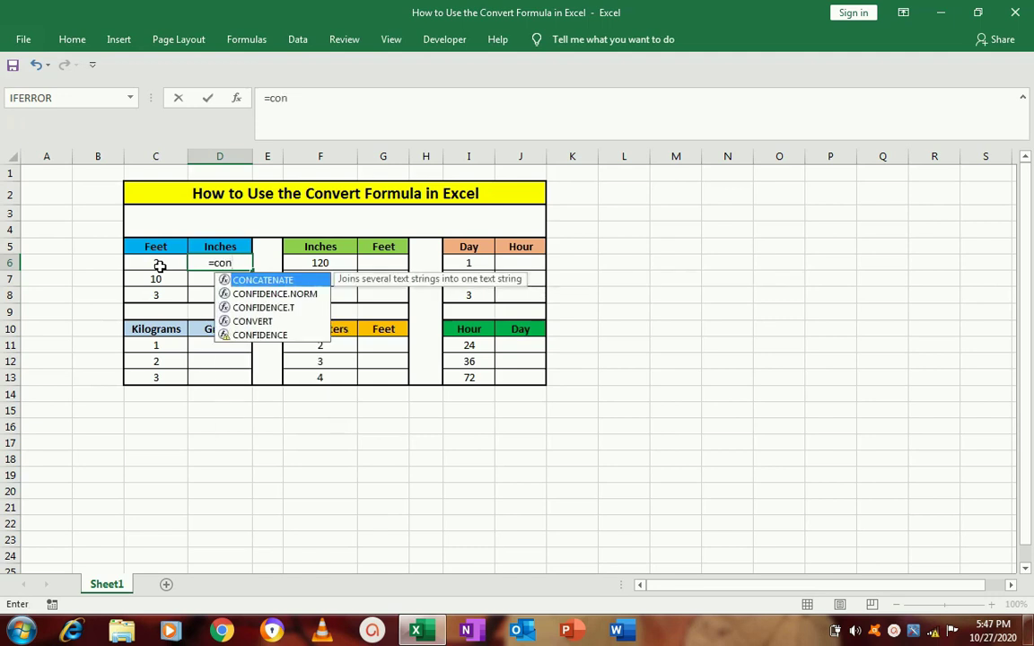
pyautogui.press('Down')
pyautogui.press('Down')
pyautogui.press('Down')
pyautogui.press('Tab')
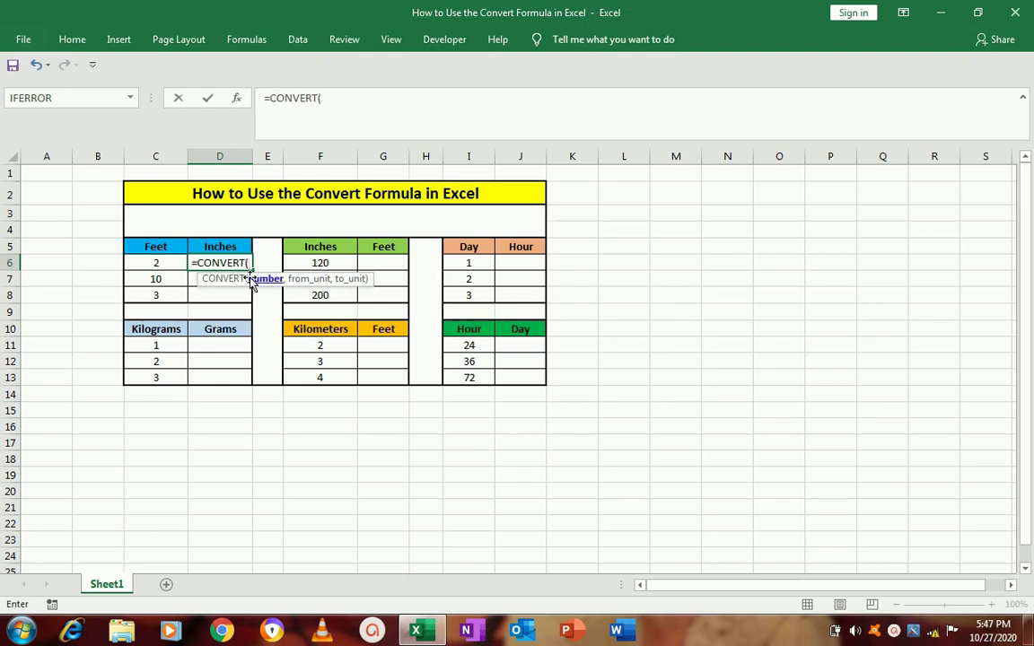
pyautogui.click(145, 267)
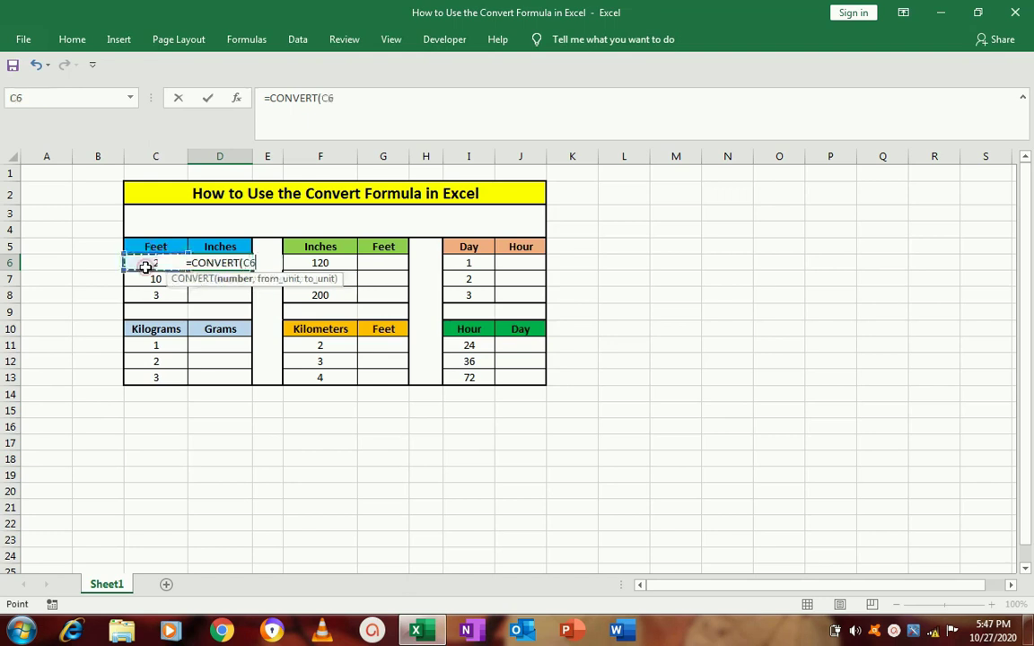
pyautogui.write(',')
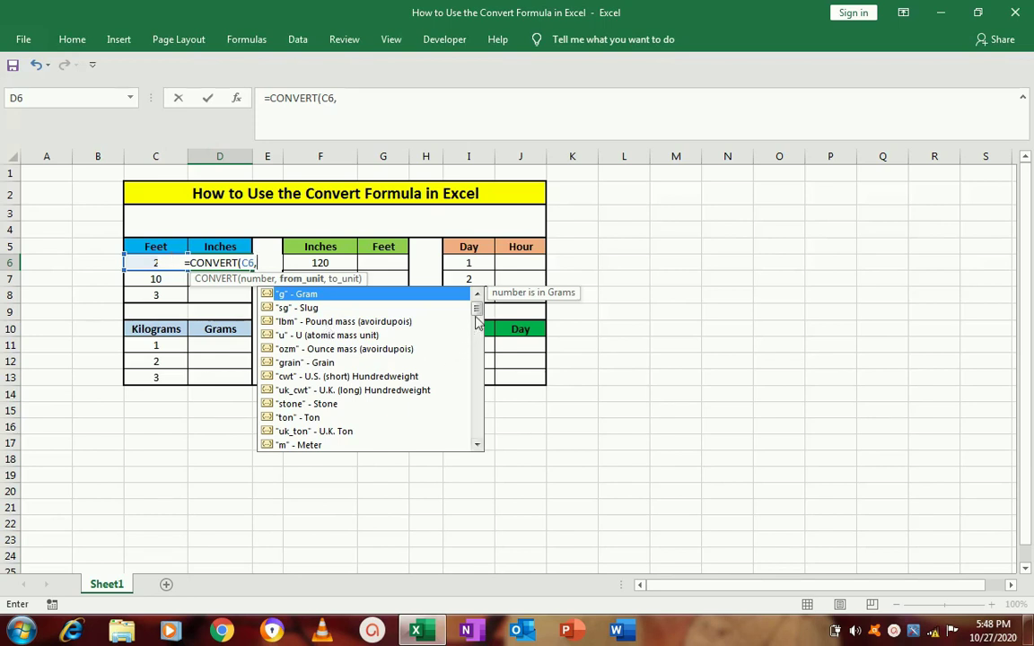
# Step: Complete D6 as =CONVERT(C6,"ft","in") so it shows 24 inches
pyautogui.scroll(-1, 476, 319)
pyautogui.scroll(-1, 476, 318)
pyautogui.scroll(-1, 477, 316)
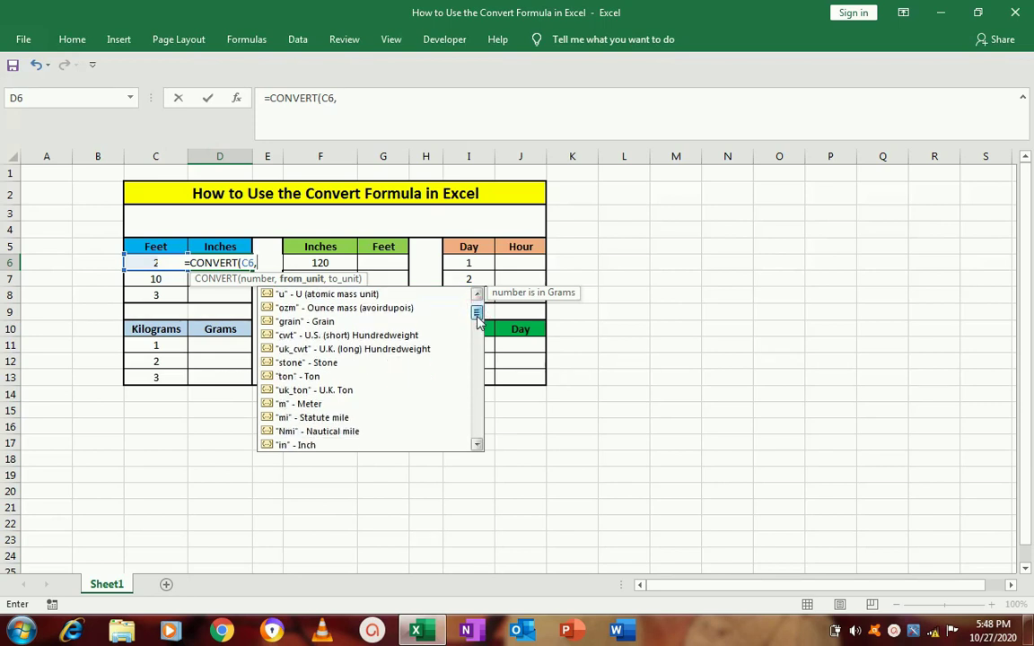
pyautogui.moveTo(475, 316); pyautogui.dragTo(477, 324)
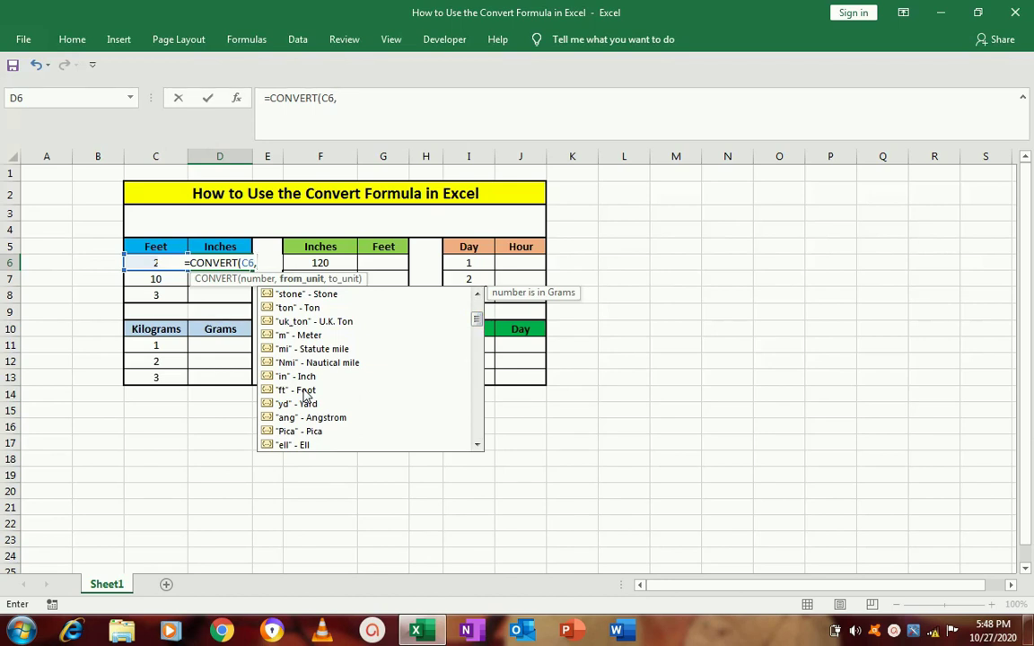
pyautogui.write('"')
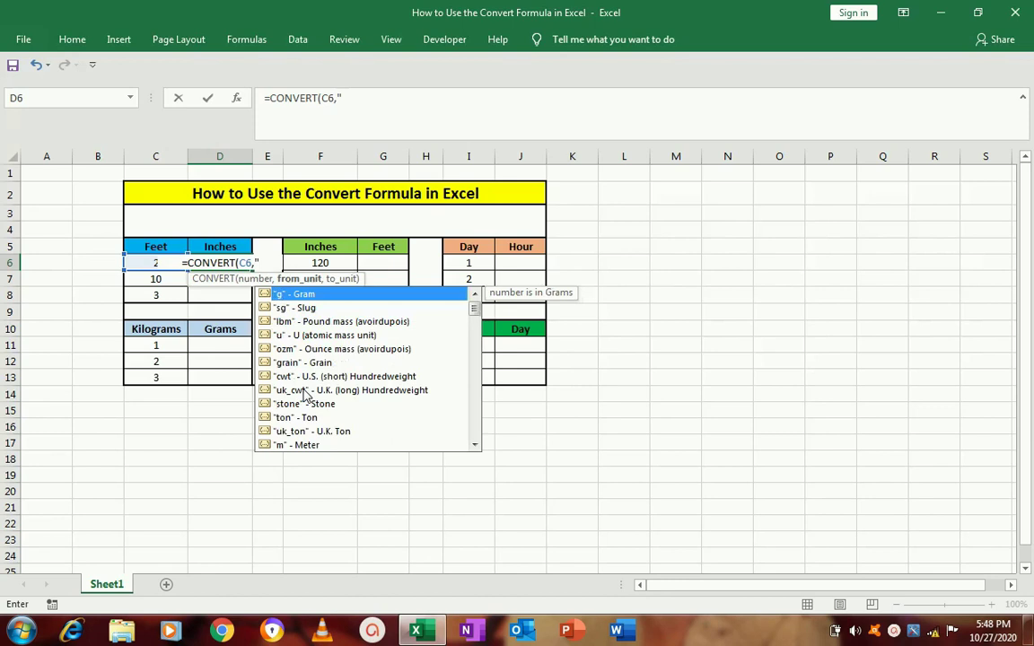
pyautogui.write('ft')
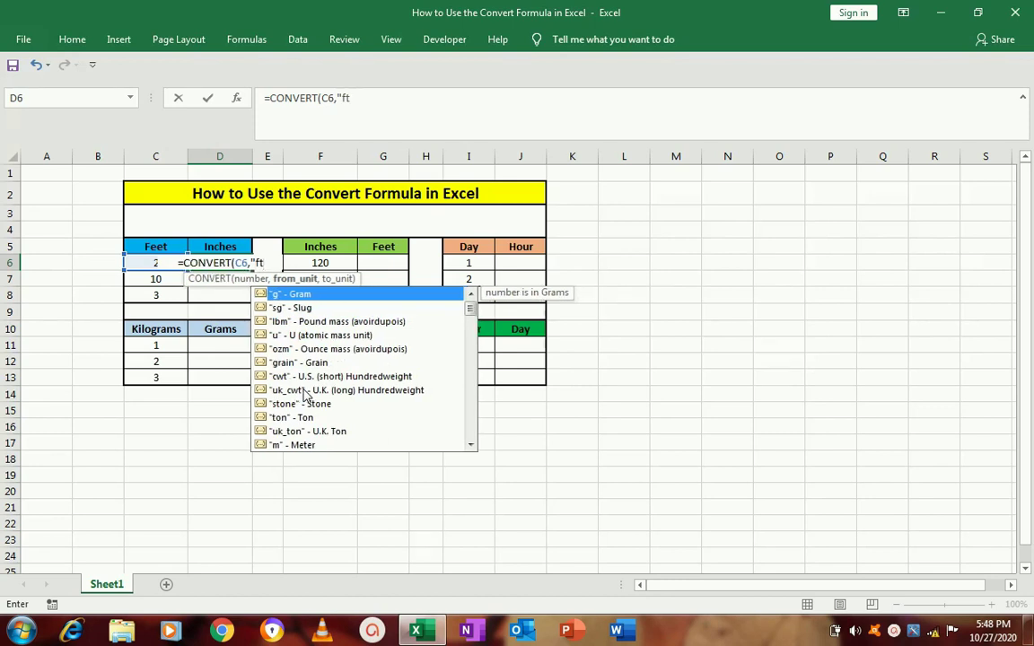
pyautogui.write('",')
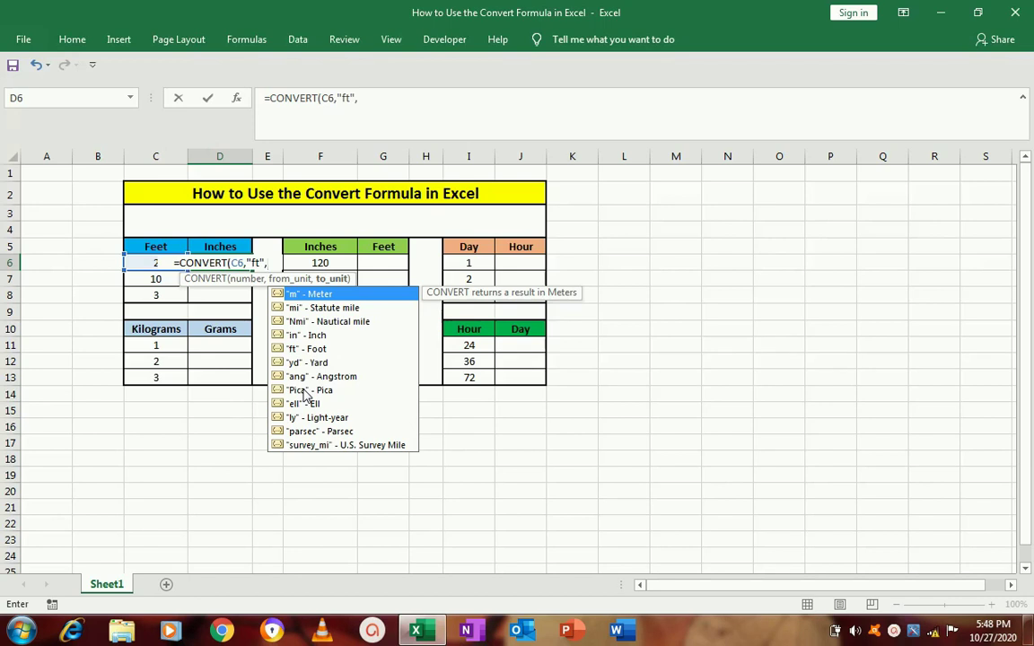
pyautogui.click(313, 338)
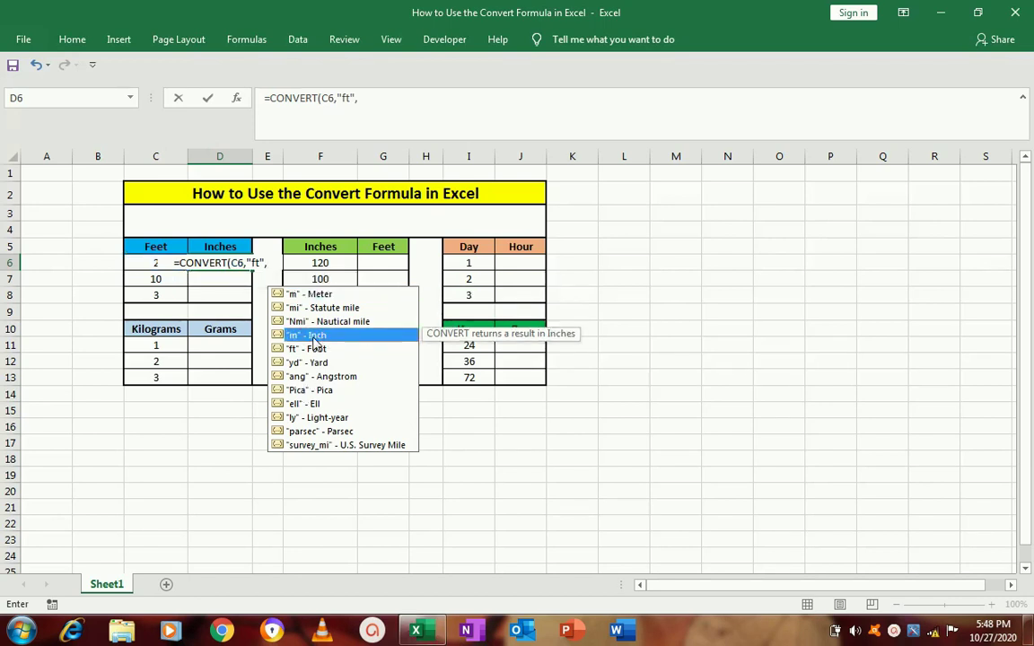
pyautogui.doubleClick(313, 338)
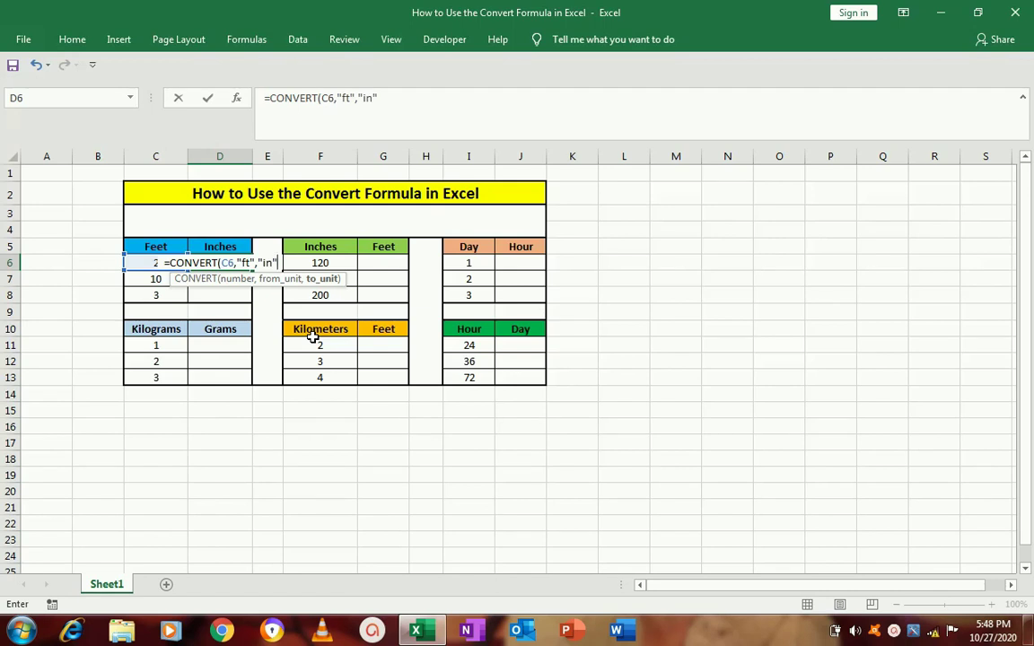
pyautogui.write(')')
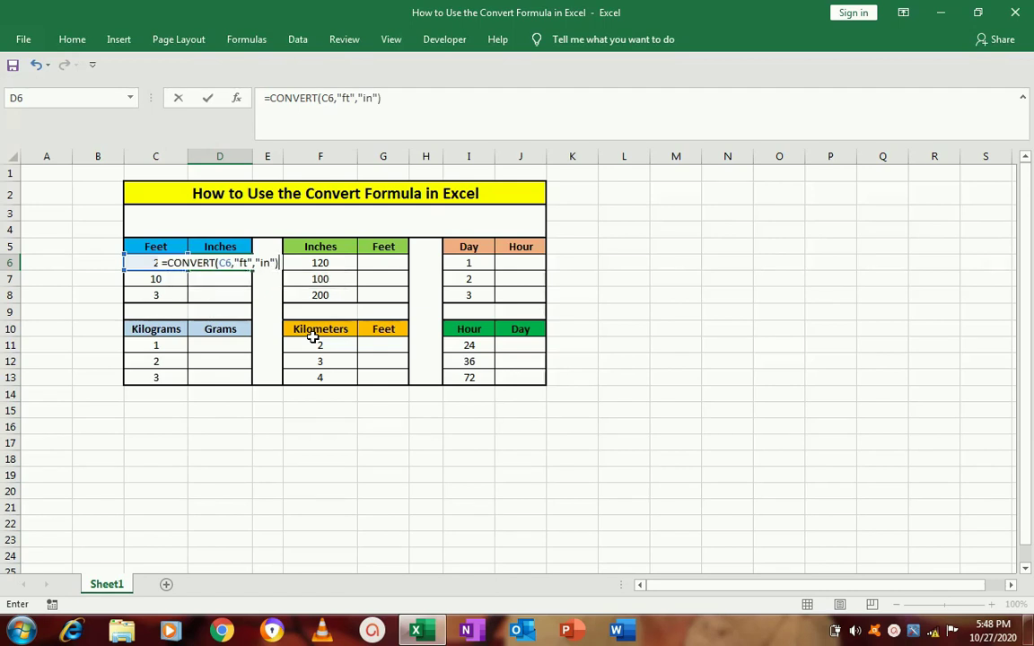
pyautogui.hotkey('ctrl', 'Return')
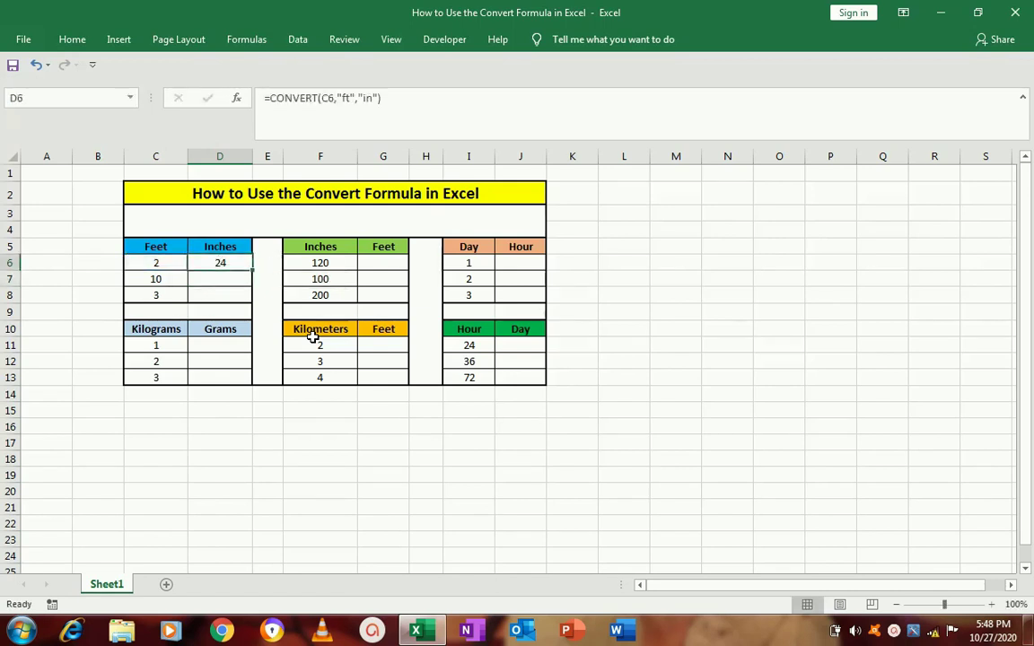
# Step: Copy the D6 formula into D7:D8 to get 120 and 36 inches
pyautogui.hotkey('ctrl', 'c')
pyautogui.press('Left')
pyautogui.press('Down')
pyautogui.press('Down')
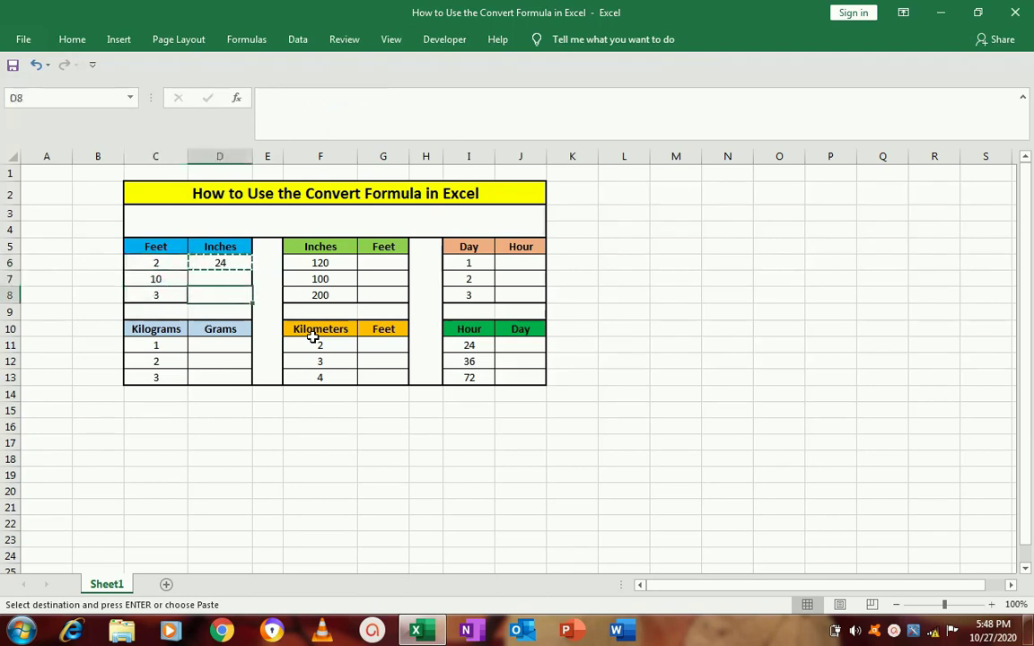
pyautogui.press('Up')
pyautogui.press('Up')
pyautogui.press('Right')
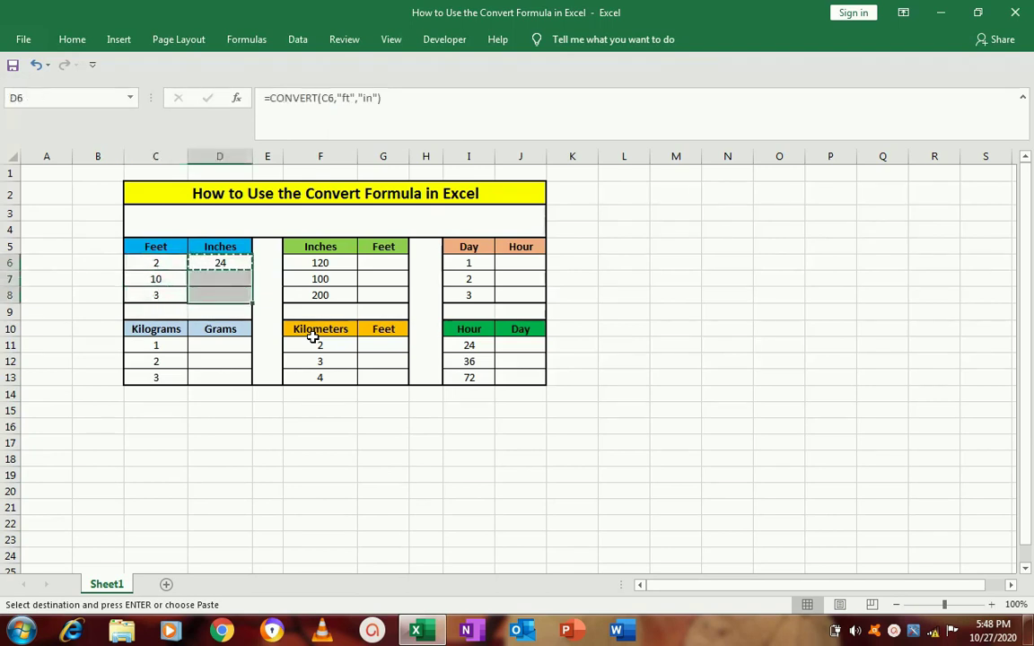
pyautogui.hotkey('ctrl', 'v')
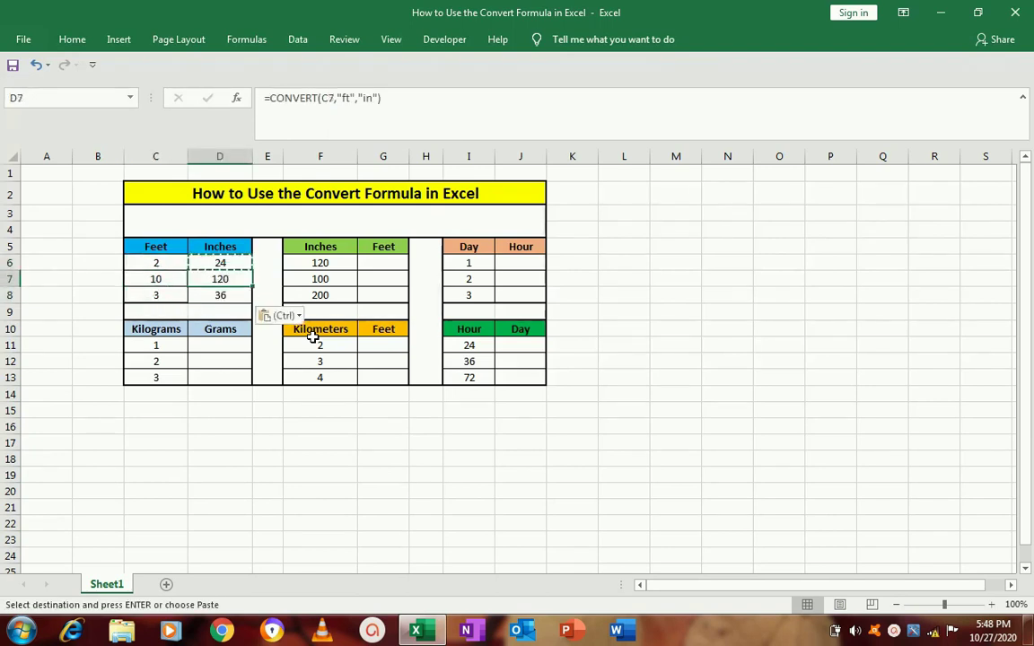
pyautogui.press('Left')
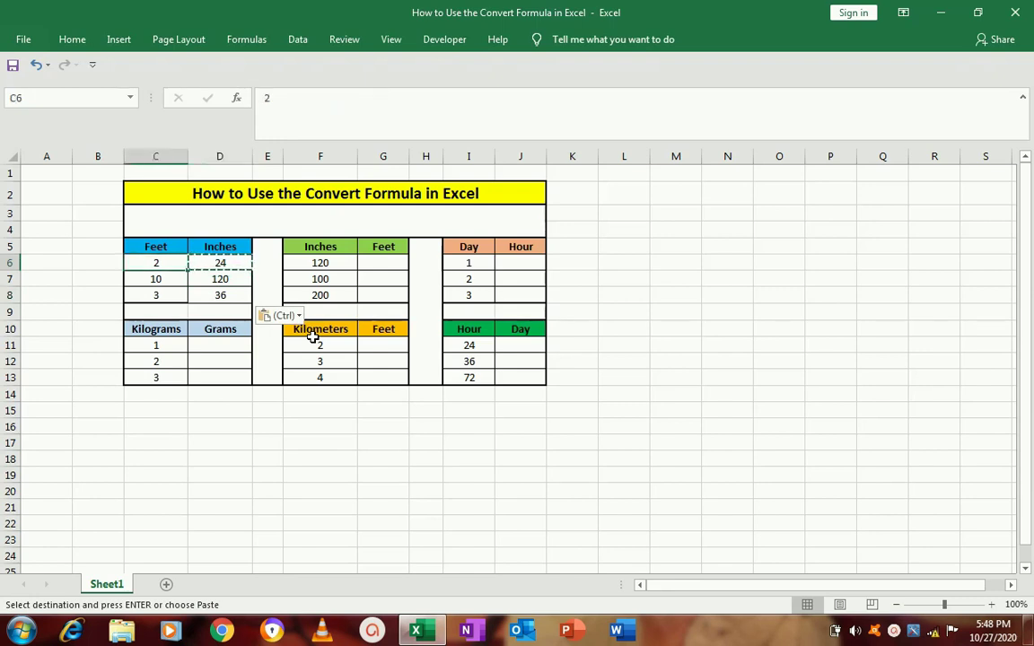
pyautogui.press('Escape')
pyautogui.press('Right')
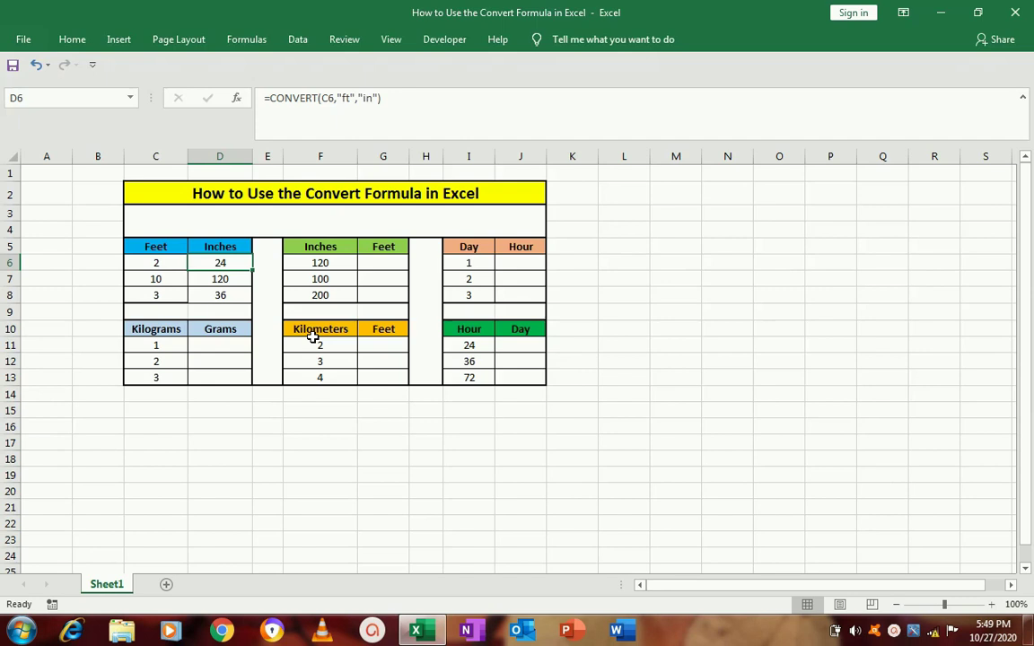
# Step: Type =CONVERT(F6,"in","ft") in G6 to convert 120 inches to feet
pyautogui.press('Right')
pyautogui.press('Right')
pyautogui.press('Right')
pyautogui.press('Left')
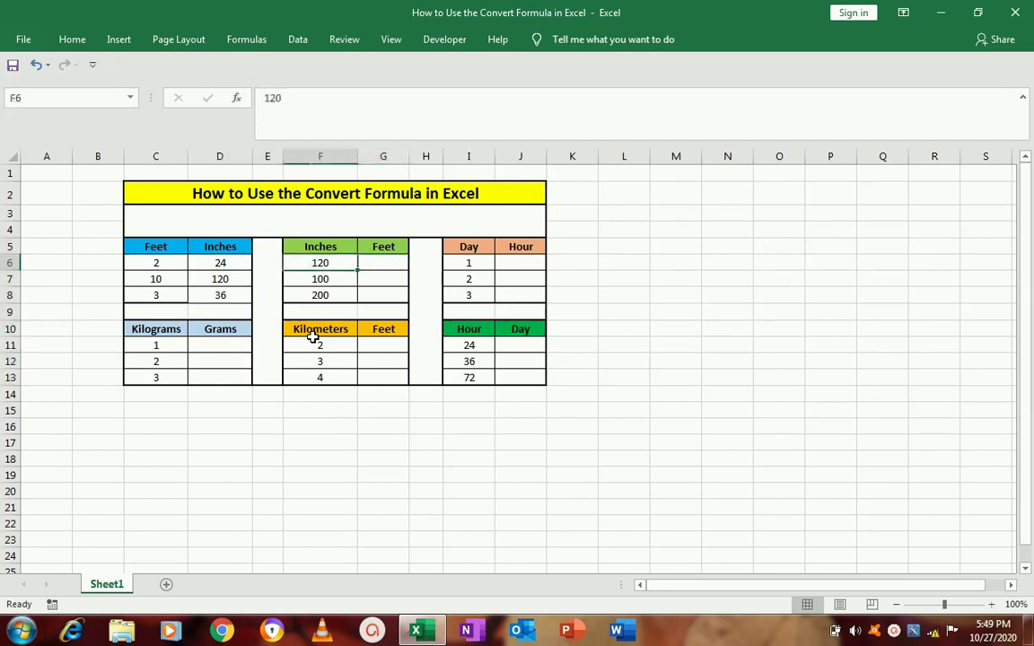
pyautogui.press('Right')
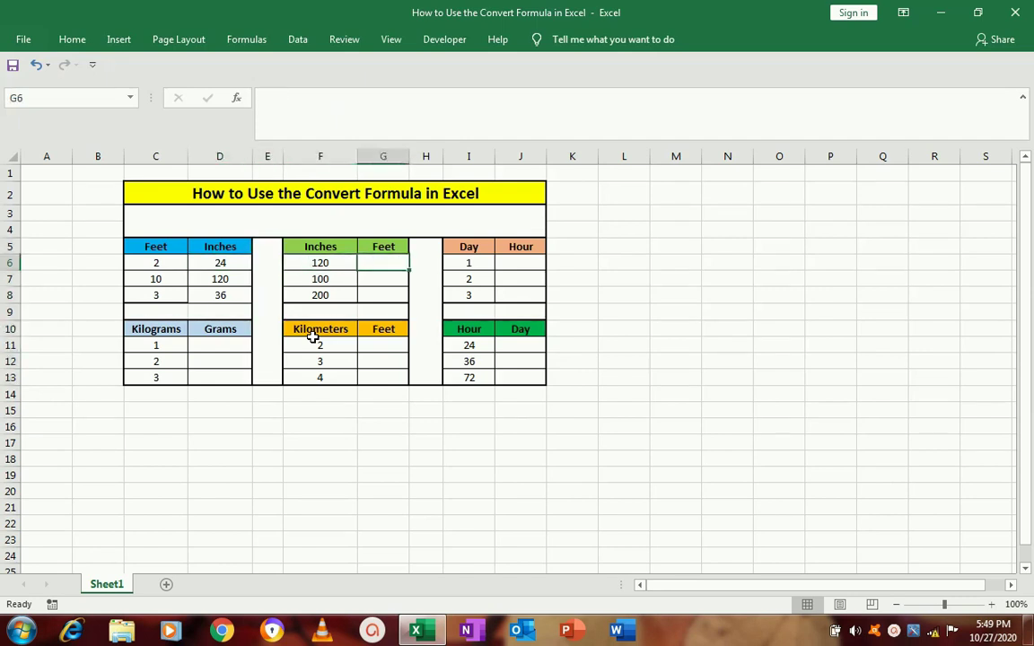
pyautogui.write('=c')
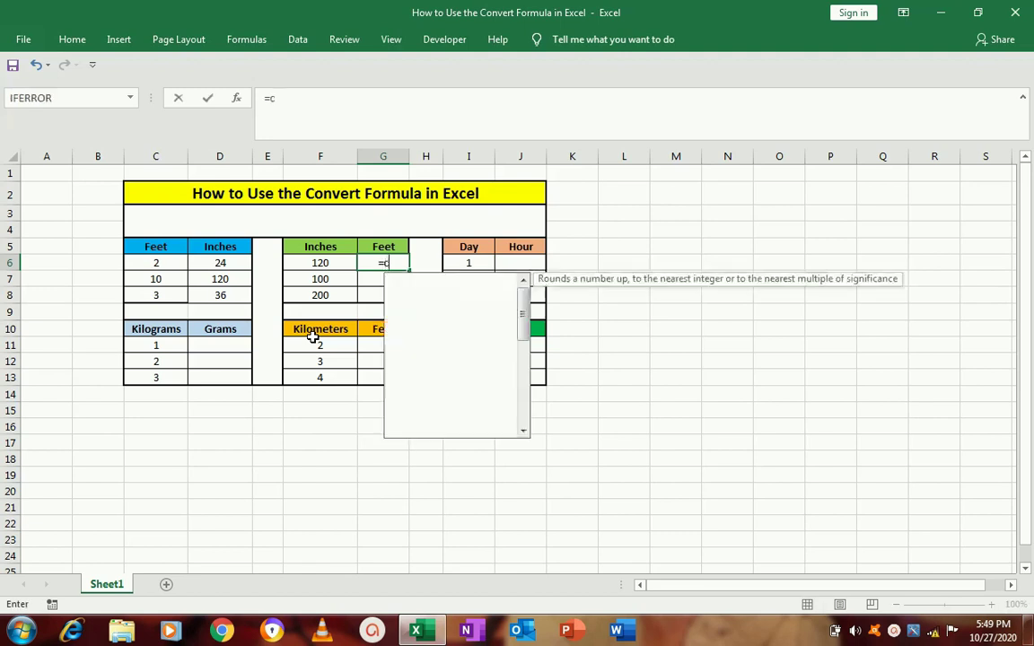
pyautogui.write('on')
pyautogui.press('Down')
pyautogui.press('Down')
pyautogui.press('Down')
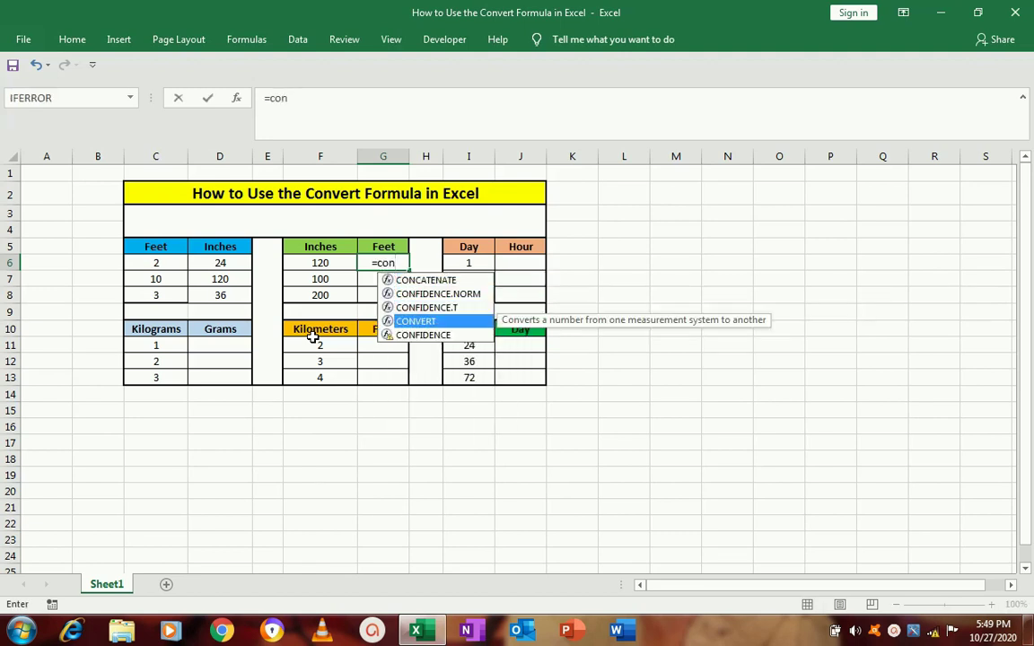
pyautogui.press('Tab')
pyautogui.press('Left')
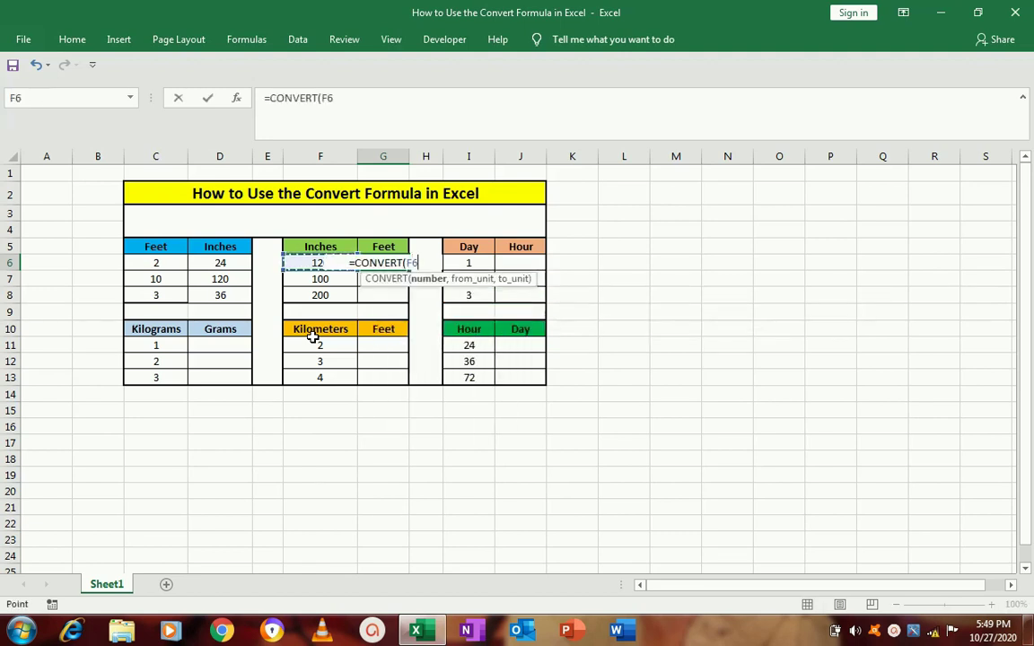
pyautogui.write(',')
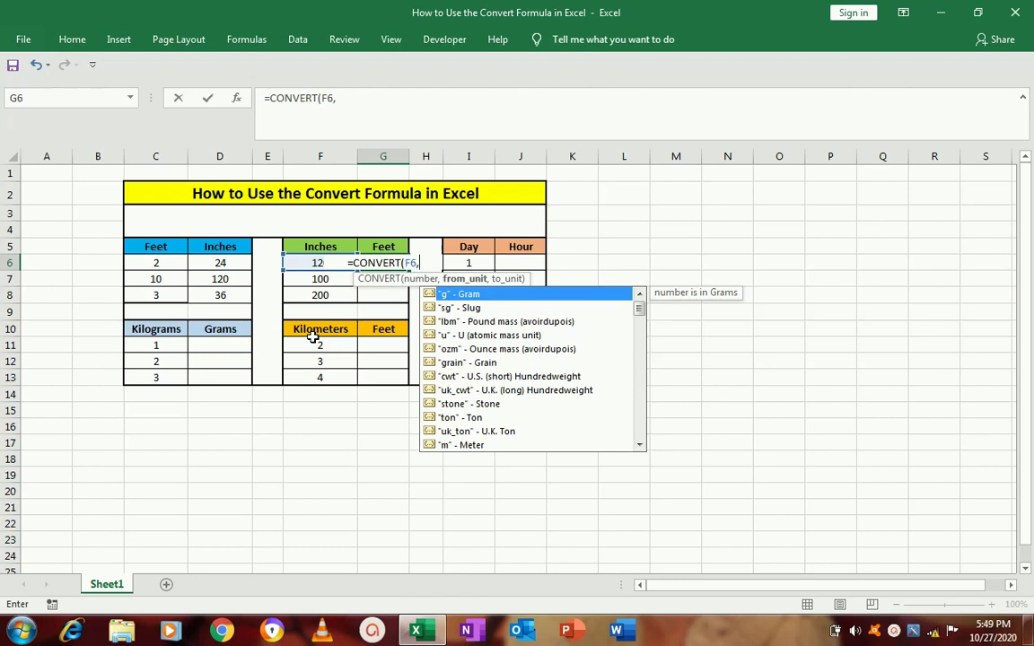
pyautogui.write('"')
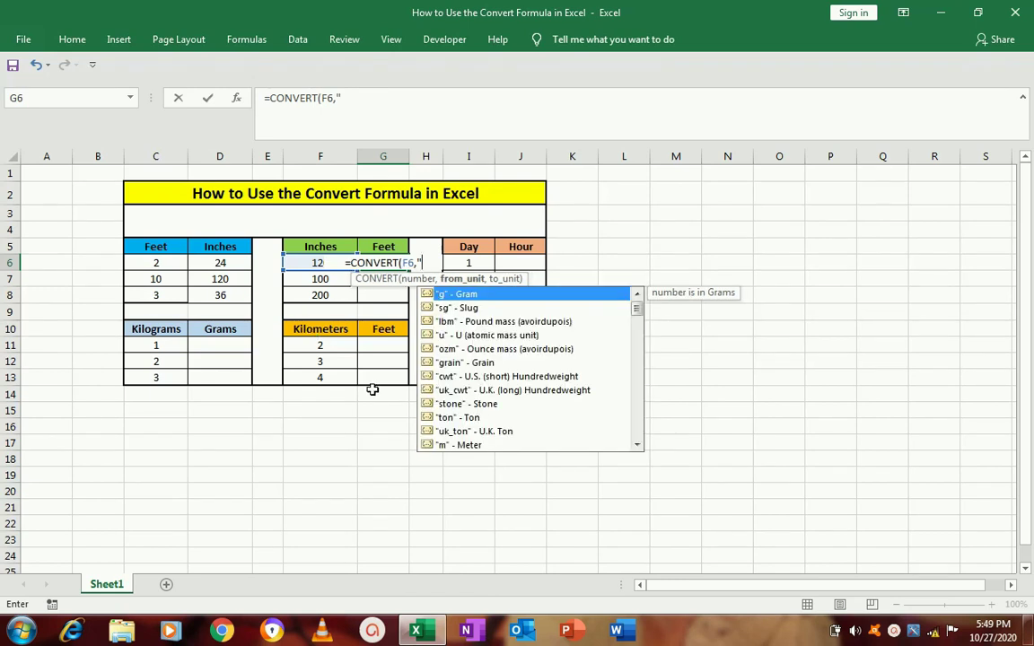
pyautogui.click(637, 445)
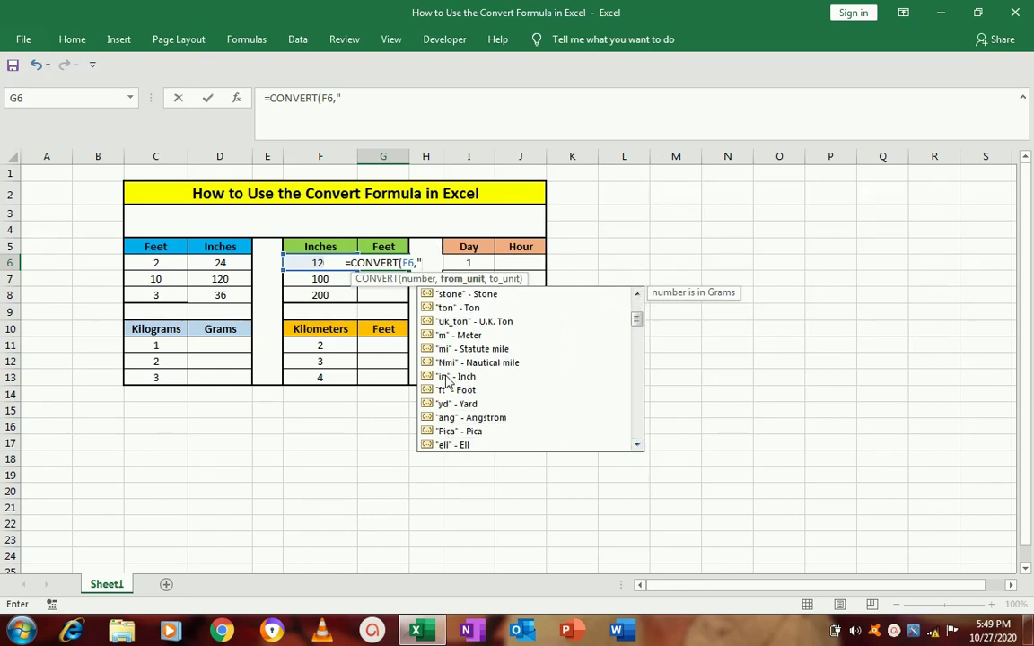
pyautogui.write('in')
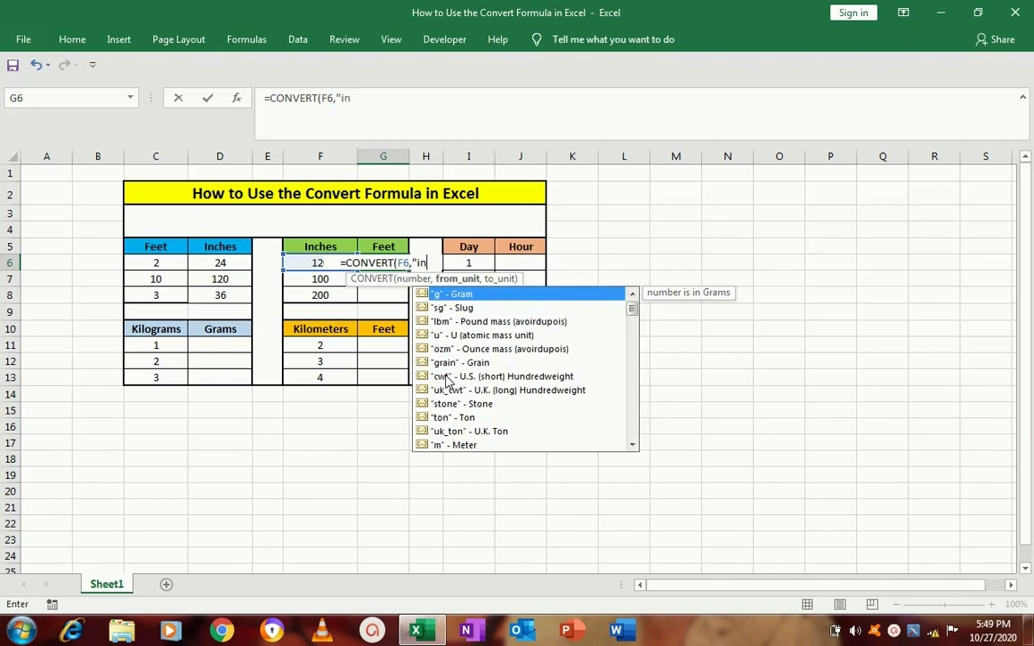
pyautogui.write('",')
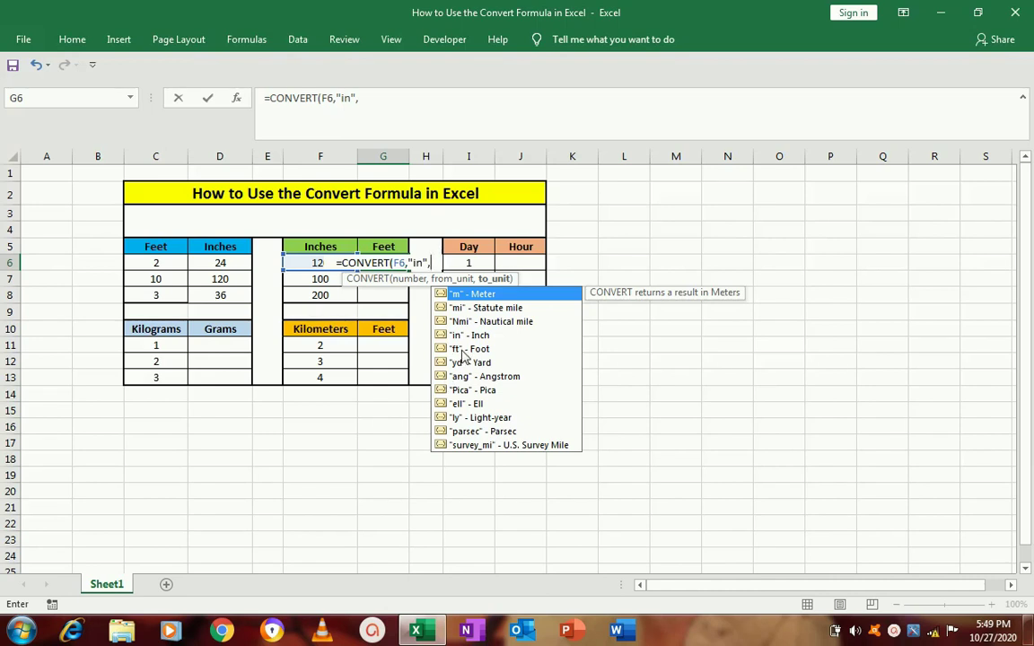
pyautogui.write('"f')
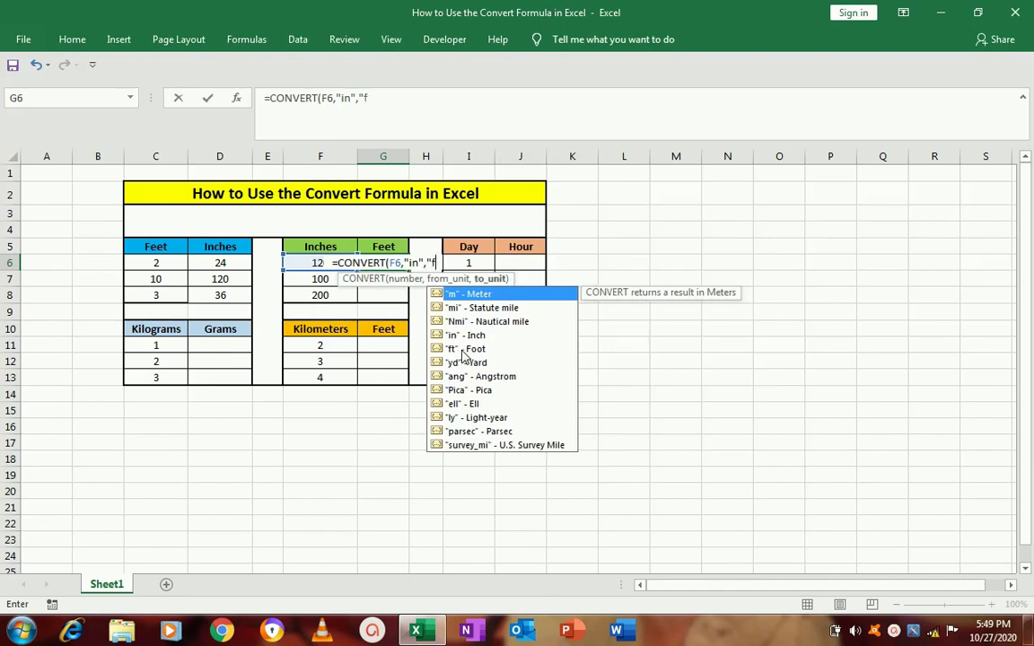
pyautogui.write('t"')
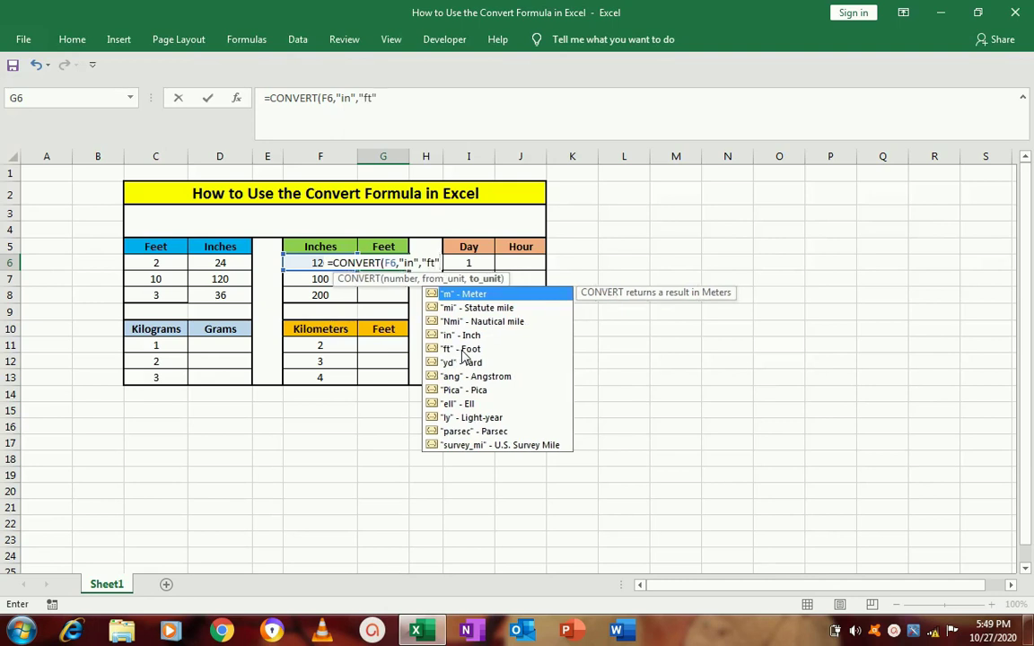
pyautogui.write(')')
# Step: Enter the G6 formula and copy it into G7:G8
pyautogui.press('Return')
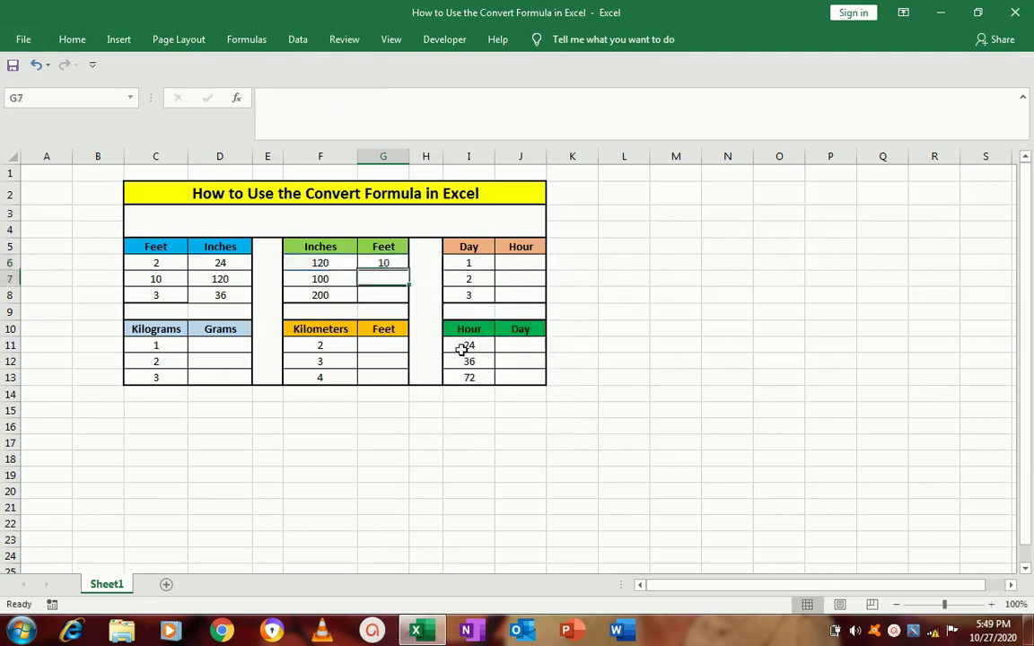
pyautogui.press('Up')
pyautogui.hotkey('ctrl', 'c')
pyautogui.press('Left')
pyautogui.press('Down')
pyautogui.press('Down')
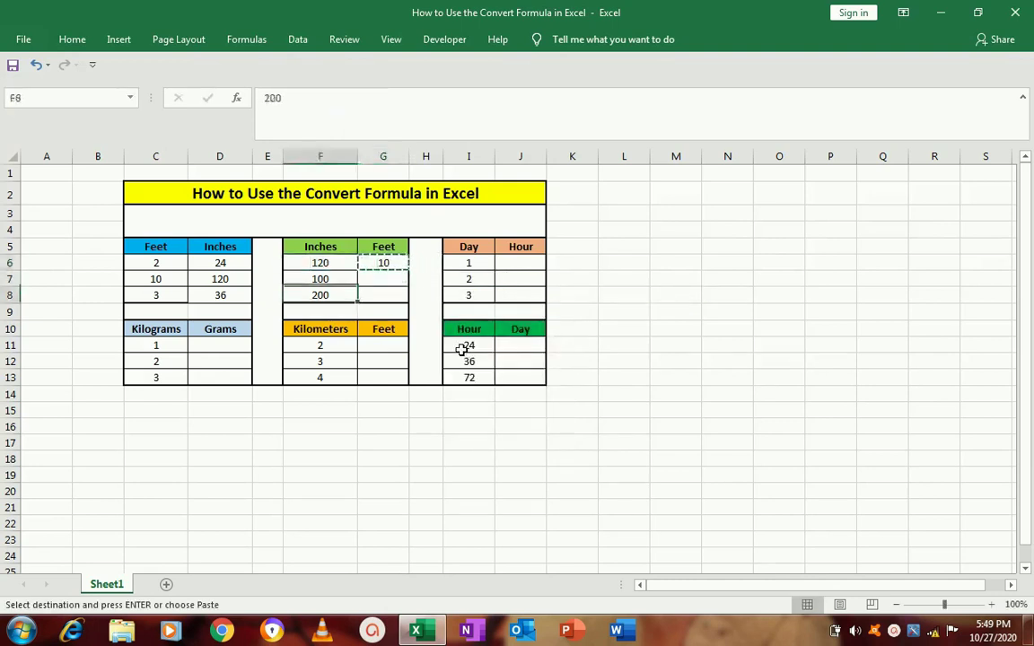
pyautogui.press('Right')
pyautogui.hotkey('shift', 'Up')
pyautogui.hotkey('shift', 'Up')
pyautogui.hotkey('ctrl', 'v')
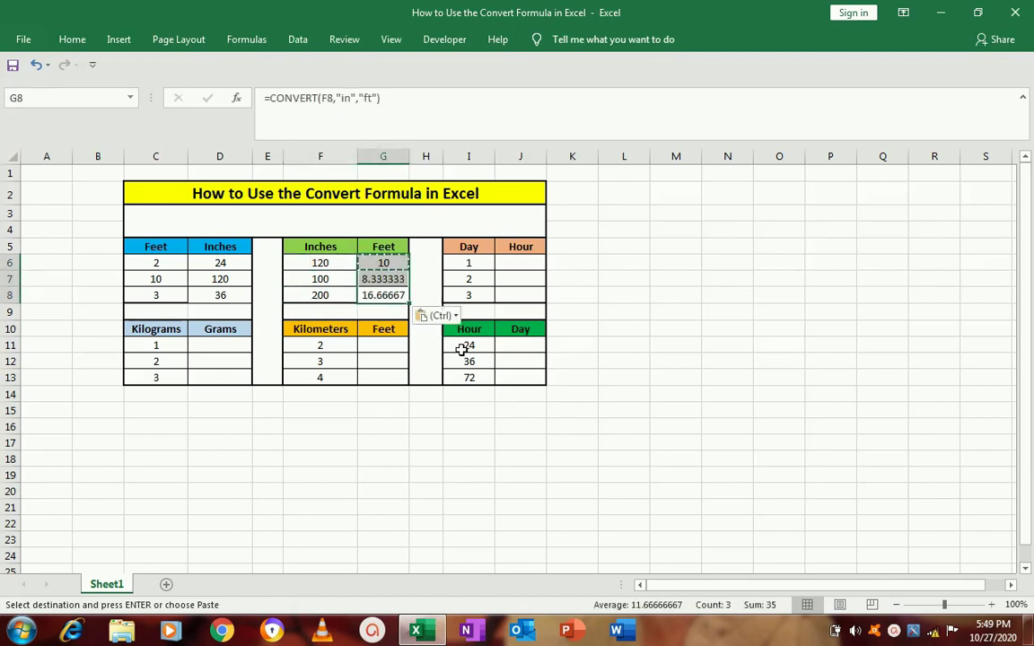
pyautogui.press('Up')
pyautogui.press('Up')
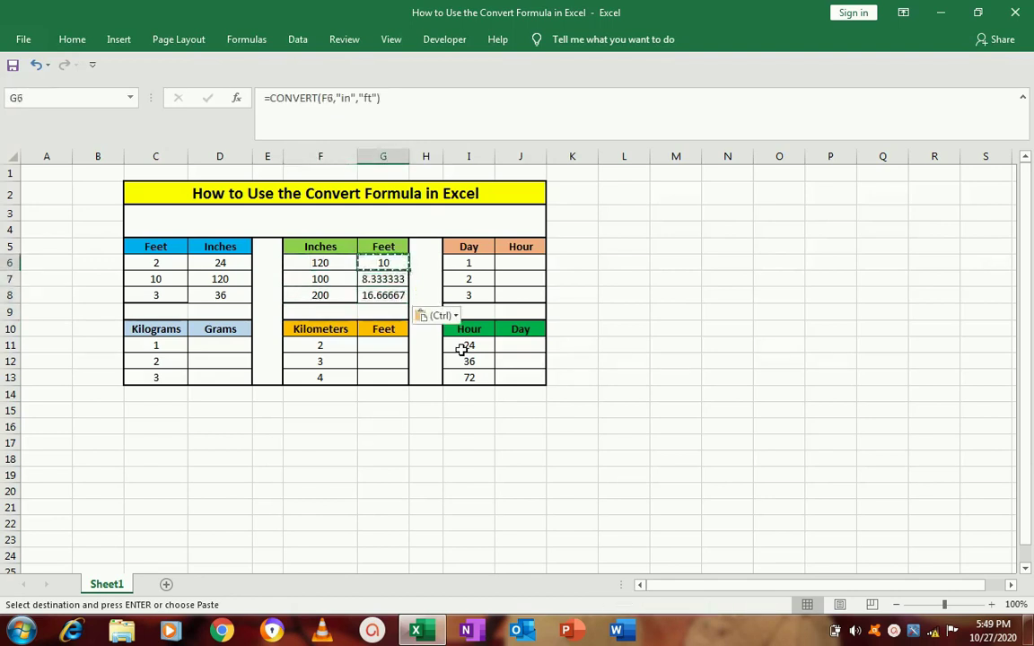
pyautogui.press('Escape')
# Step: Check the copied inches-to-feet formulas in G6 and G7 against F6
pyautogui.press('Left')
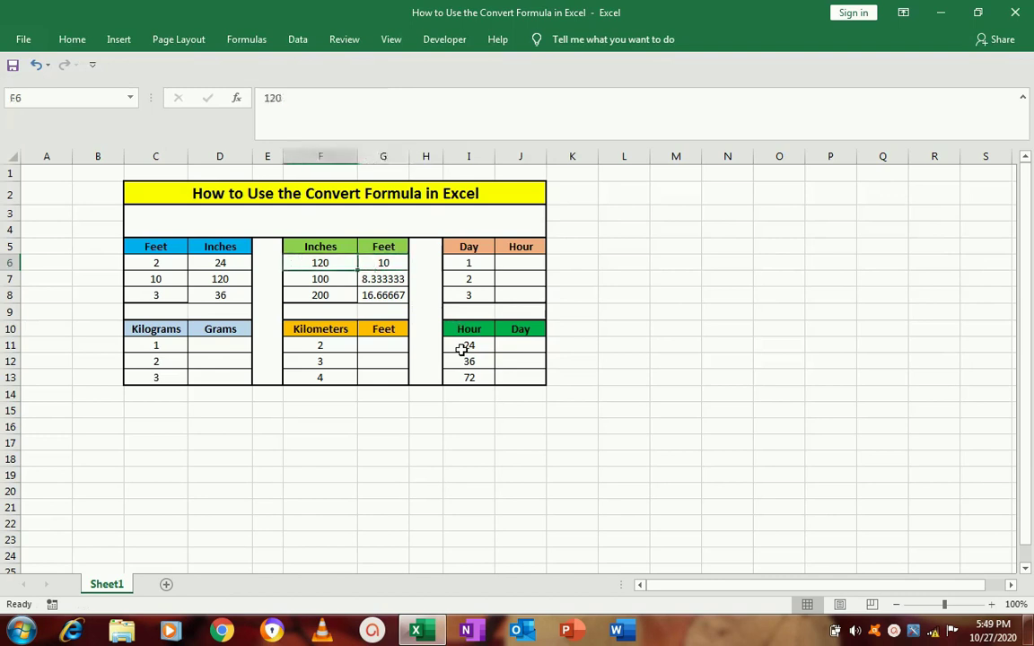
pyautogui.press('Right')
pyautogui.press('Down')
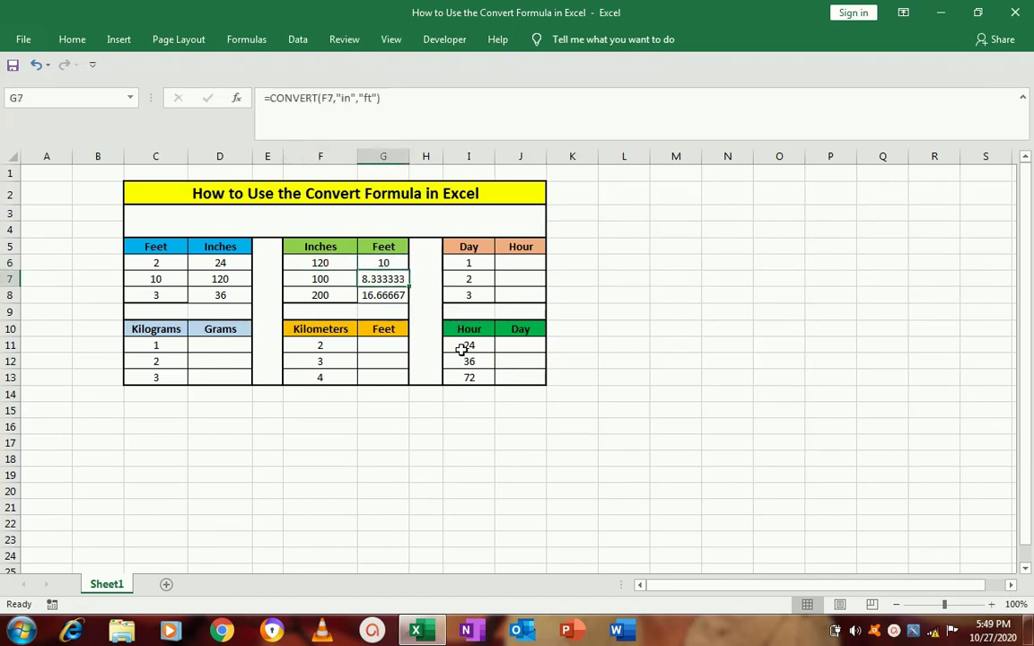
pyautogui.press('Up')
pyautogui.press('Left')
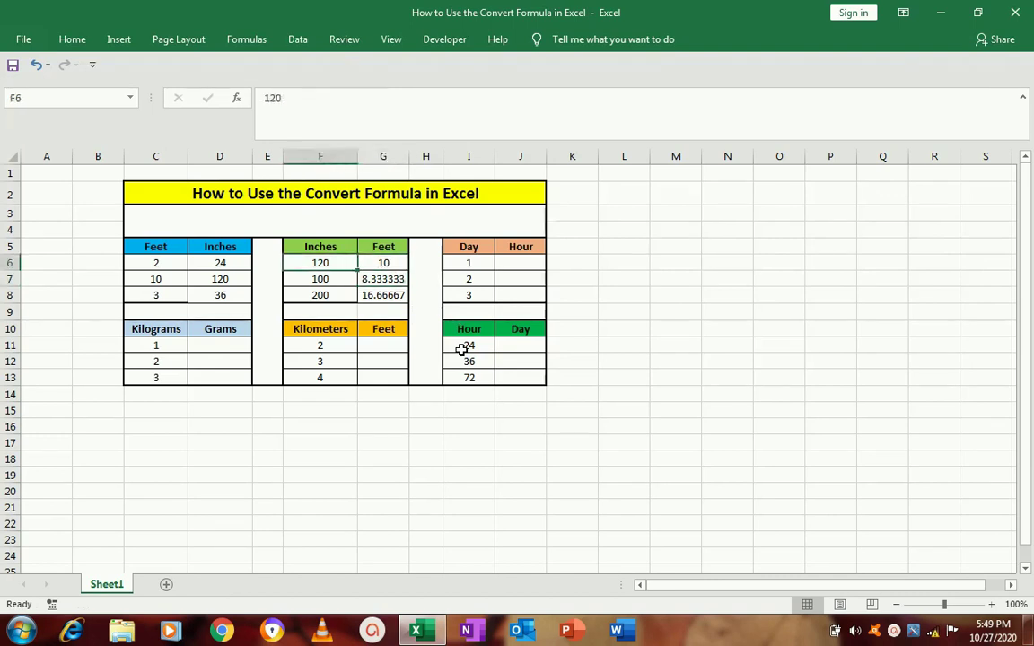
pyautogui.press('Right')
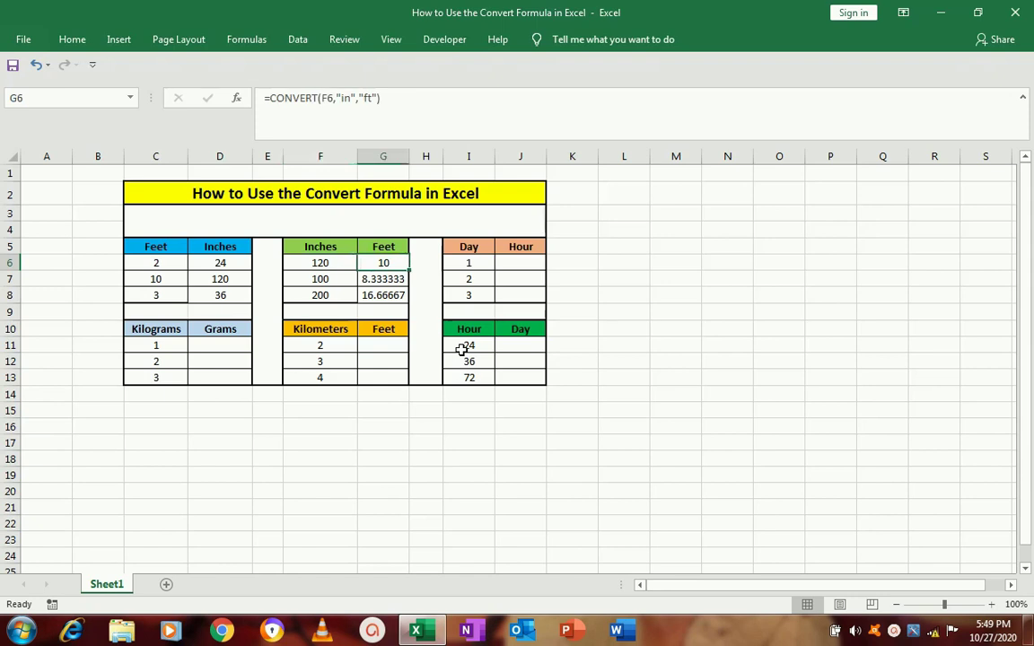
pyautogui.press('Right')
pyautogui.press('Right')
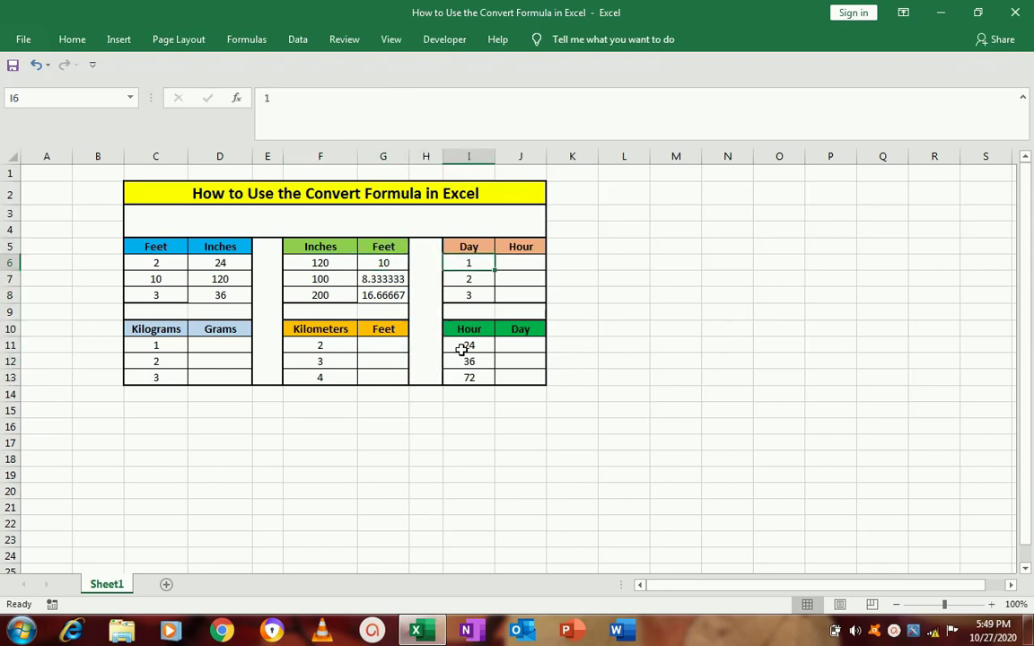
pyautogui.press('Right')
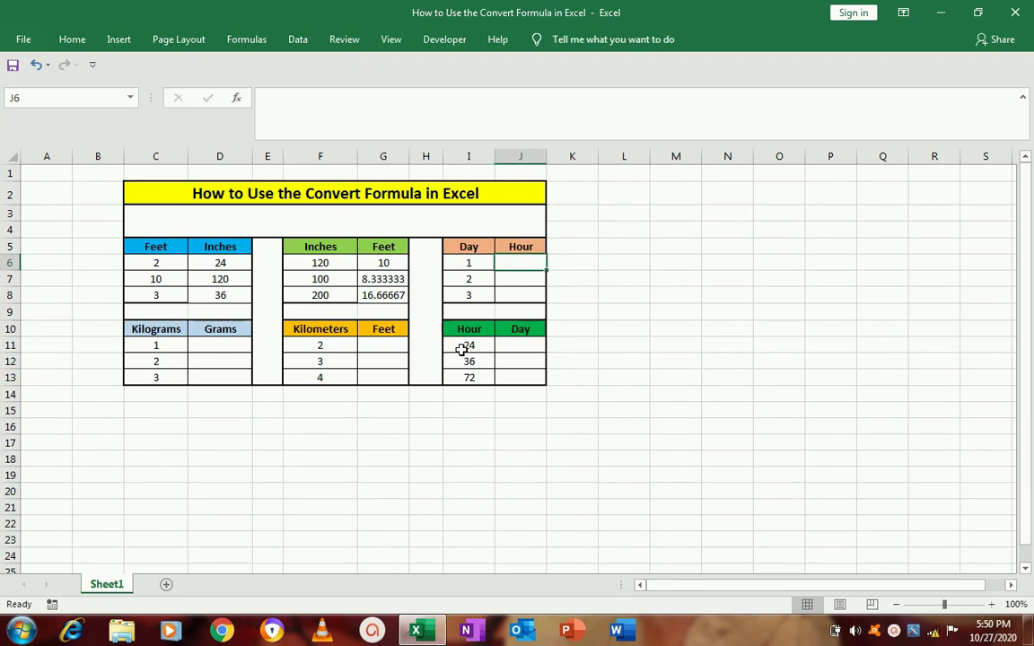
# Step: In J6, begin =CONVERT(I6,"day", using the day value in I6
pyautogui.write('=con')
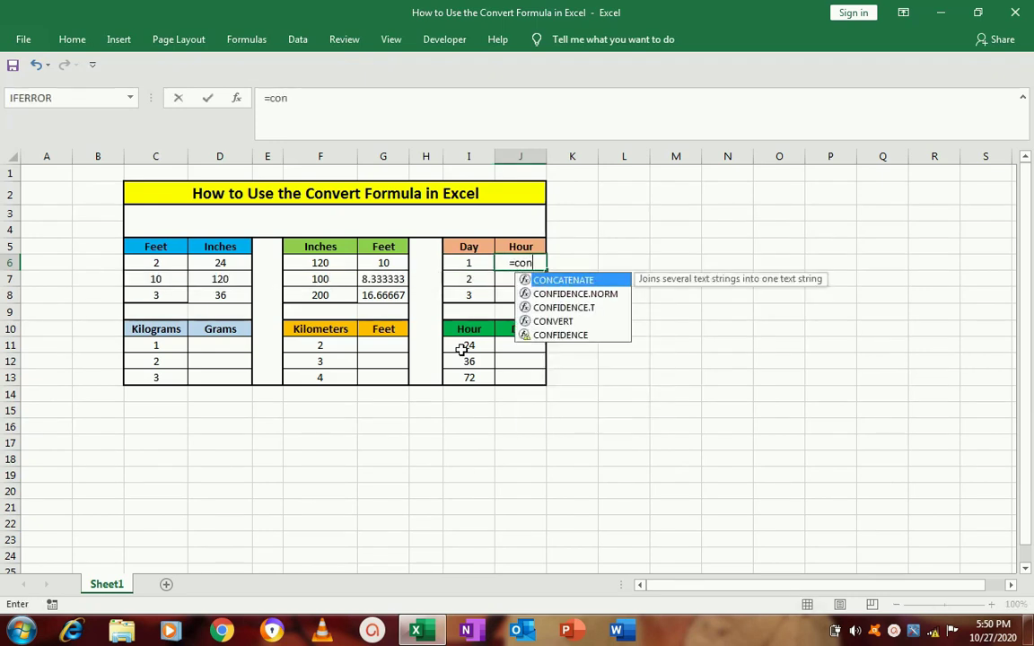
pyautogui.press('Down')
pyautogui.press('Down')
pyautogui.press('Down')
pyautogui.press('Tab')
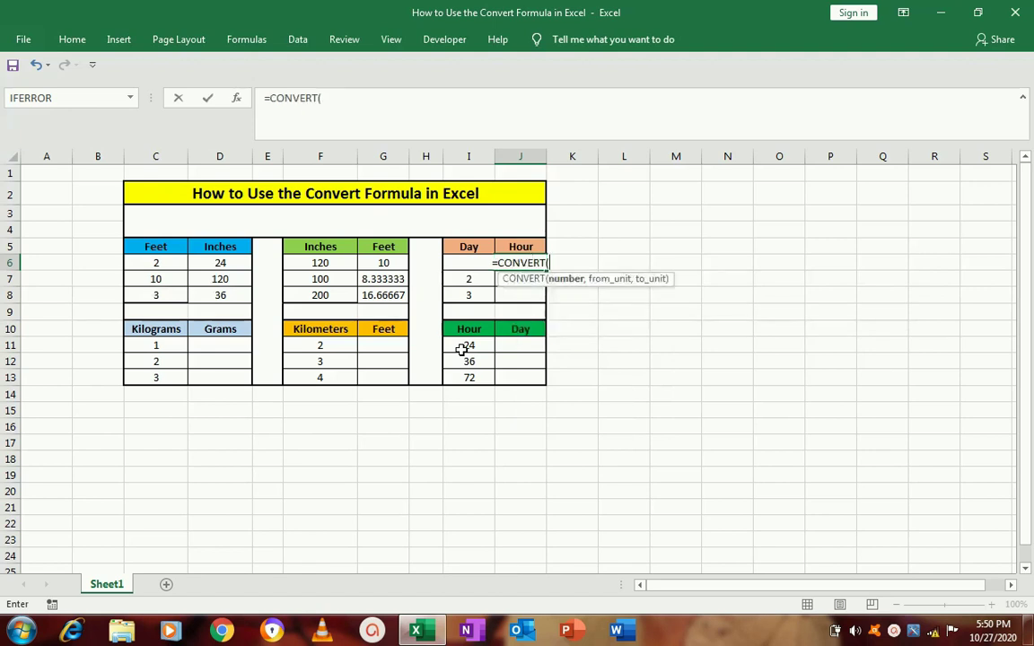
pyautogui.press('Left')
pyautogui.write(',')
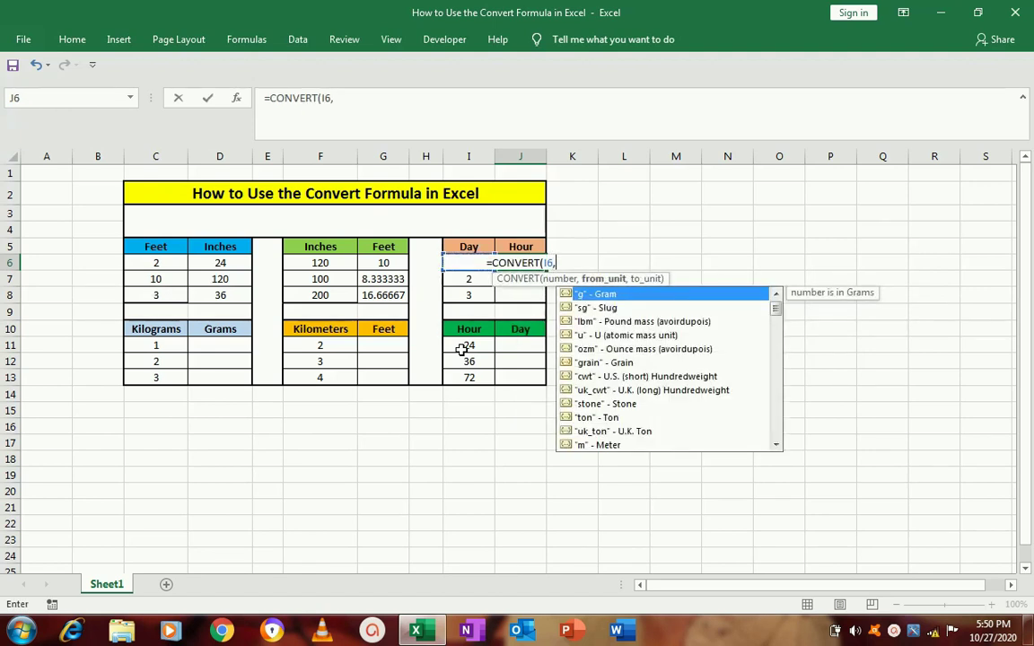
pyautogui.write('"')
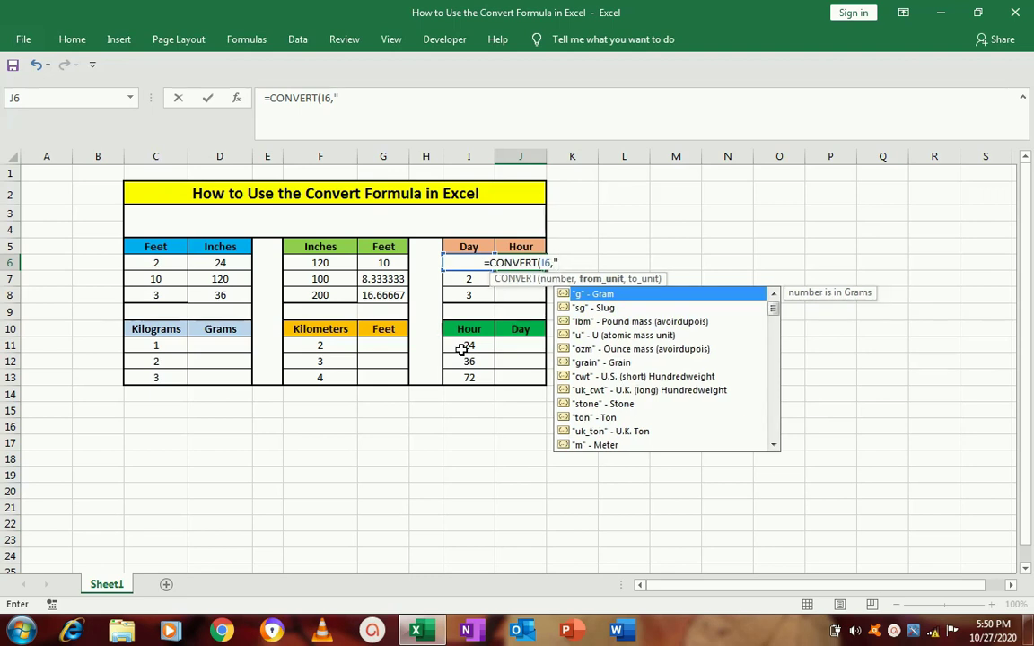
pyautogui.click(773, 446)
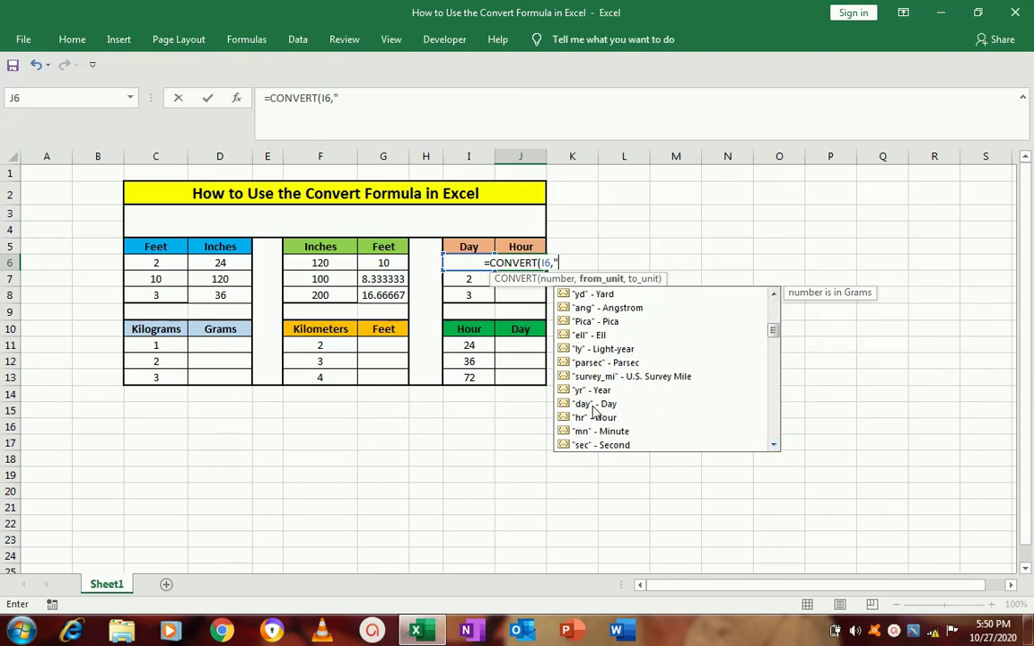
pyautogui.write('"')
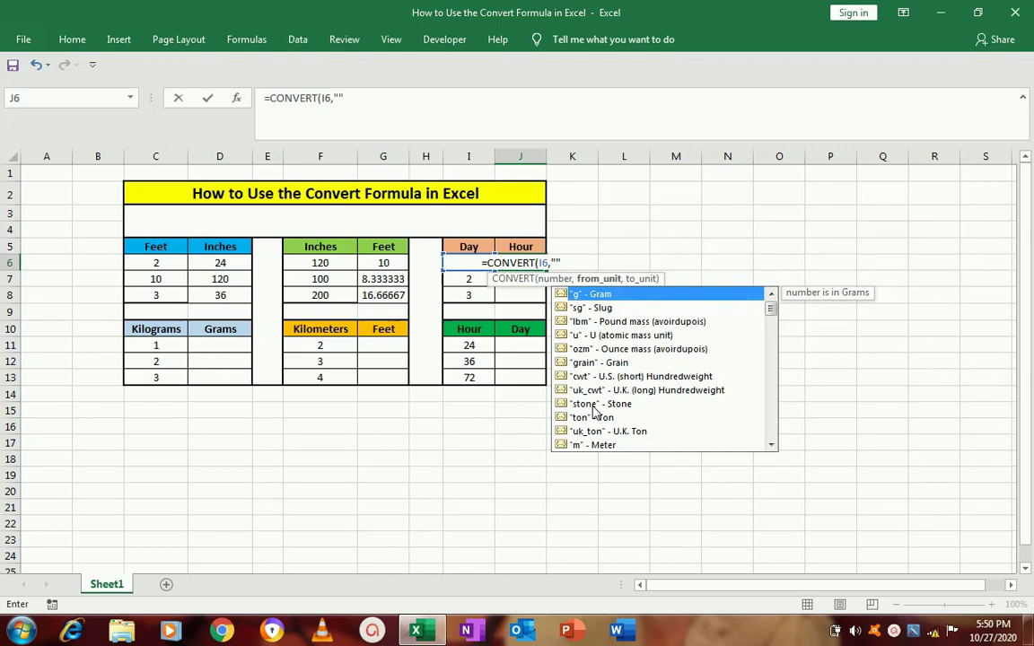
pyautogui.write('day"')
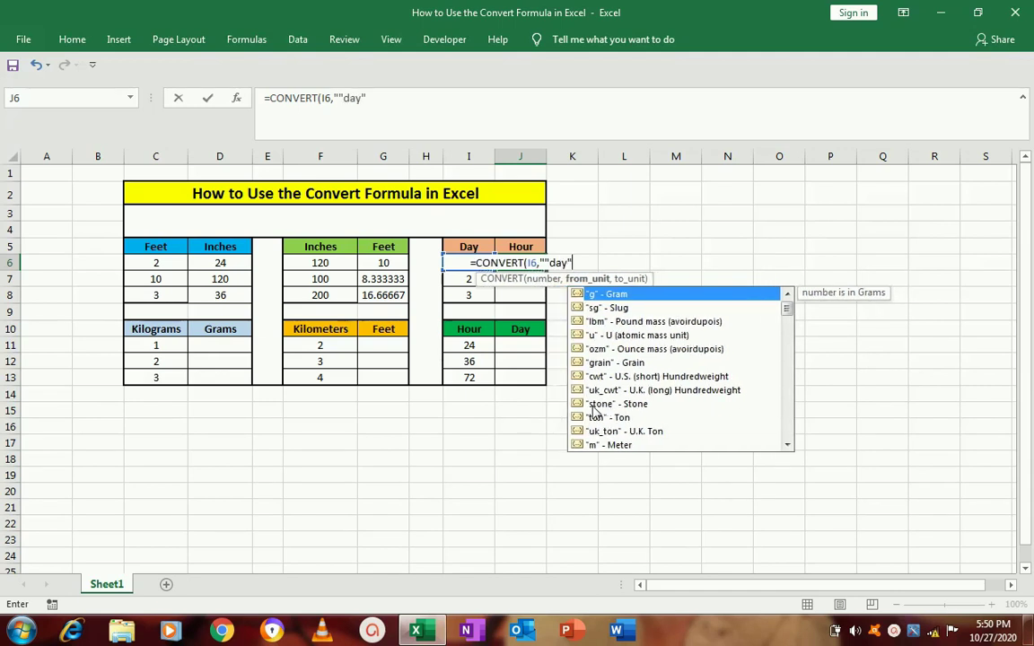
pyautogui.write(',')
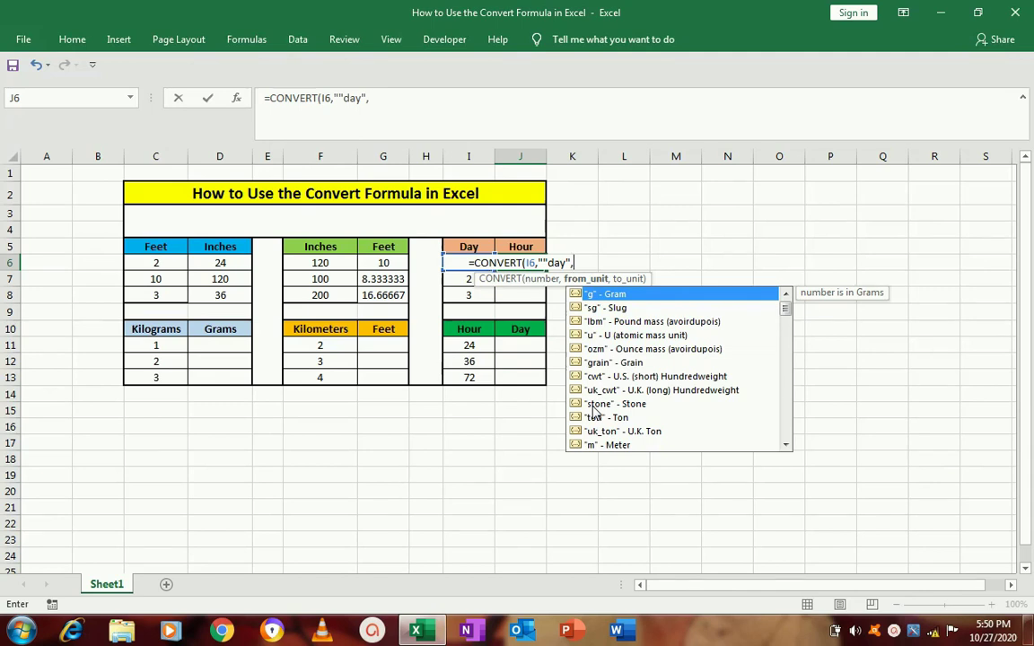
pyautogui.write('"')
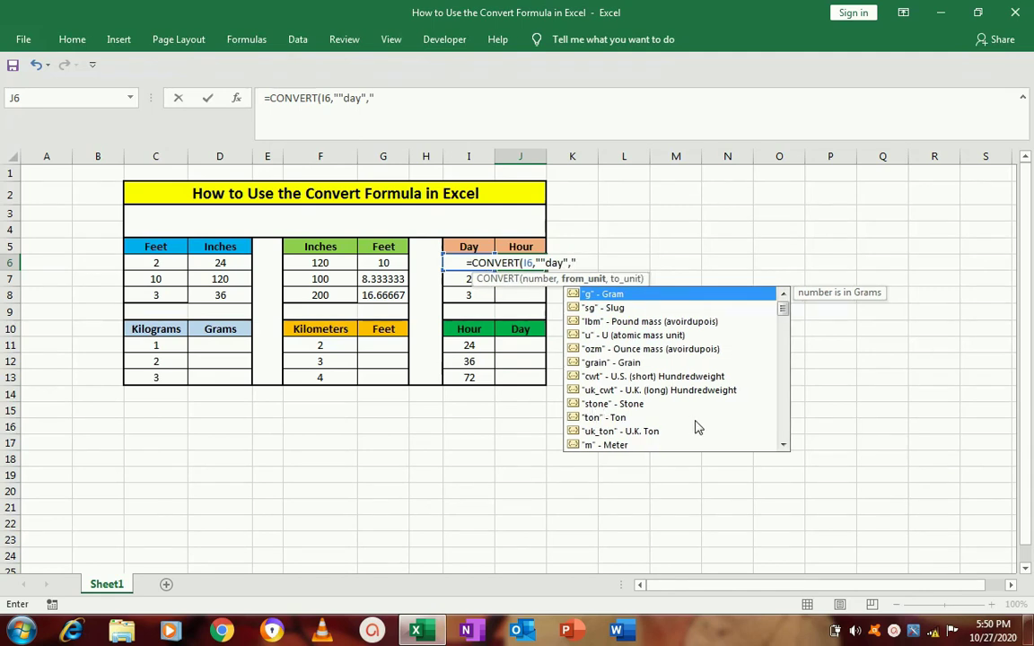
# Step: Insert hr as the target unit, close the formula and try to enter it
pyautogui.click(783, 445)
pyautogui.click(783, 445)
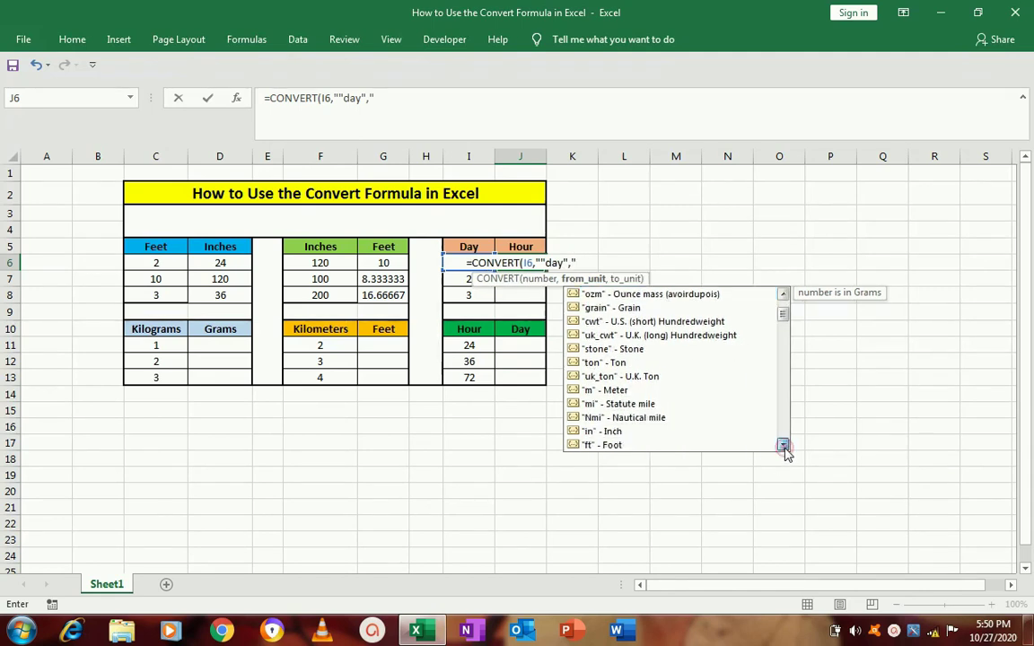
pyautogui.click(783, 445)
pyautogui.click(784, 445)
pyautogui.click(783, 445)
pyautogui.click(783, 445)
pyautogui.click(783, 445)
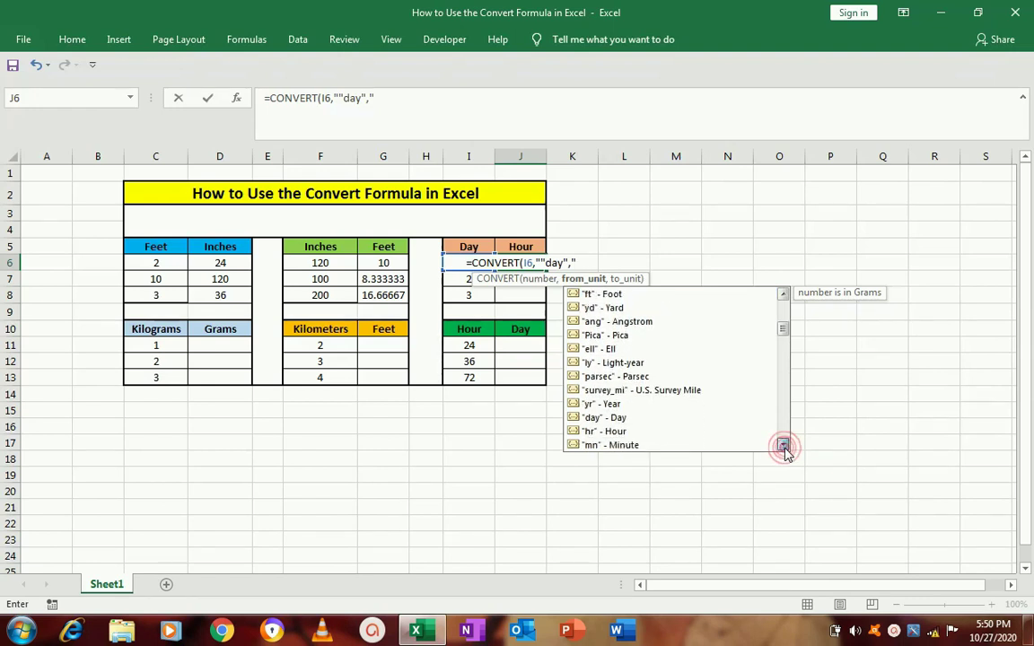
pyautogui.click(784, 445)
pyautogui.click(784, 445)
pyautogui.click(783, 445)
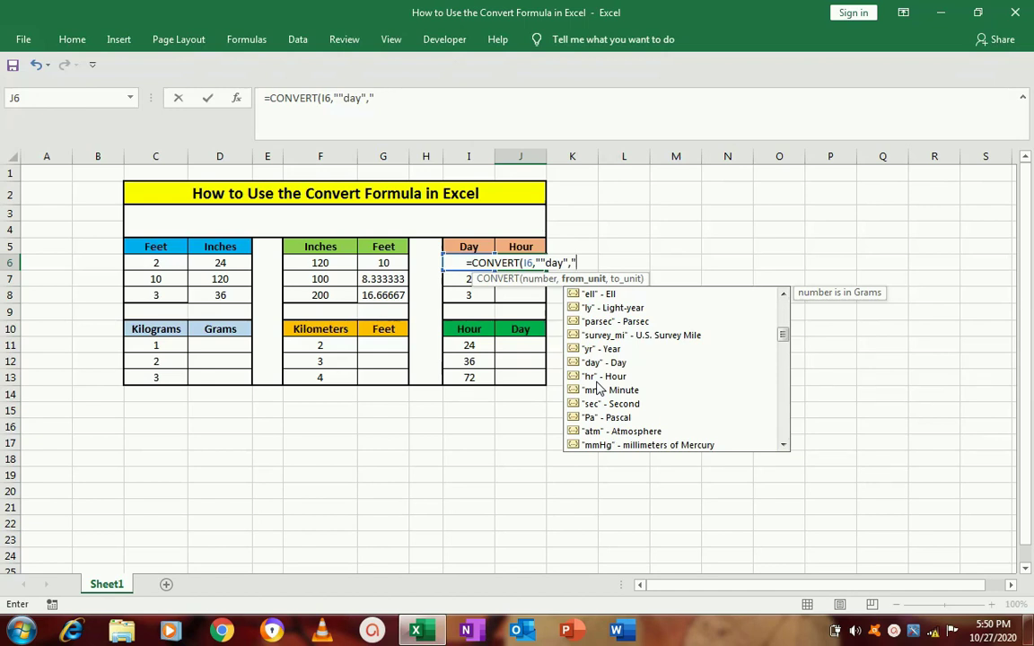
pyautogui.doubleClick(596, 382)
pyautogui.write('"')
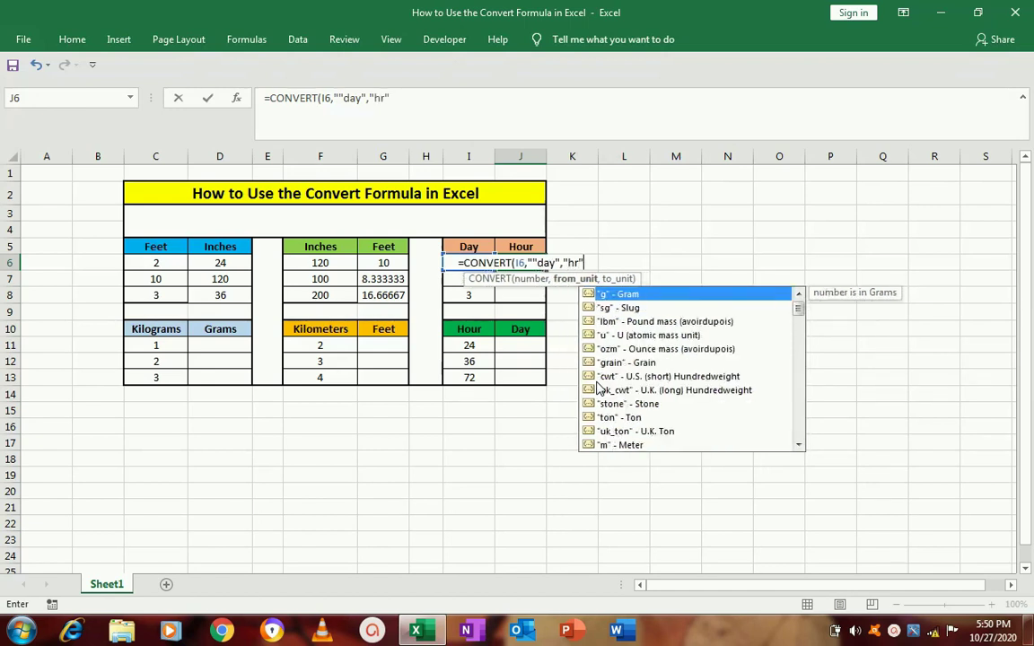
pyautogui.write(')')
pyautogui.press('Return')
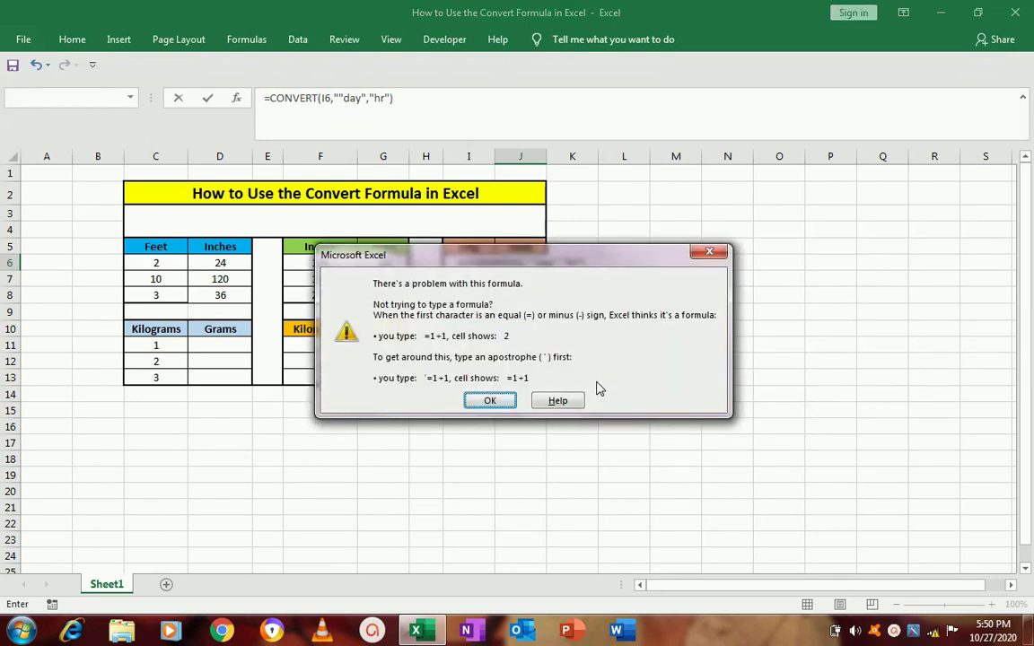
# Step: Dismiss the formula error, delete the faulty J6 formula and close the Help pane
pyautogui.click(710, 255)
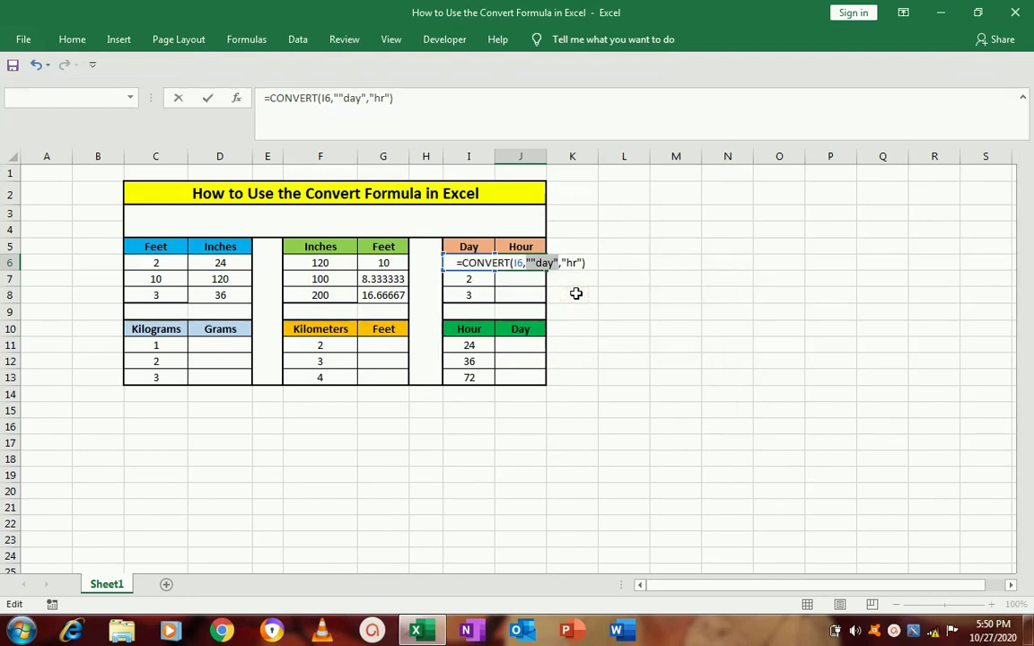
pyautogui.press('BackSpace')
pyautogui.press('F1')
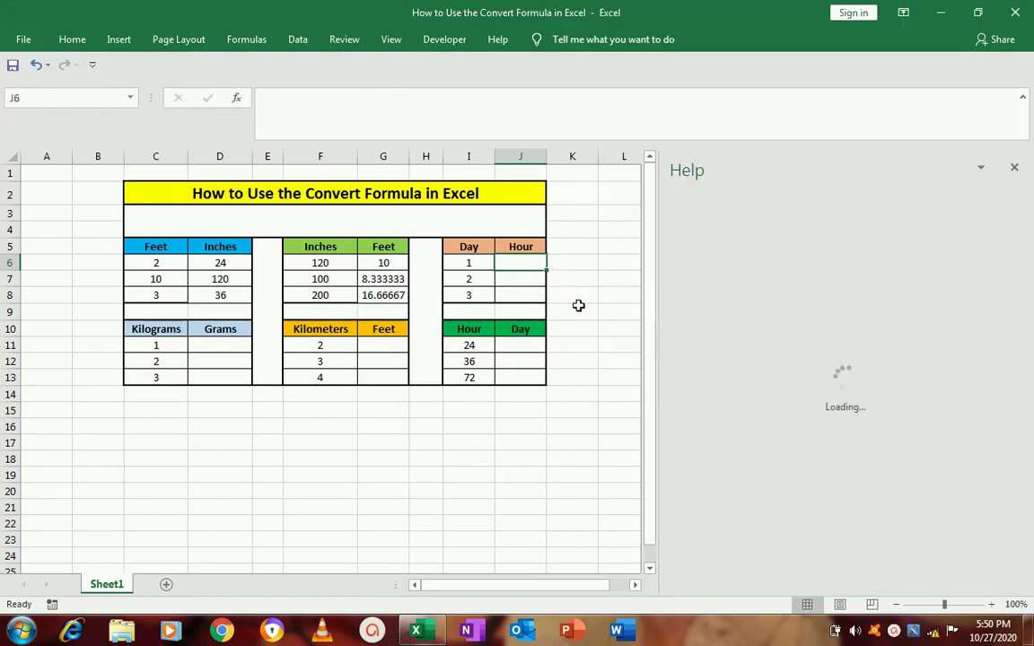
pyautogui.click(1014, 167)
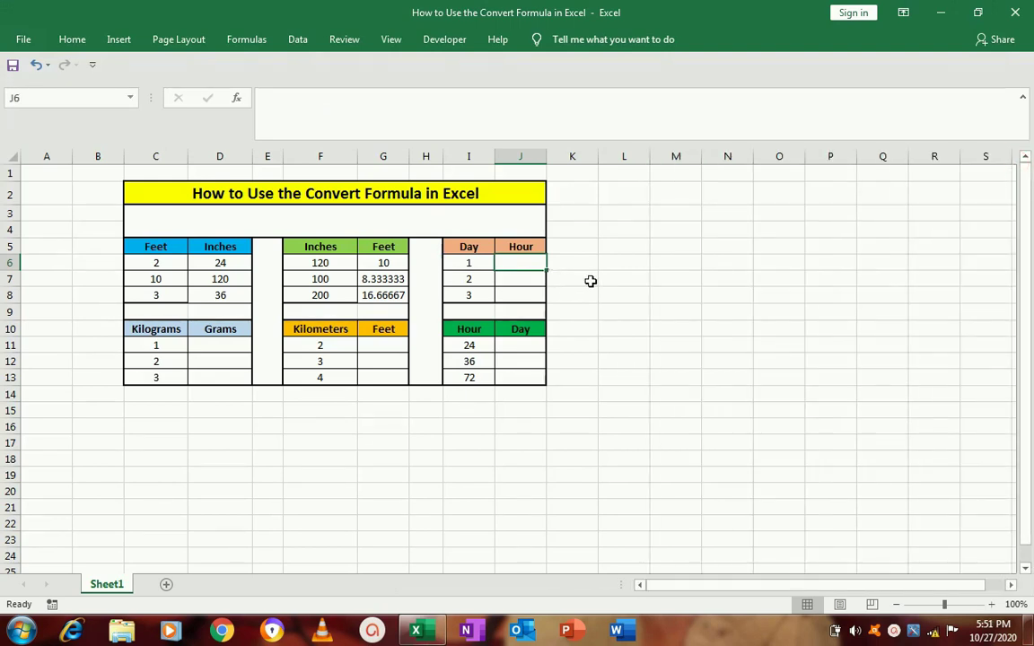
# Step: Enter =CONVERT(I6,"day","hr") in J6 to show 24 hours, then copy it
pyautogui.write('=c')
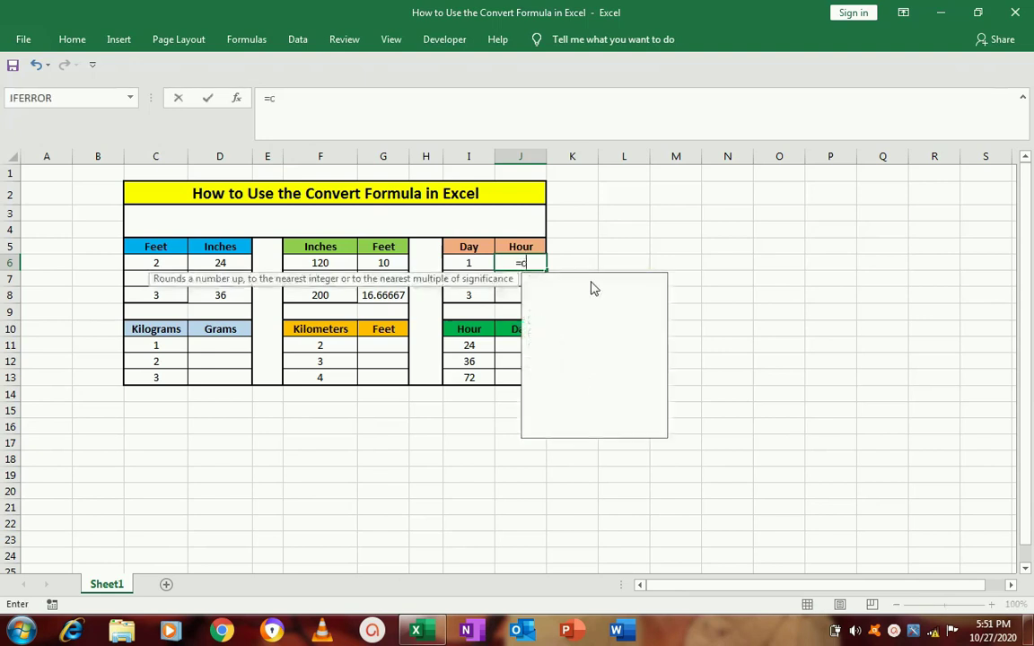
pyautogui.write('on')
pyautogui.press('Down')
pyautogui.press('Down')
pyautogui.press('Down')
pyautogui.press('Down')
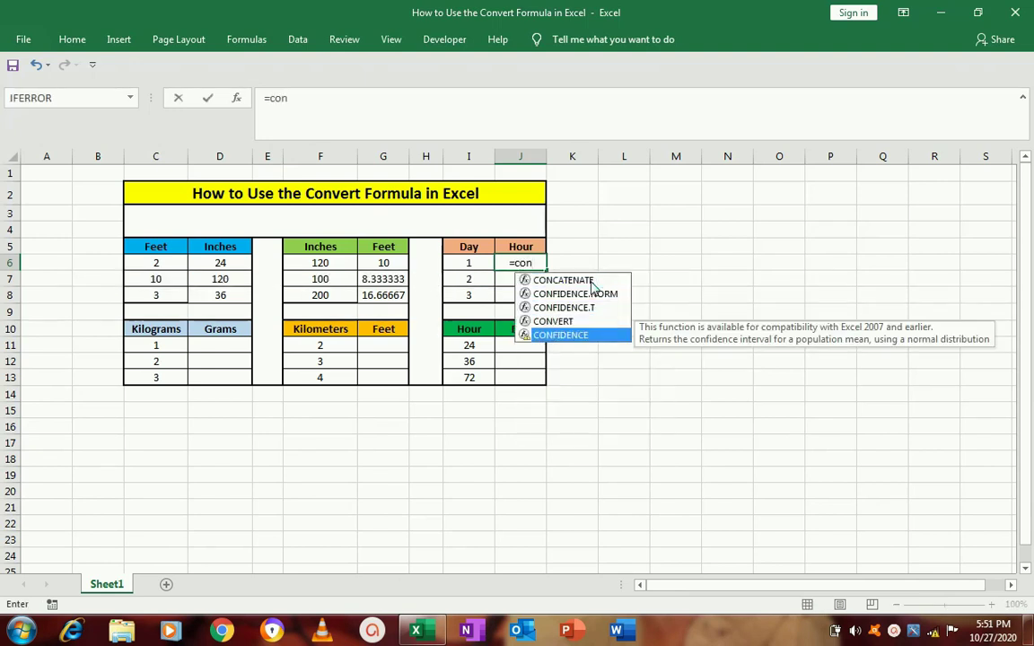
pyautogui.press('Up')
pyautogui.press('Tab')
pyautogui.press('Left')
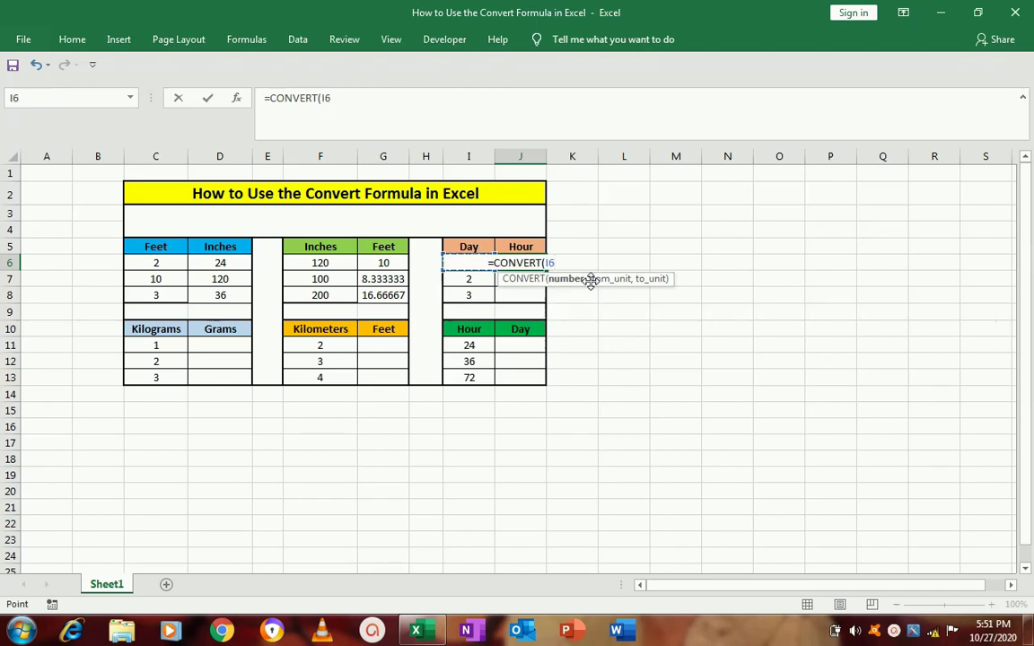
pyautogui.write(',"')
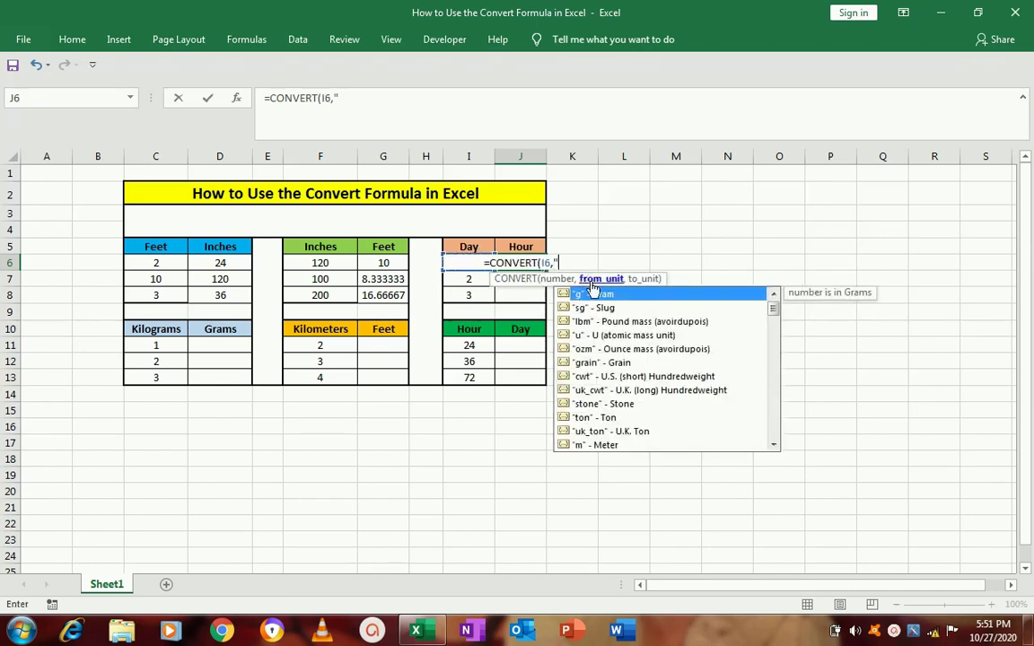
pyautogui.write('day')
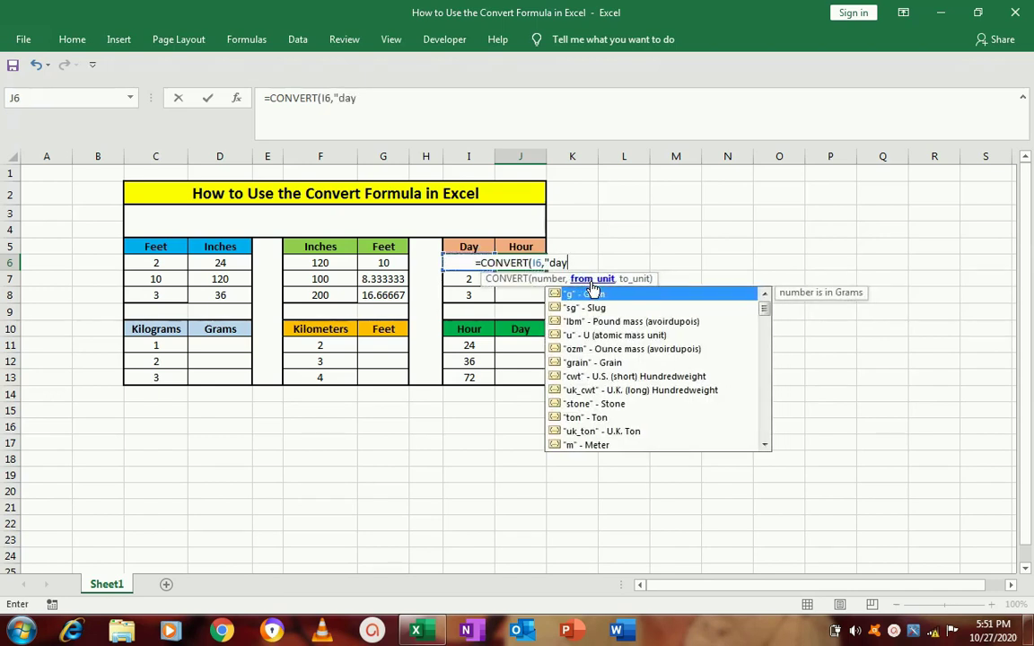
pyautogui.write('"')
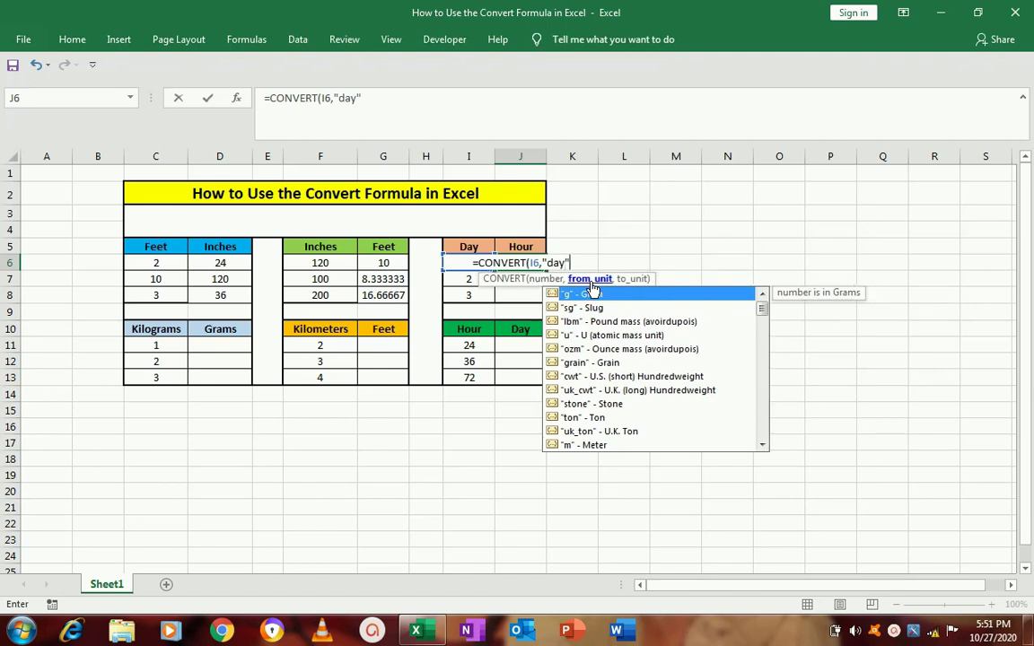
pyautogui.write(',"')
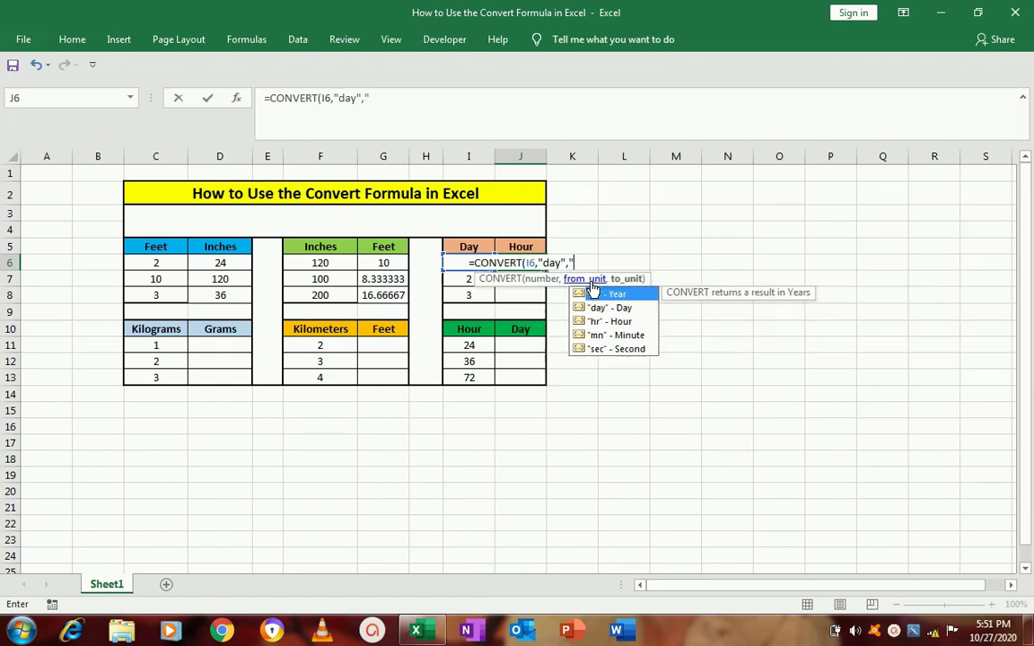
pyautogui.write('h')
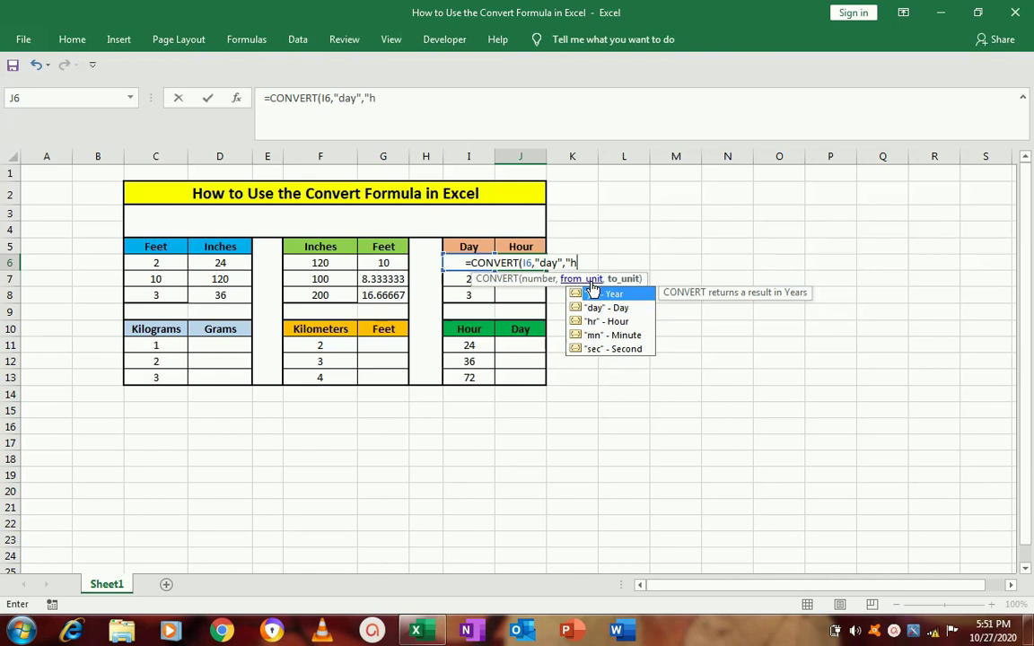
pyautogui.write('r"')
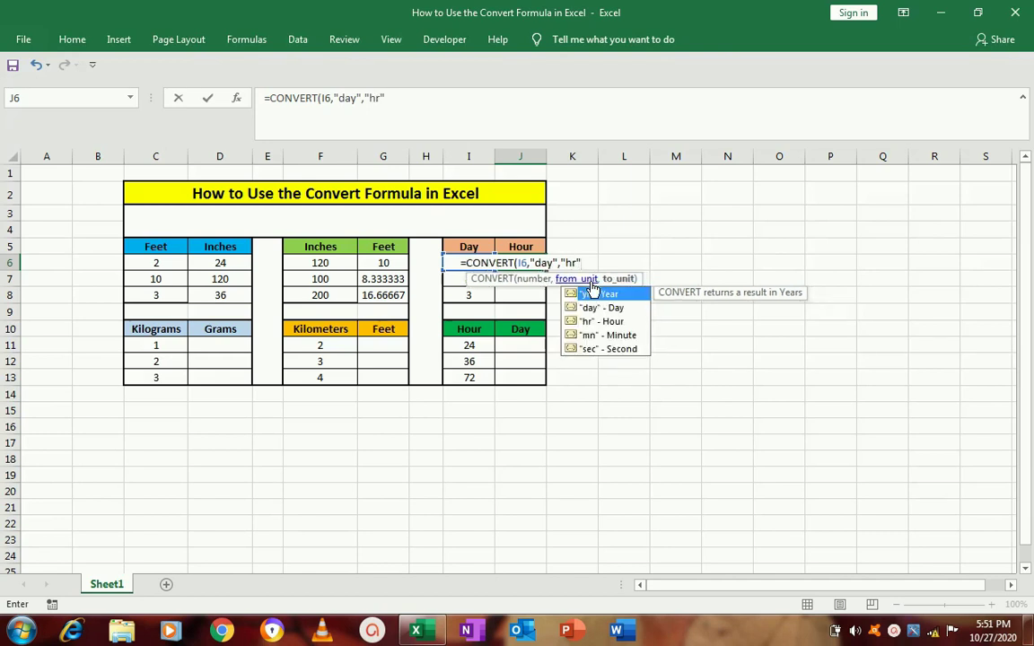
pyautogui.write(')')
pyautogui.press('Return')
pyautogui.press('Up')
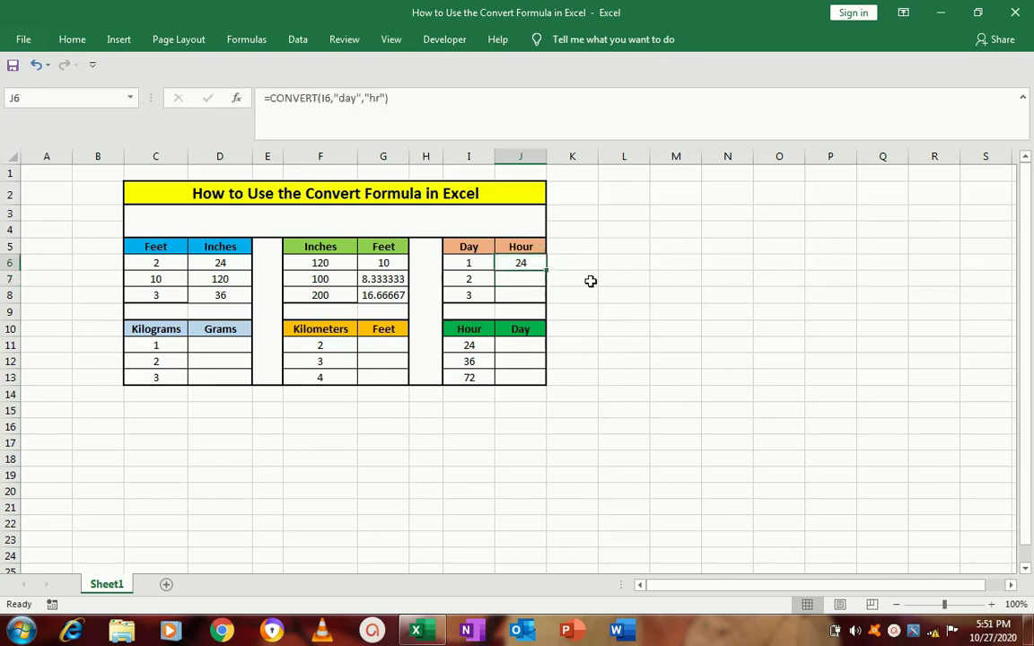
pyautogui.hotkey('ctrl', 'c')
pyautogui.press('Down')
pyautogui.press('Down')
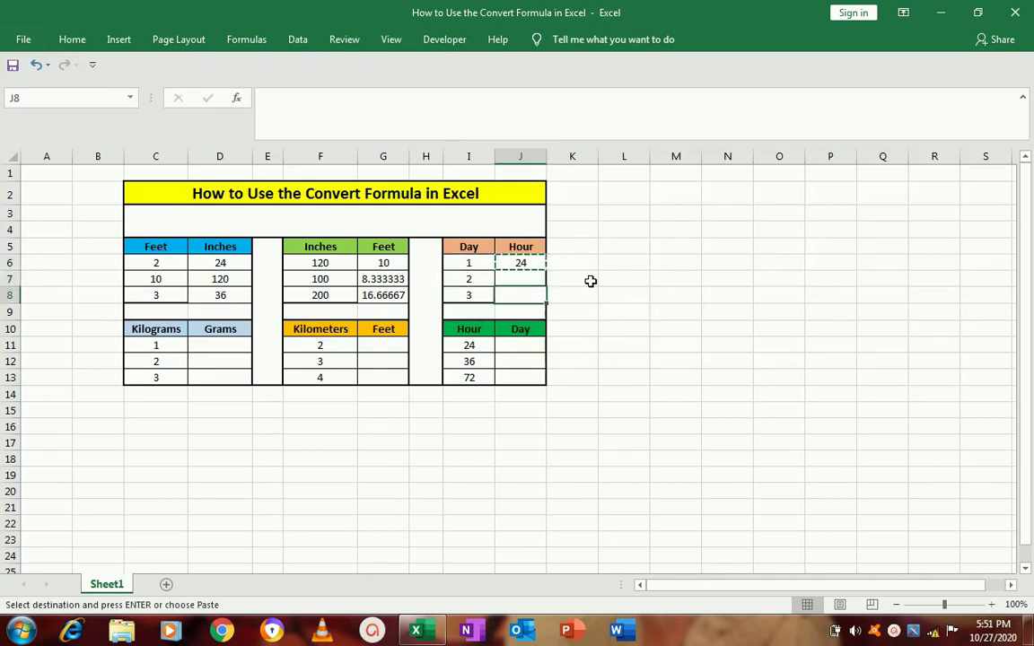
# Step: Paste the day-to-hour CONVERT formula into J7:J8
pyautogui.press('Up')
pyautogui.press('Up')
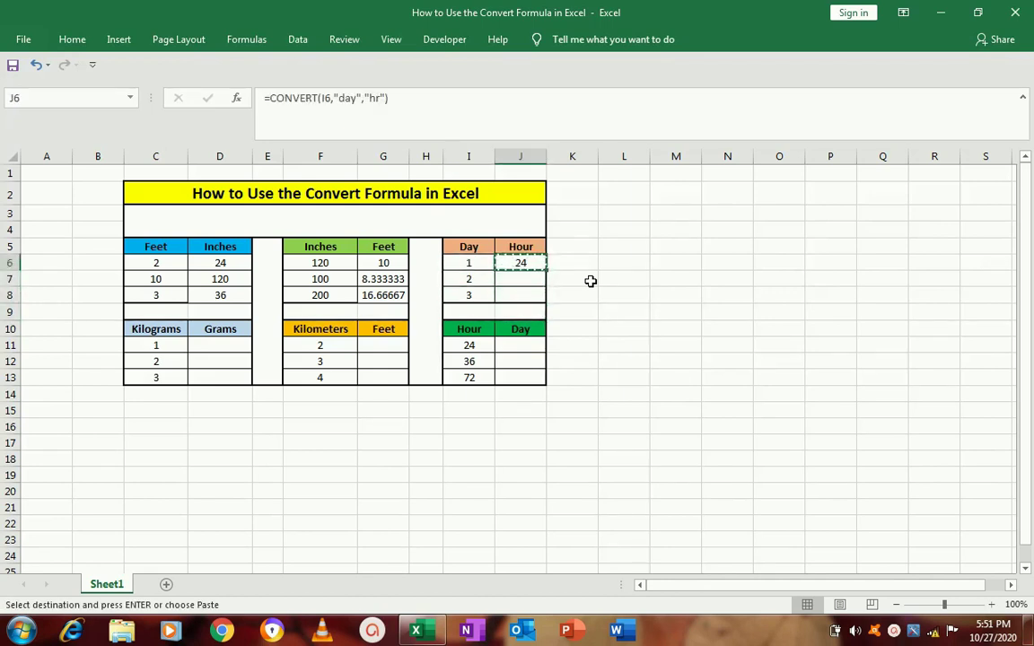
pyautogui.press('Down')
pyautogui.hotkey('shift', 'Down')
pyautogui.hotkey('ctrl', 'v')
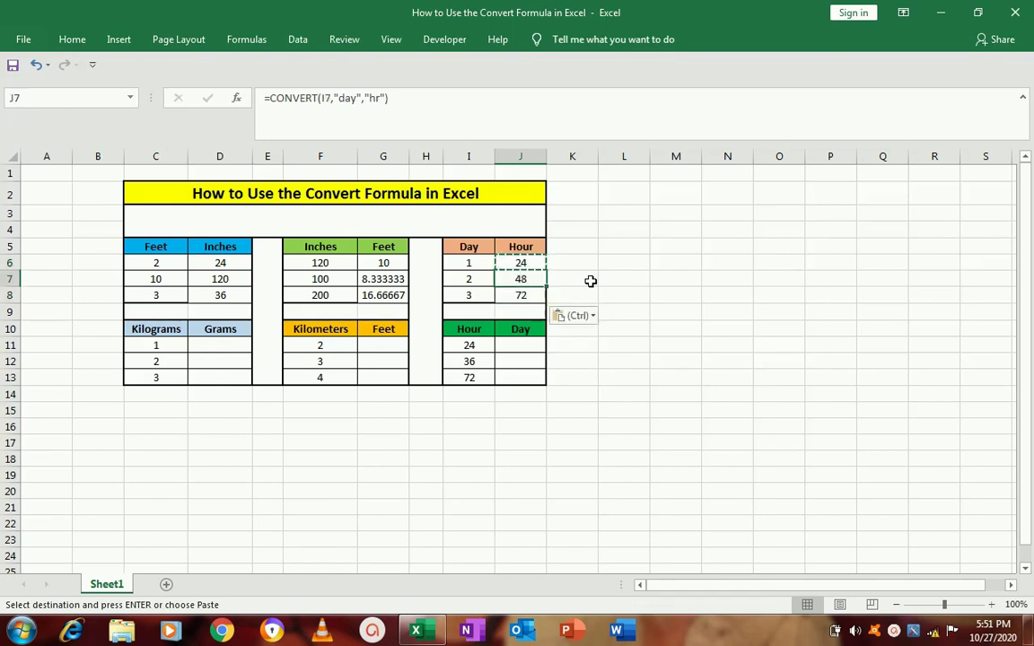
# Step: Check that days 1, 2 and 3 convert to 24, 48 and 72 hours
pyautogui.press('Up')
pyautogui.press('Left')
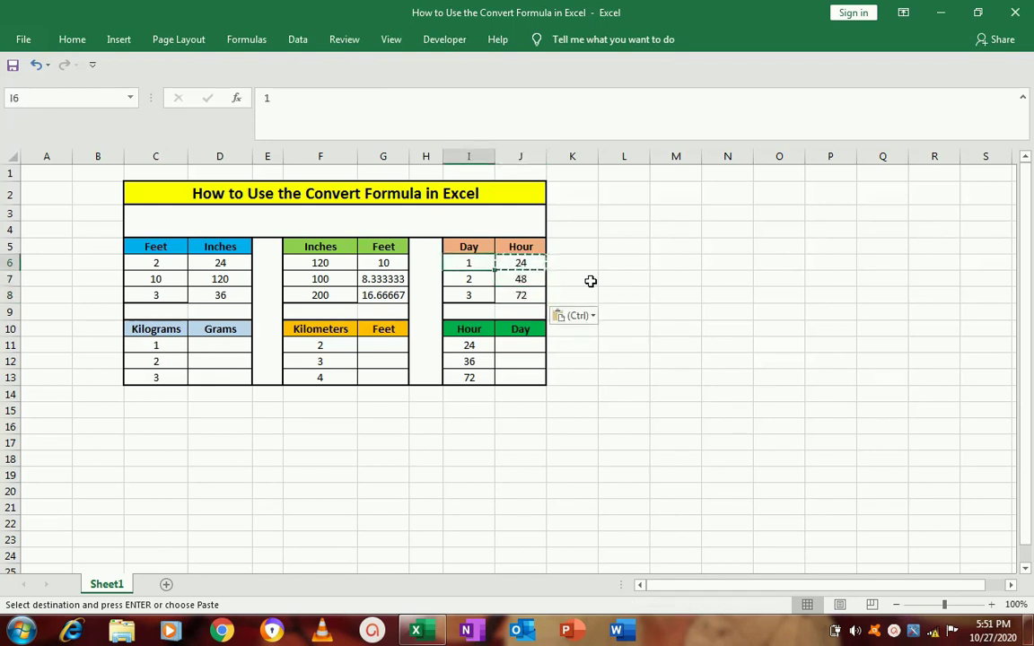
pyautogui.press('Right')
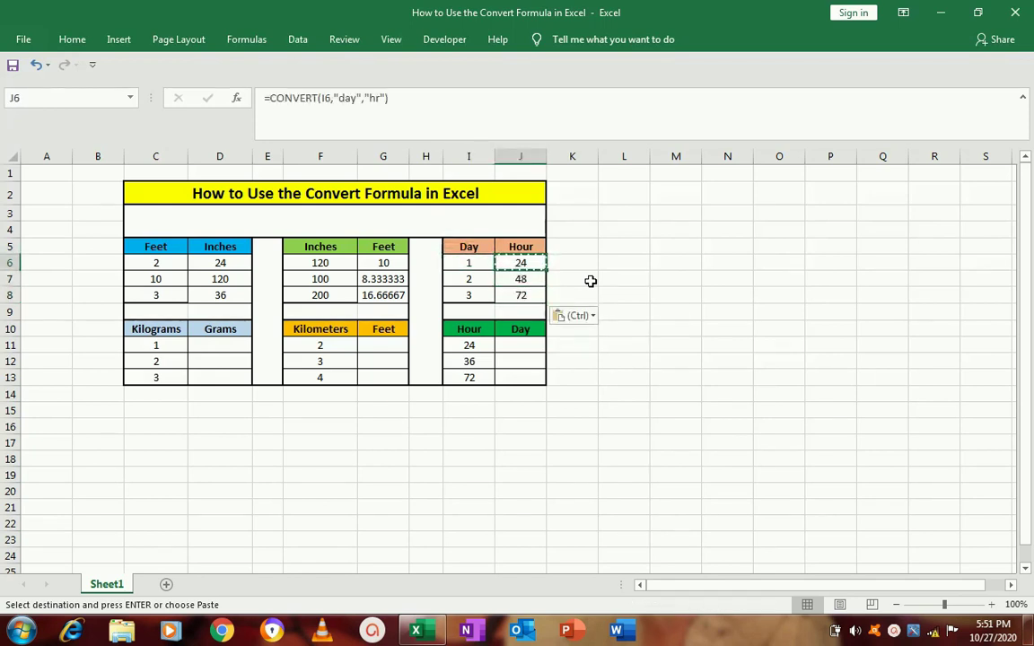
pyautogui.press('Left')
pyautogui.press('Right')
pyautogui.press('Down')
pyautogui.press('Left')
pyautogui.press('Right')
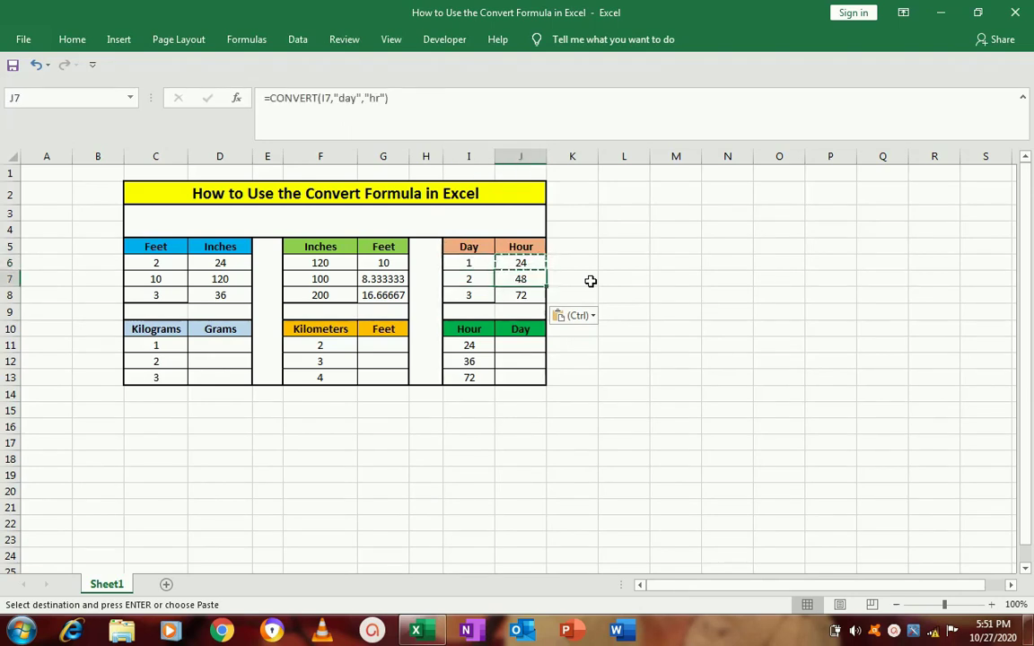
pyautogui.press('Down')
pyautogui.press('Left')
pyautogui.press('Right')
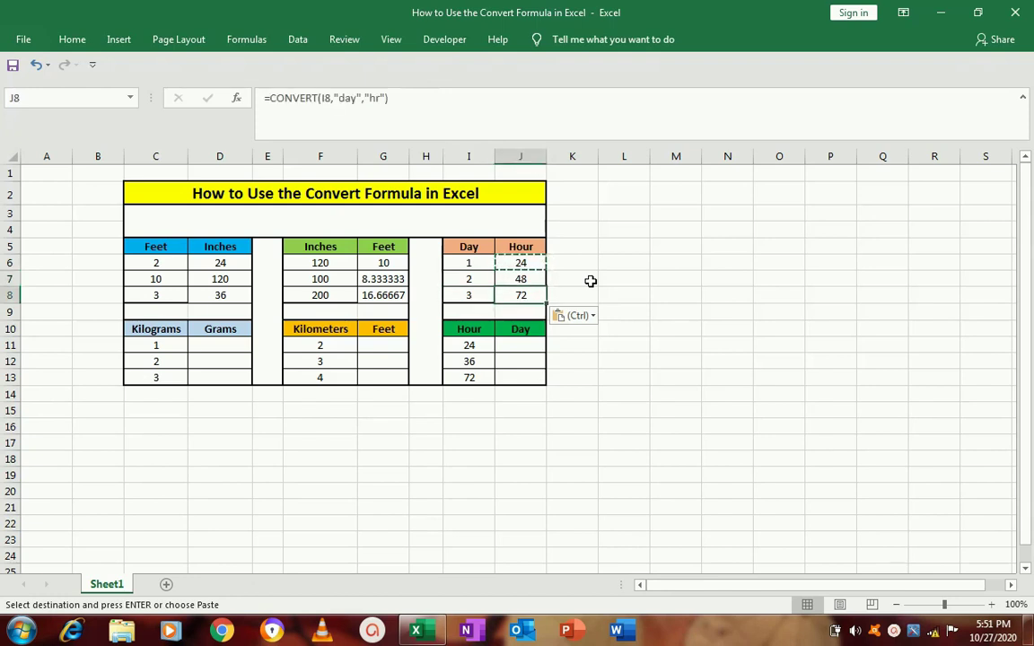
# Step: Move down the sheet toward the Kilograms/Grams table
pyautogui.press('Up')
pyautogui.press('Up')
pyautogui.press('Up')
pyautogui.press('Left')
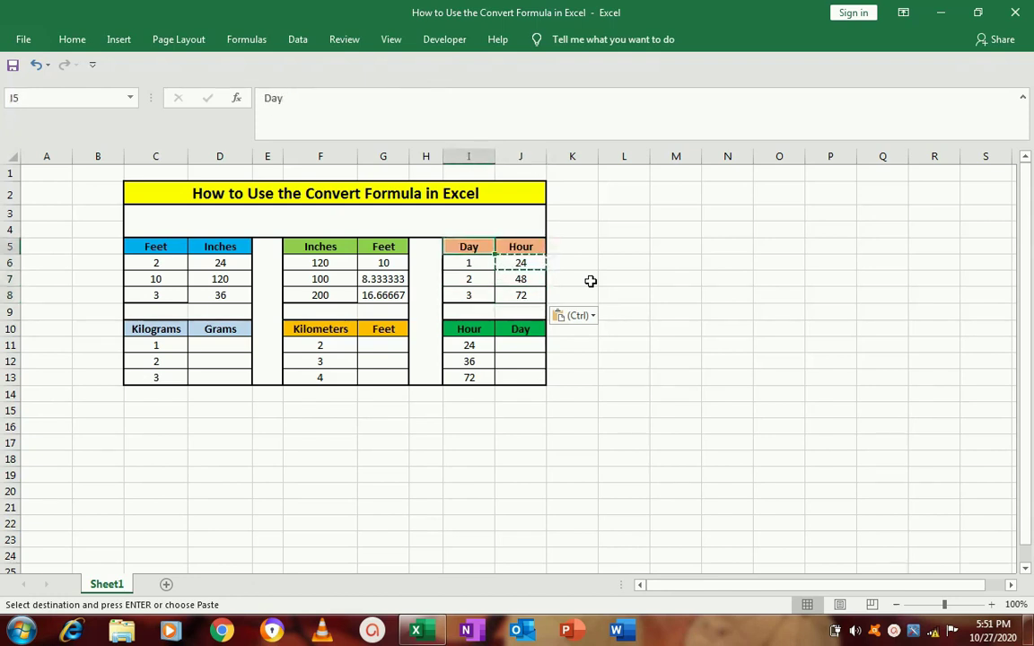
pyautogui.press('Right')
pyautogui.press('Down')
pyautogui.press('Down')
pyautogui.press('Down')
pyautogui.press('Down')
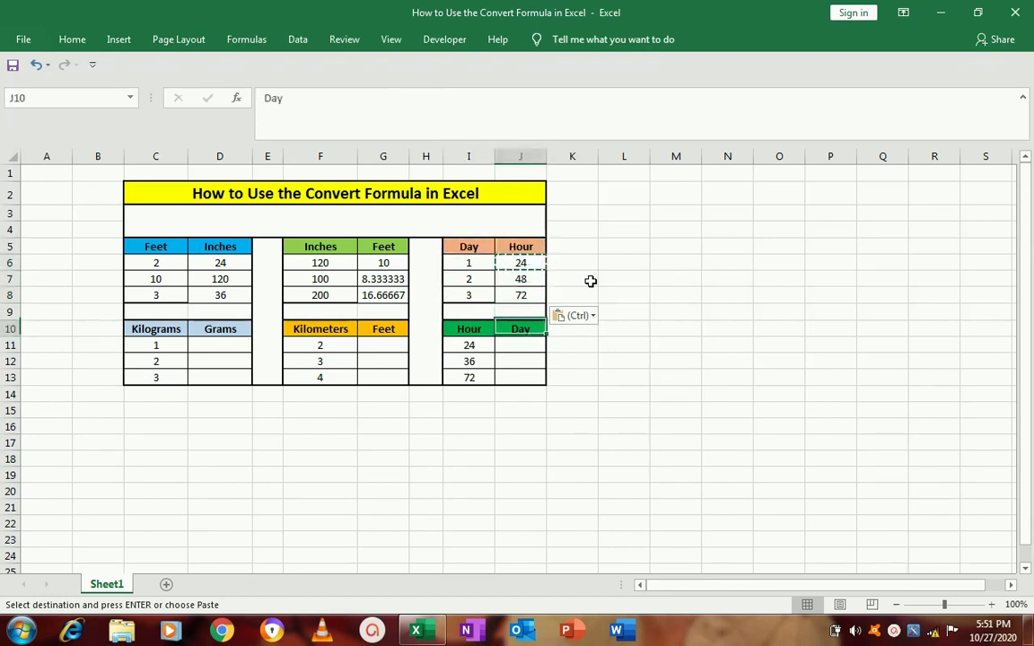
pyautogui.press('Down')
pyautogui.press('Left')
pyautogui.press('Left')
pyautogui.press('Left')
pyautogui.press('Left')
pyautogui.press('Left')
pyautogui.press('Left')
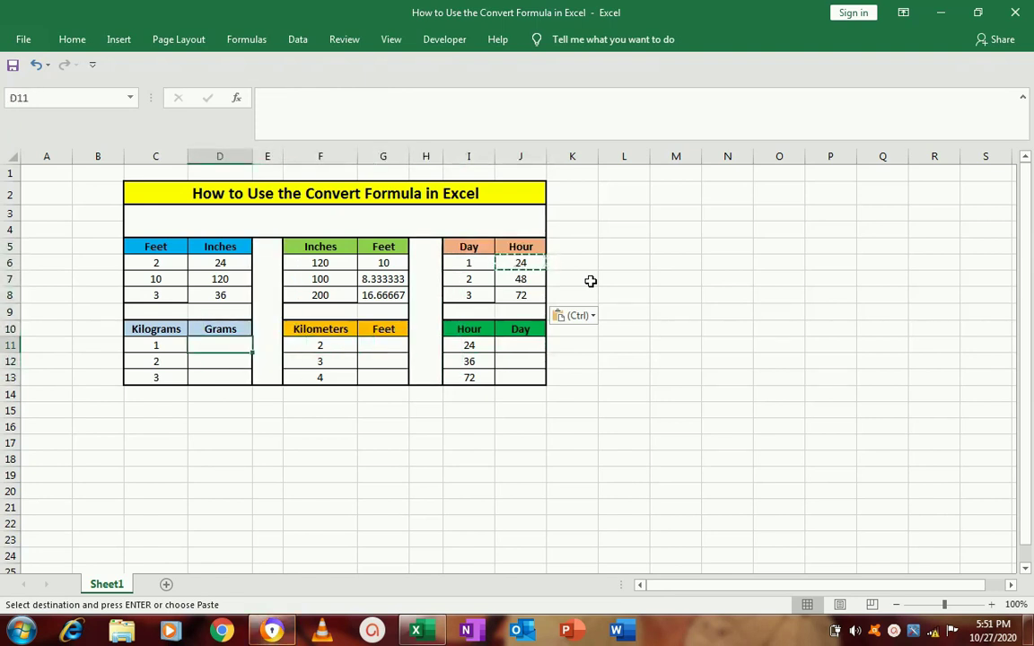
# Step: In D11, start =CONVERT( with the 1 kilogram in C11 as the number
pyautogui.press('Escape')
pyautogui.write('=')
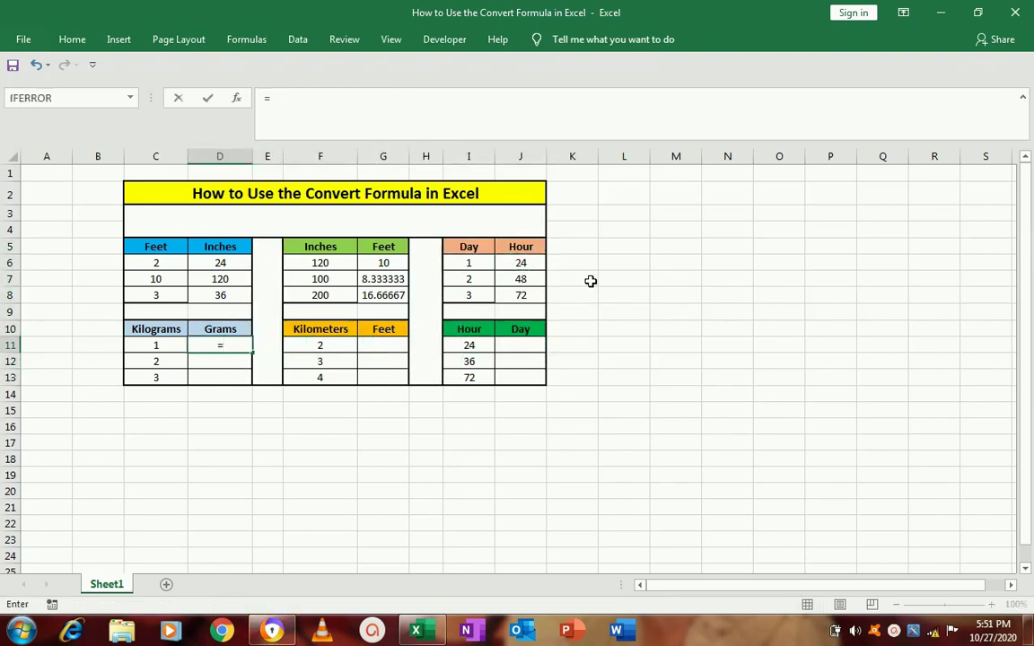
pyautogui.write('con')
pyautogui.press('Down')
pyautogui.press('Down')
pyautogui.press('Down')
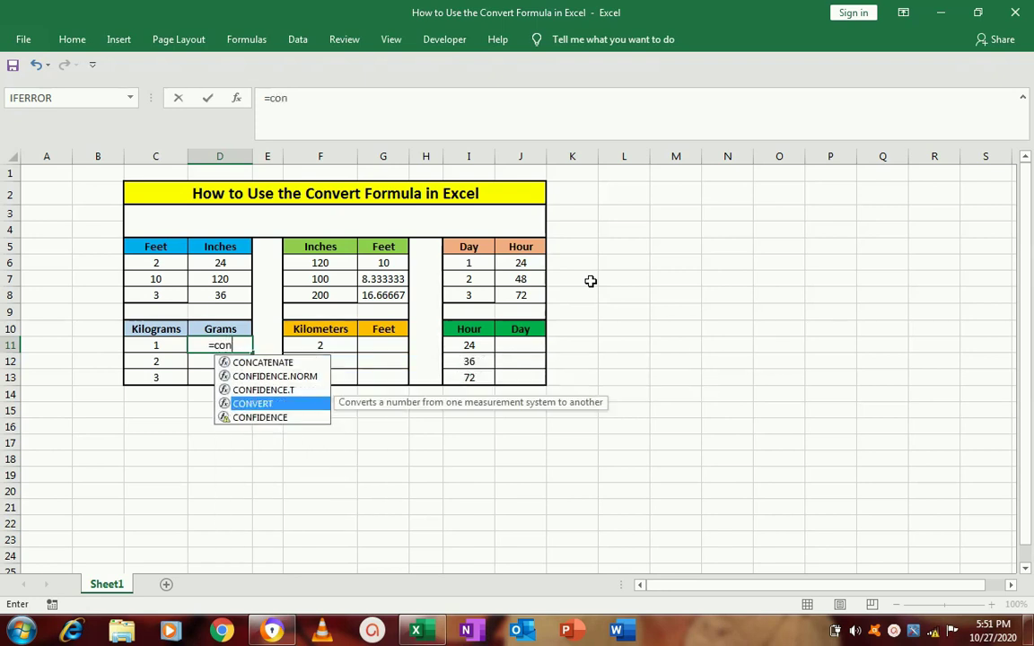
pyautogui.press('Tab')
pyautogui.press('Left')
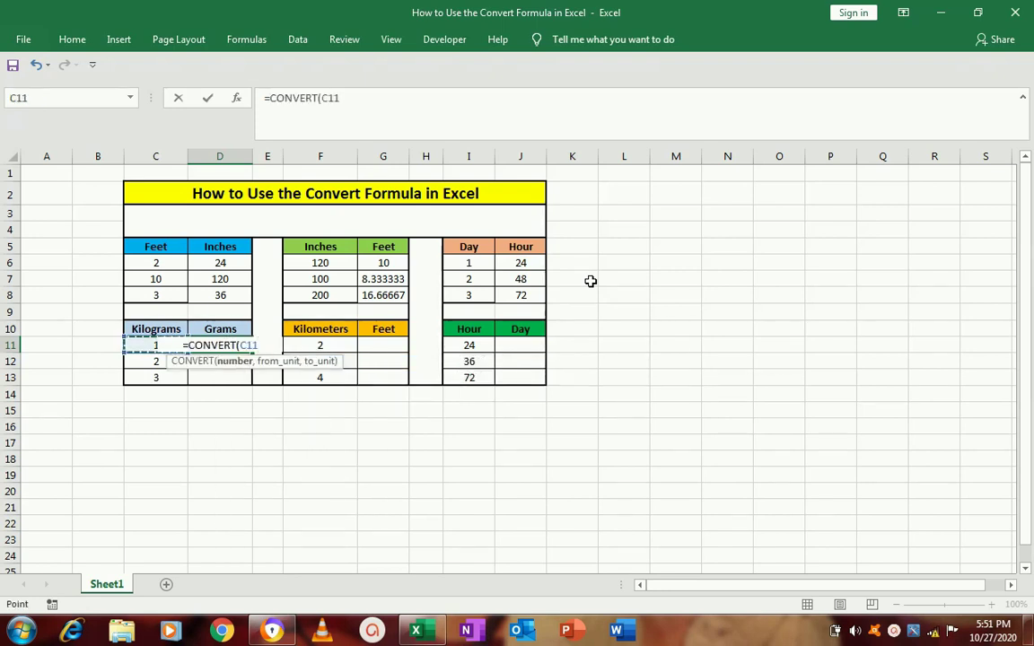
pyautogui.write(',')
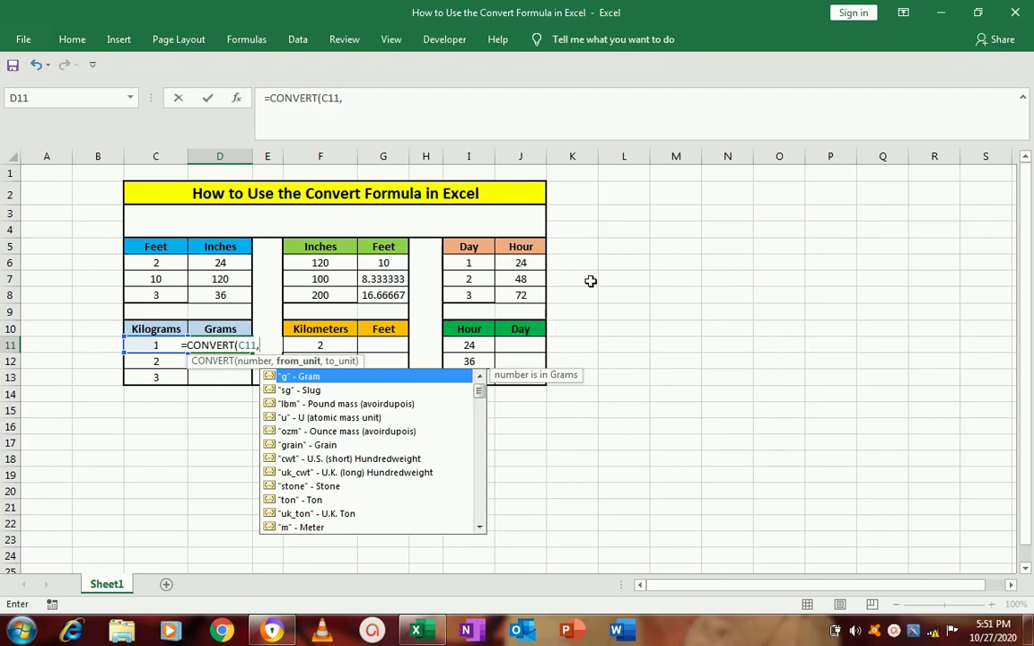
# Step: Scroll through the CONVERT unit suggestion list to find the kilogram unit
pyautogui.click(480, 528)
pyautogui.click(480, 527)
pyautogui.click(480, 527)
pyautogui.click(480, 527)
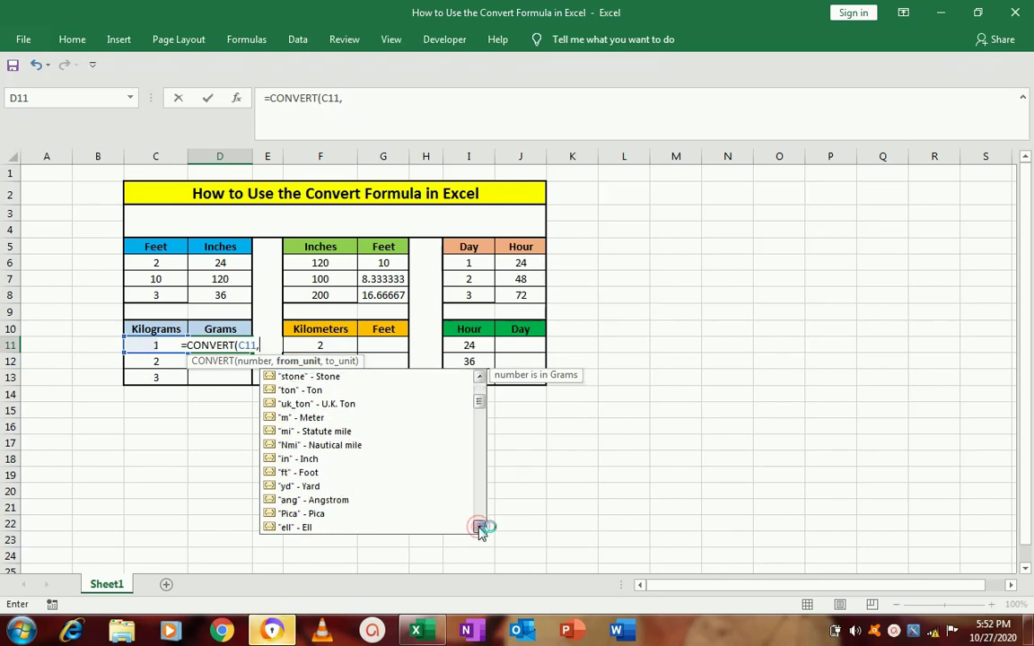
pyautogui.click(480, 527)
pyautogui.click(480, 528)
pyautogui.click(480, 527)
pyautogui.click(480, 527)
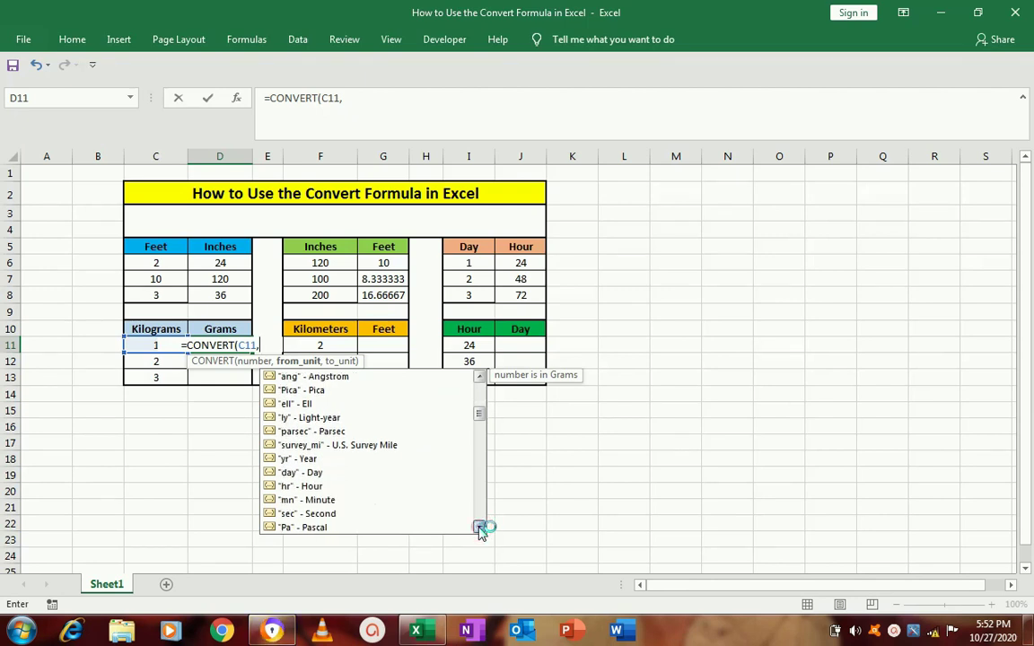
pyautogui.click(480, 528)
pyautogui.click(480, 527)
pyautogui.click(480, 528)
pyautogui.click(480, 527)
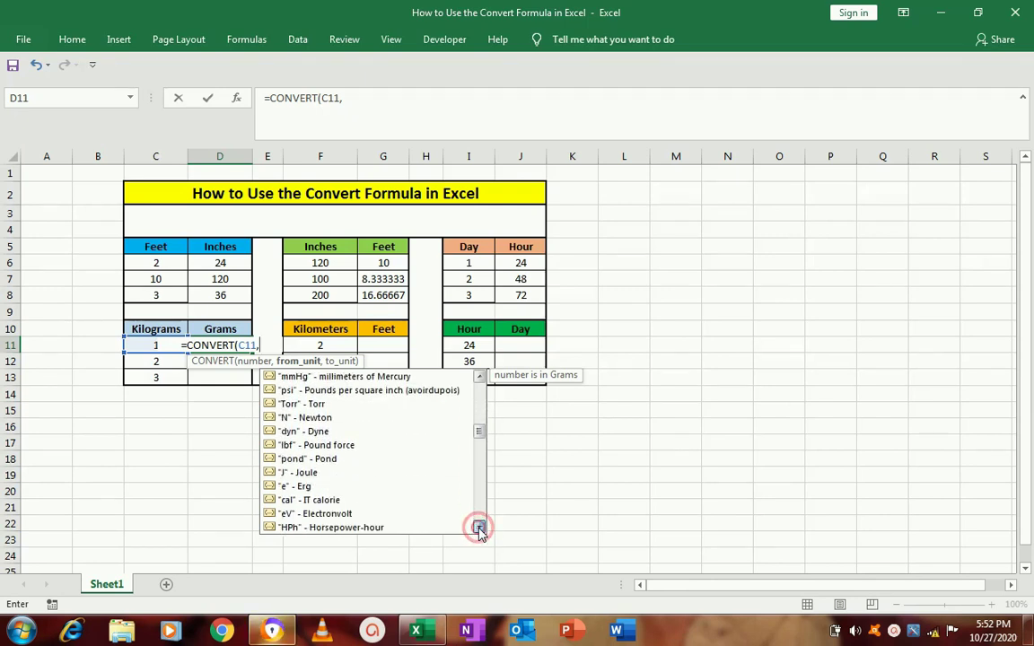
pyautogui.click(480, 527)
pyautogui.click(480, 528)
pyautogui.click(480, 528)
pyautogui.click(480, 528)
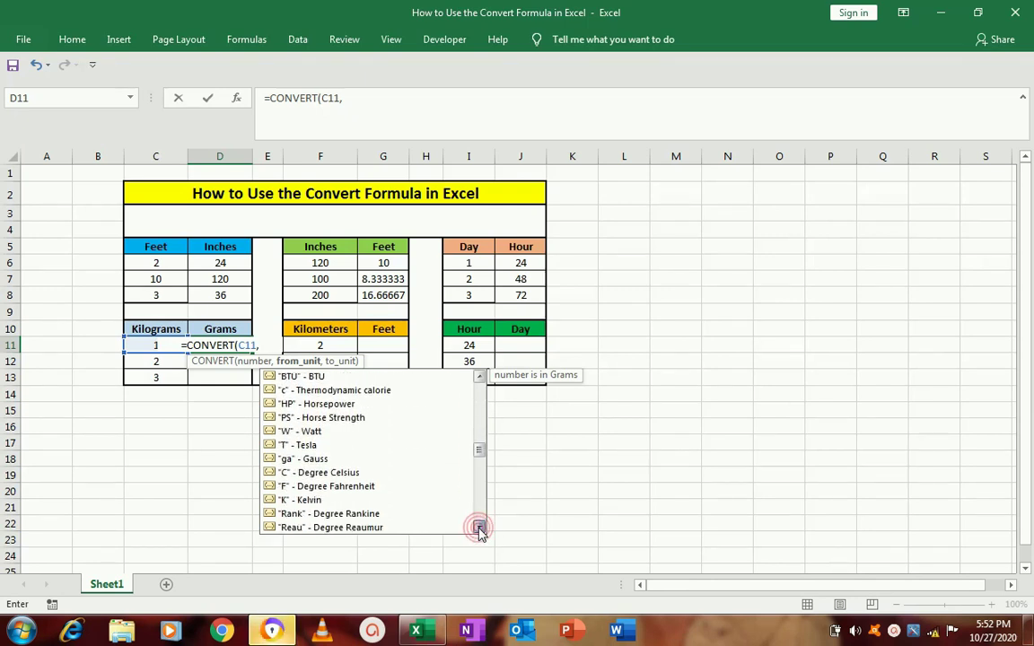
pyautogui.click(480, 527)
pyautogui.click(480, 527)
pyautogui.click(480, 528)
pyautogui.click(480, 527)
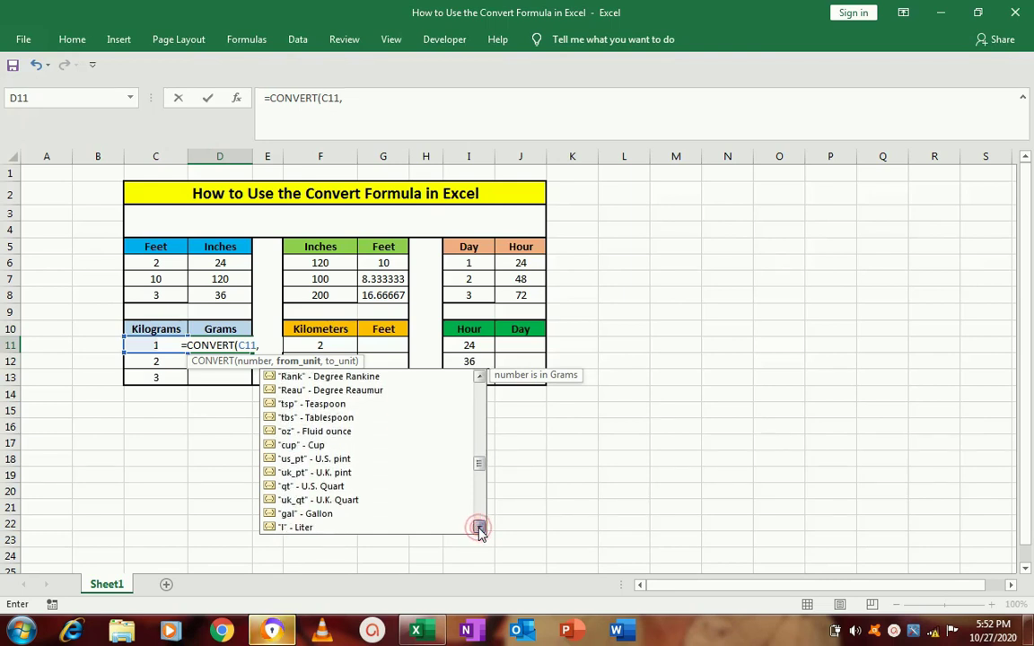
pyautogui.click(480, 528)
pyautogui.click(480, 528)
pyautogui.click(480, 528)
pyautogui.click(480, 528)
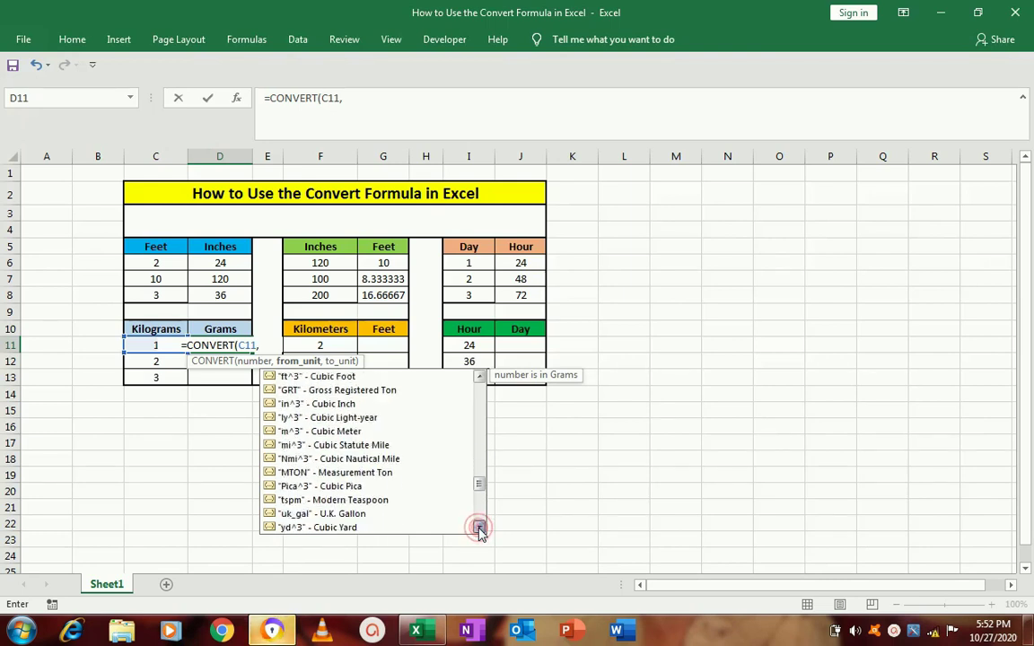
pyautogui.click(480, 528)
pyautogui.click(480, 528)
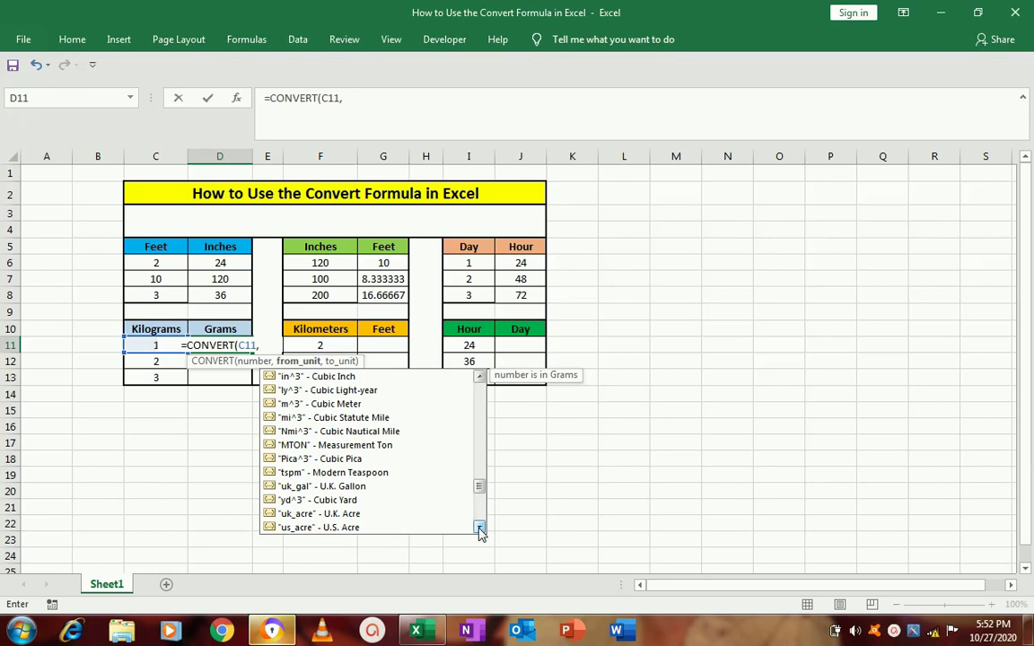
# Step: Complete D11 as =CONVERT(C11,"kg","g") so it shows 1000 grams
pyautogui.write('"')
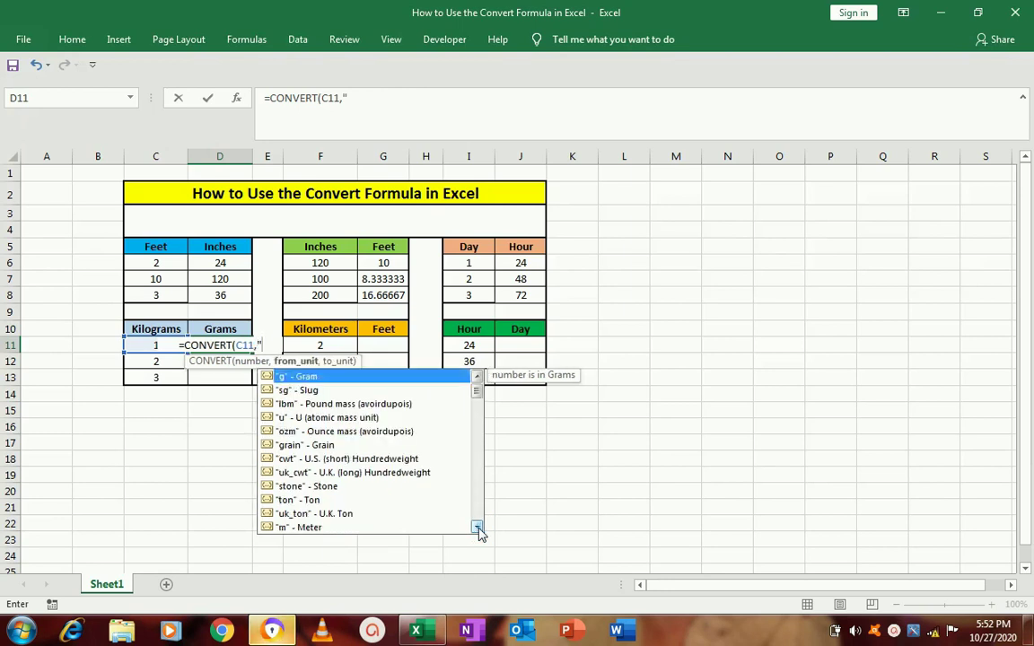
pyautogui.write('kg"')
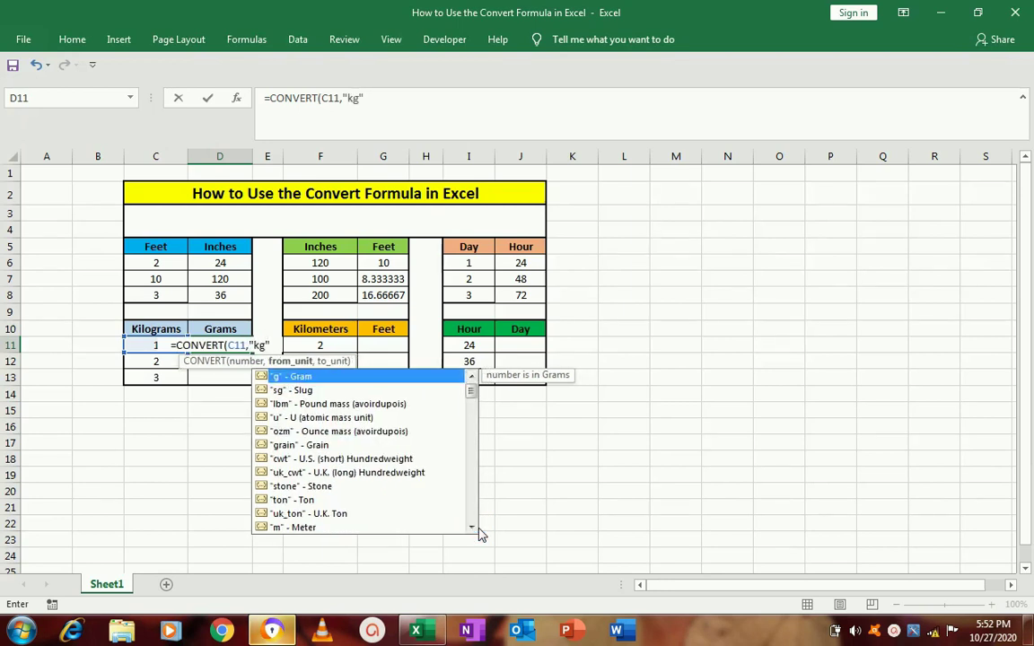
pyautogui.write(',')
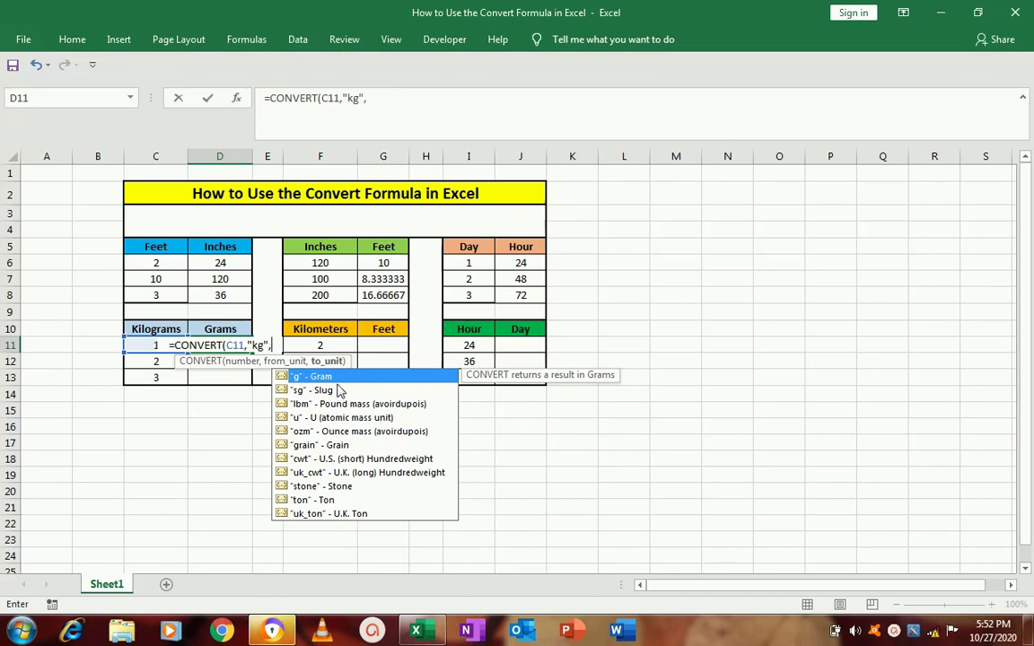
pyautogui.write('"g')
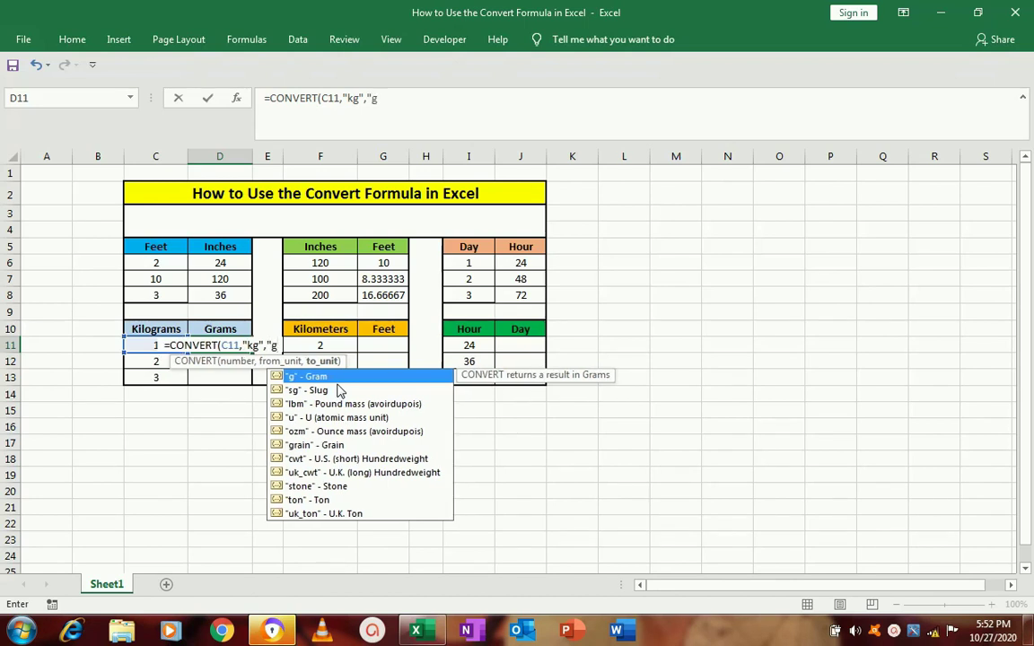
pyautogui.write('")')
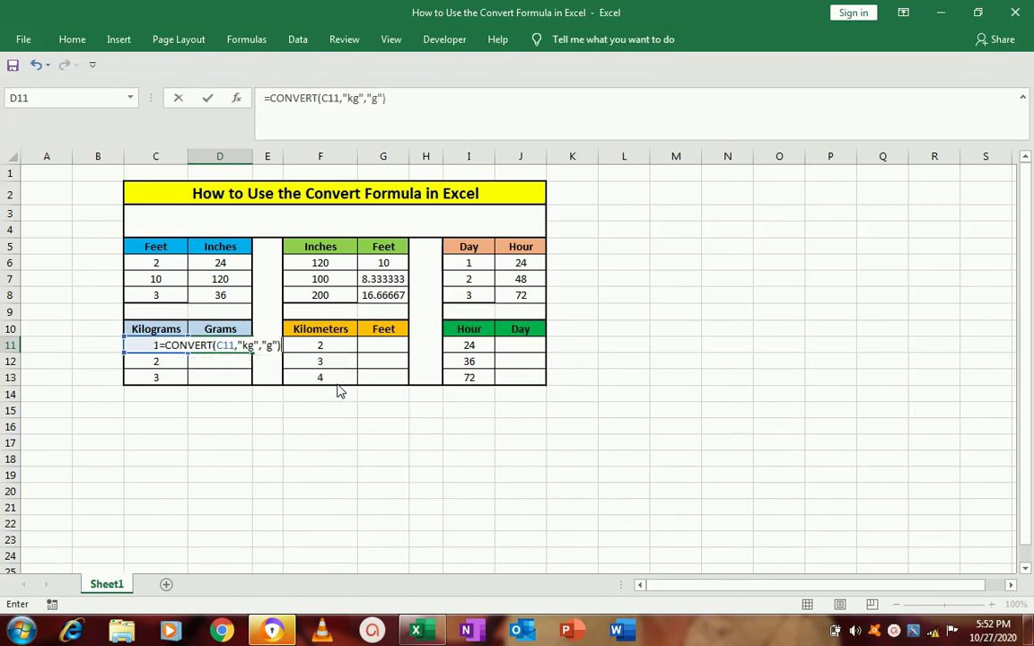
pyautogui.hotkey('ctrl', 'Return')
# Step: Copy the kg-to-g formula down to D13 and check the 2000 and 3000 results
pyautogui.hotkey('ctrl', 'c')
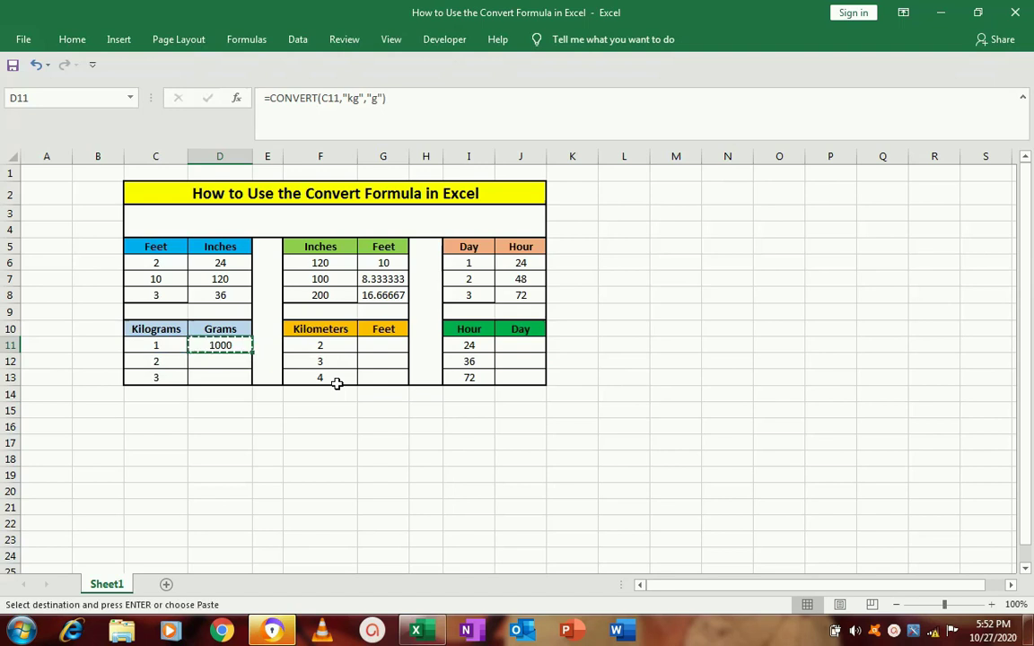
pyautogui.hotkey('shift', 'Down')
pyautogui.hotkey('shift', 'Down')
pyautogui.hotkey('ctrl', 'v')
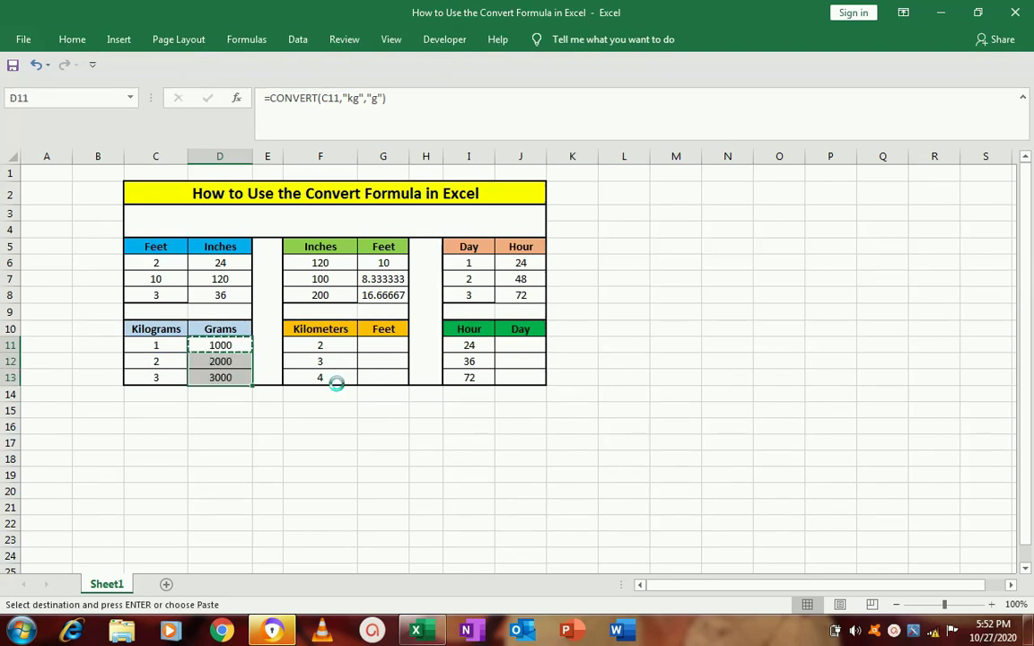
pyautogui.press('Left')
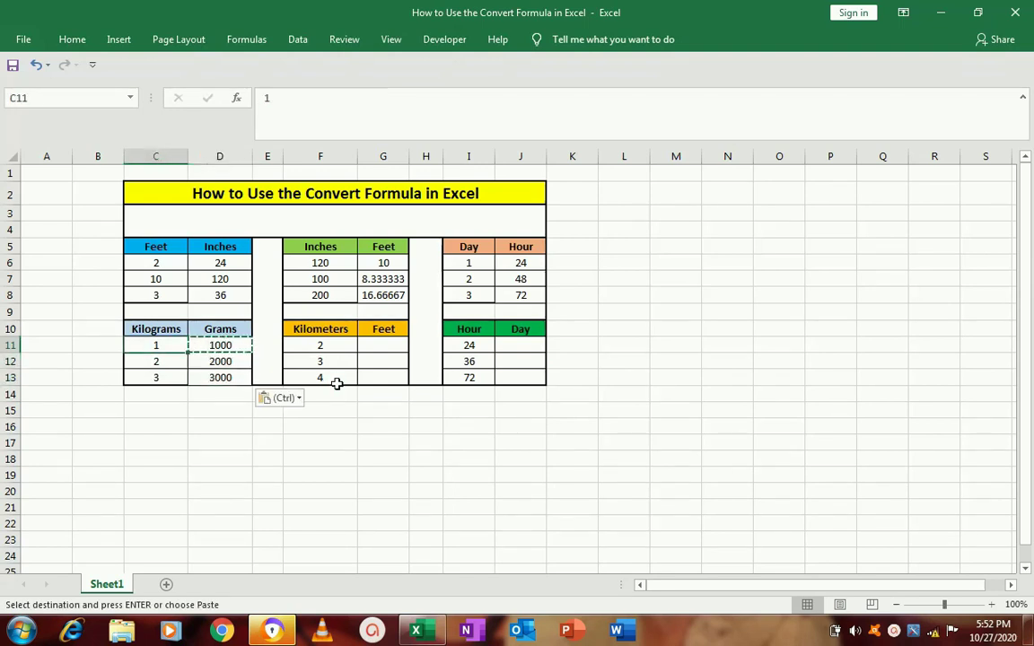
pyautogui.press('Right')
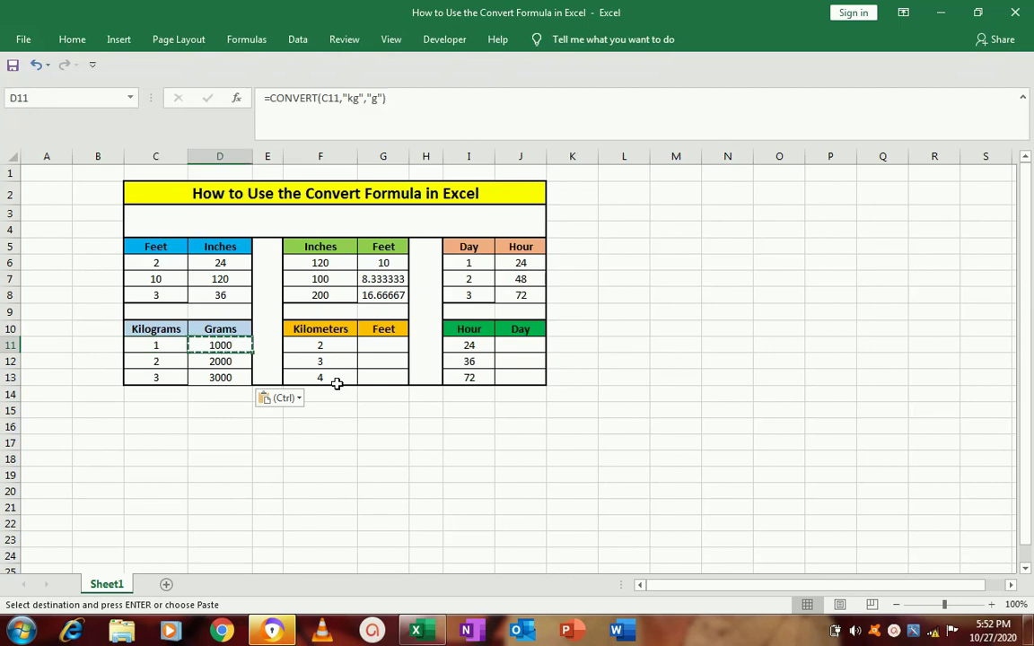
pyautogui.press('Left')
pyautogui.press('Right')
pyautogui.press('Down')
pyautogui.press('Up')
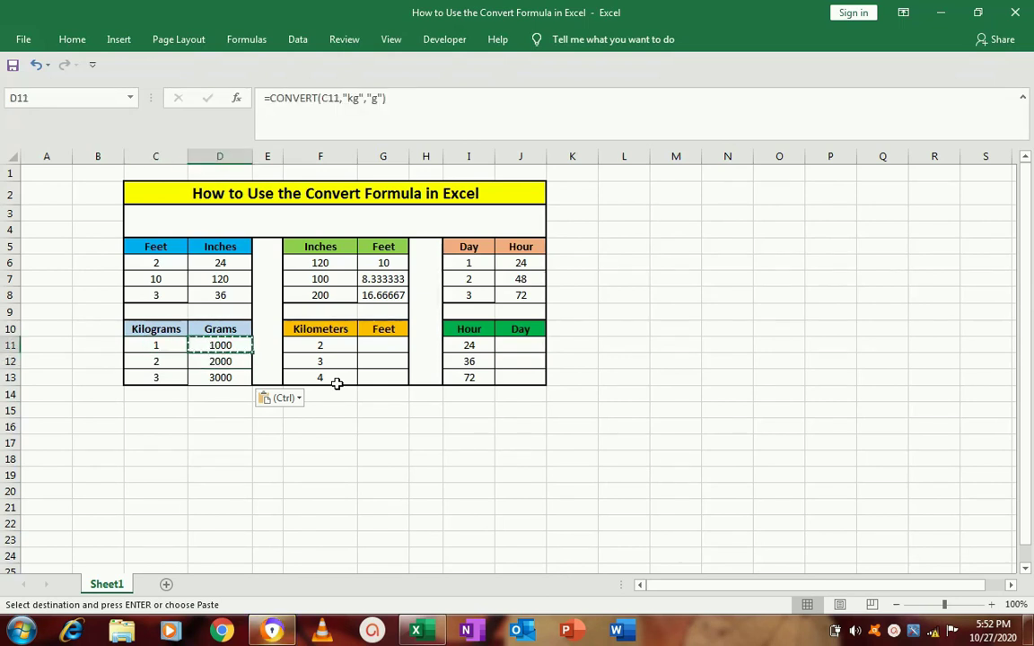
pyautogui.press('Escape')
pyautogui.press('Right')
pyautogui.press('Right')
pyautogui.press('Right')
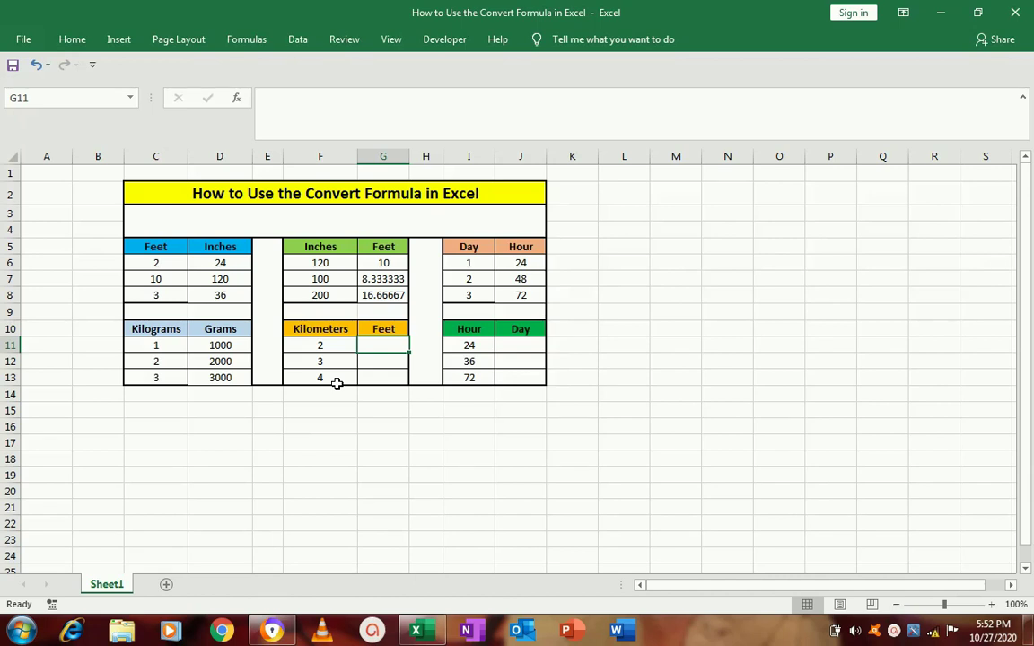
# Step: Enter =CONVERT(F11,"km","ft") in G11, giving 6561.68 feet
pyautogui.write('=con')
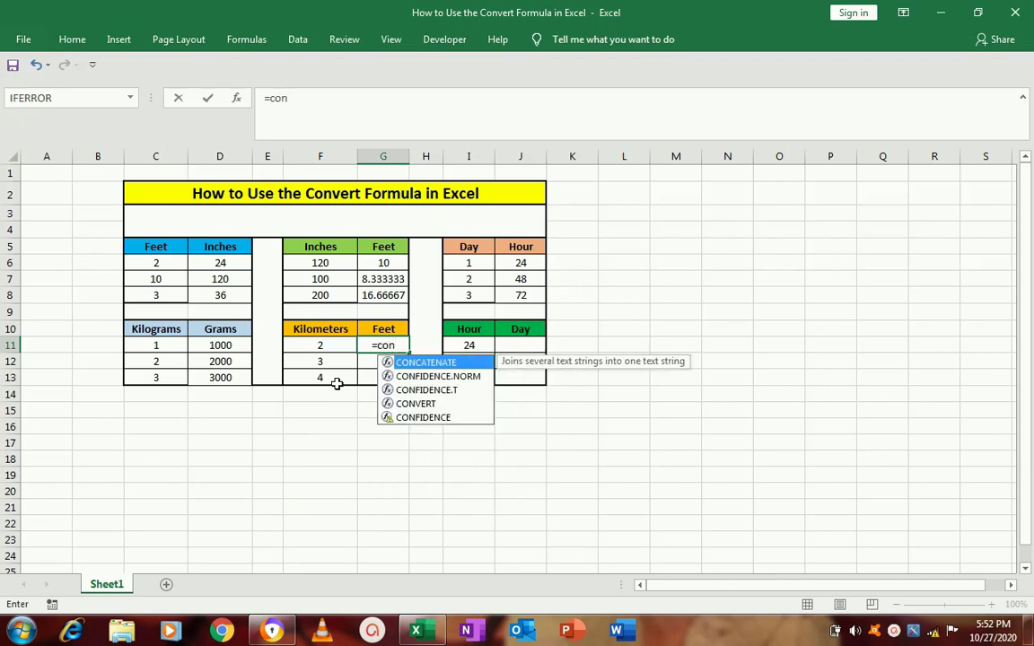
pyautogui.press('Down')
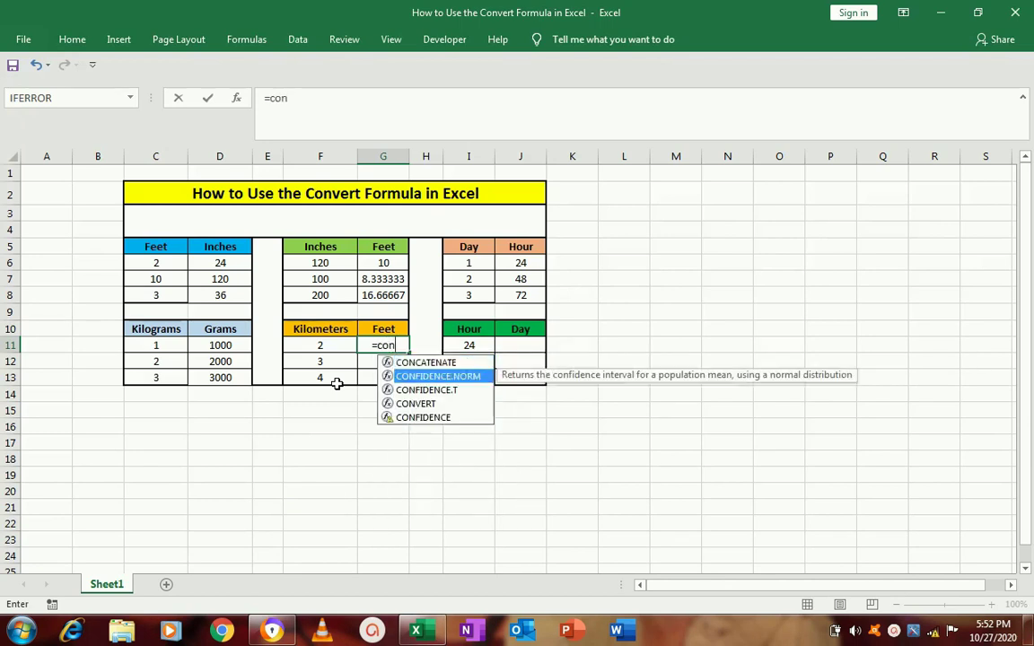
pyautogui.press('Down')
pyautogui.press('Down')
pyautogui.press('Tab')
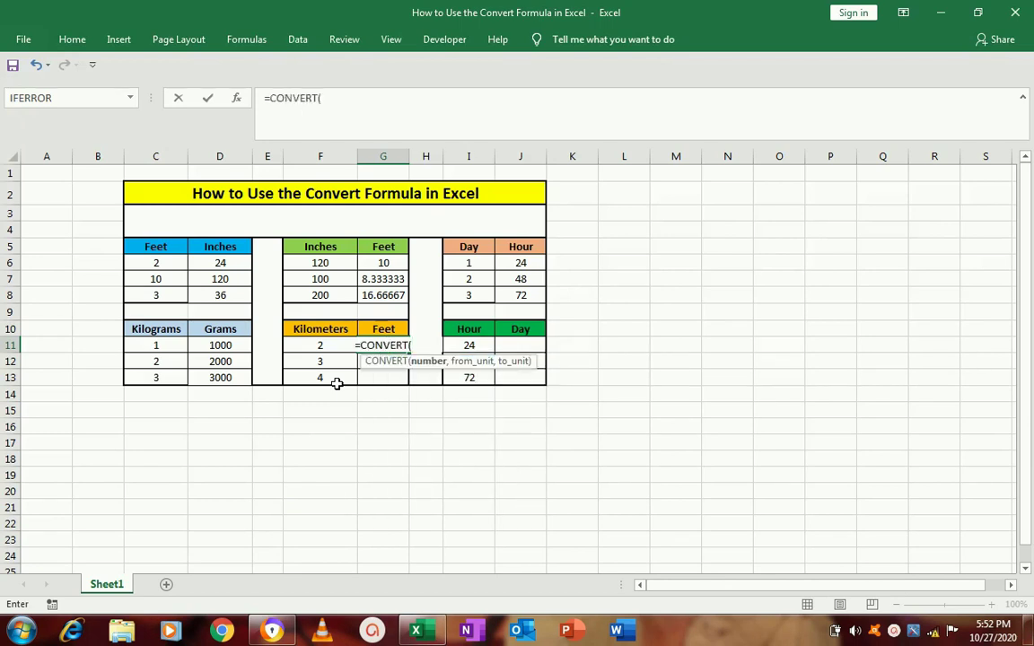
pyautogui.press('Left')
pyautogui.write(',')
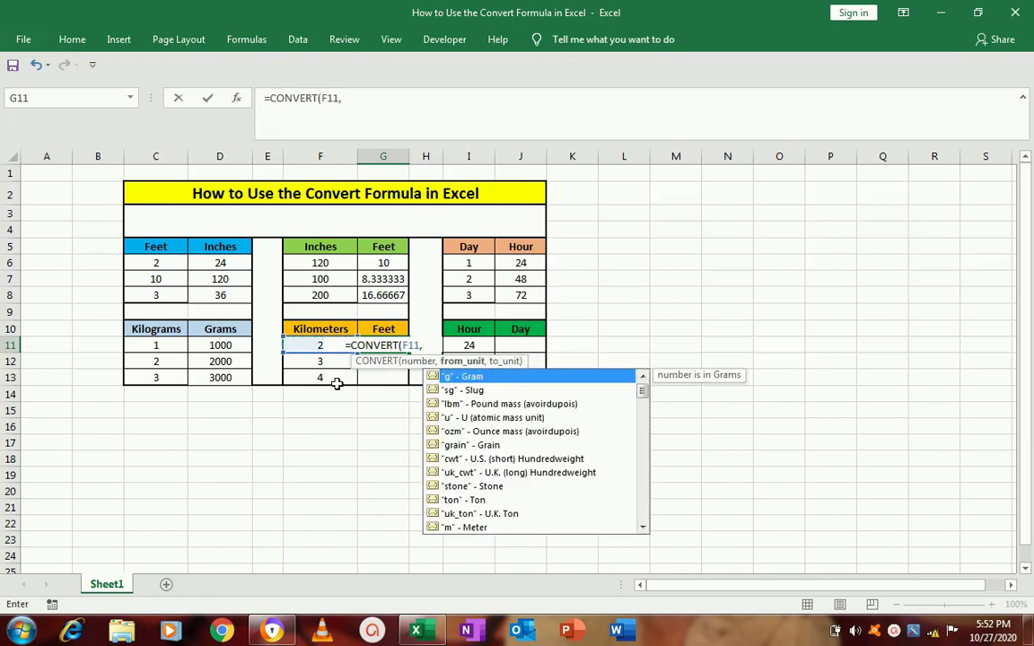
pyautogui.write('"')
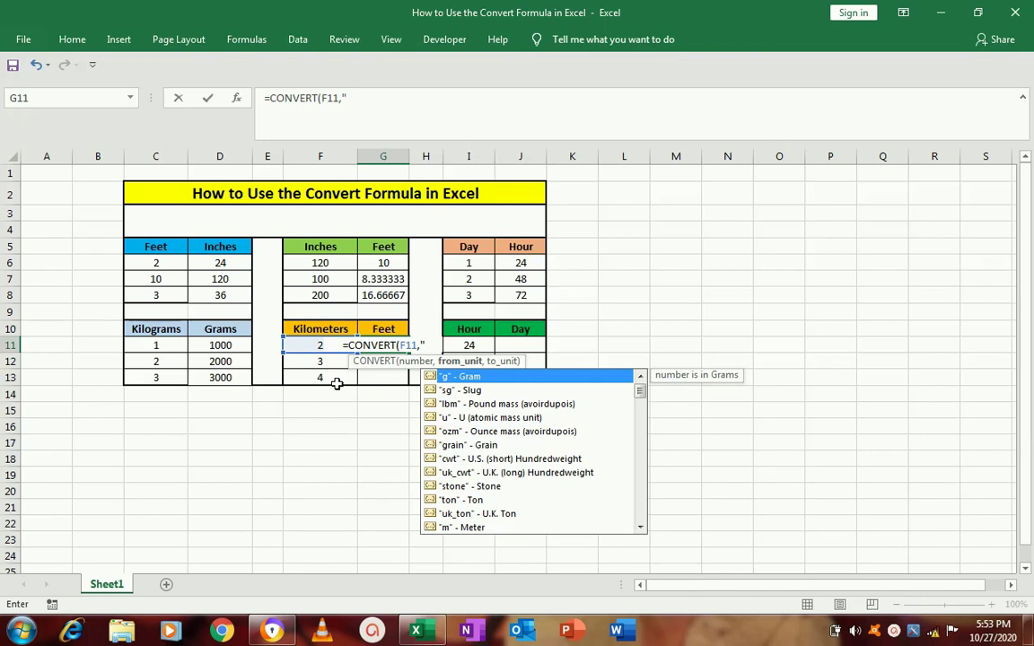
pyautogui.write('km"')
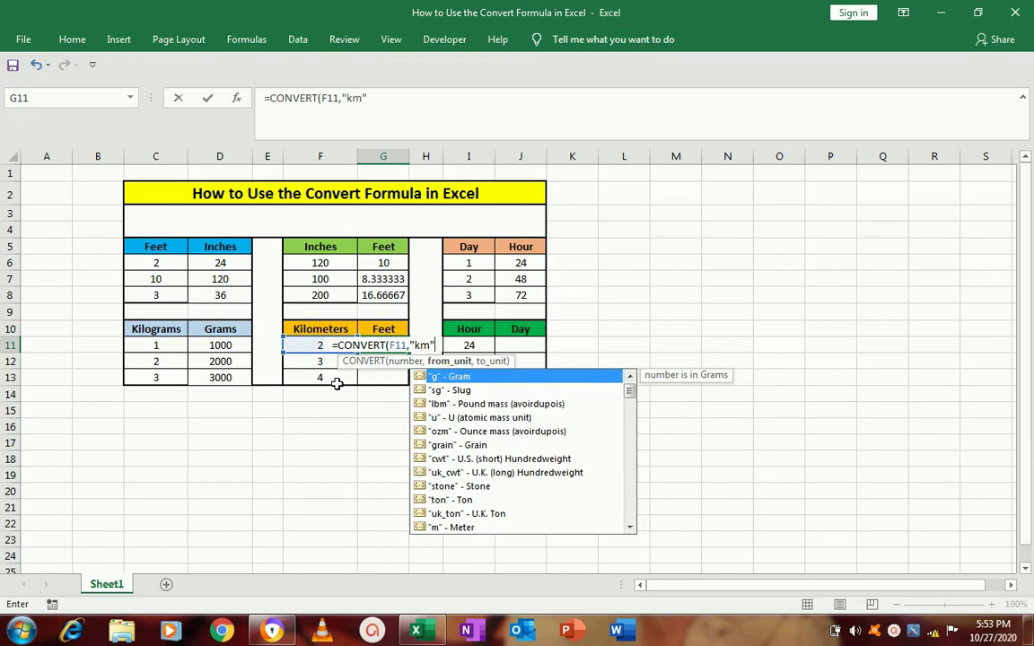
pyautogui.write(',"')
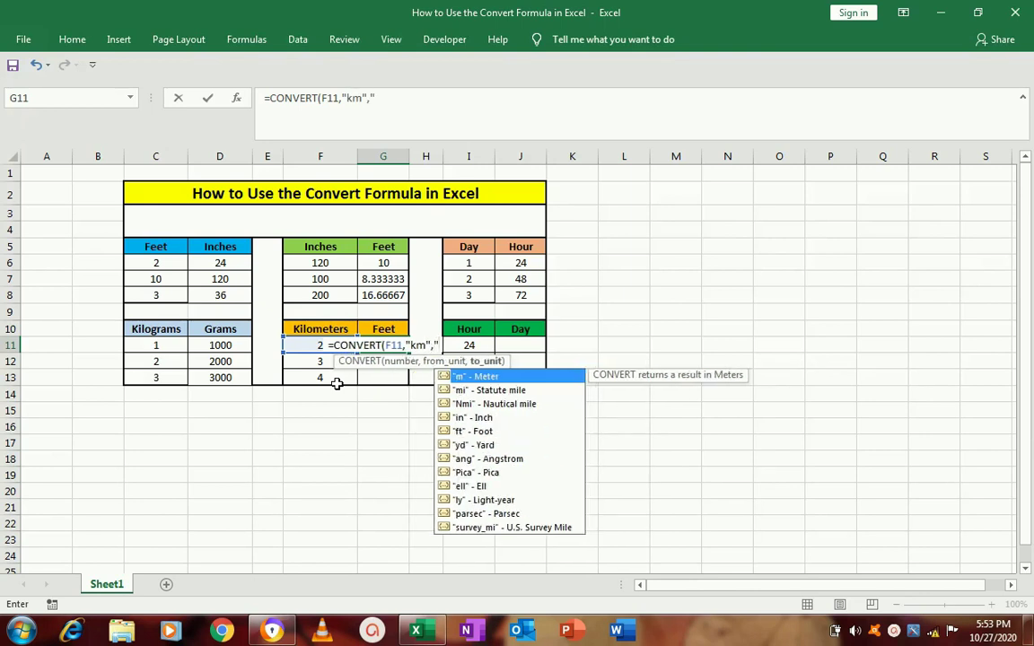
pyautogui.write('ft')
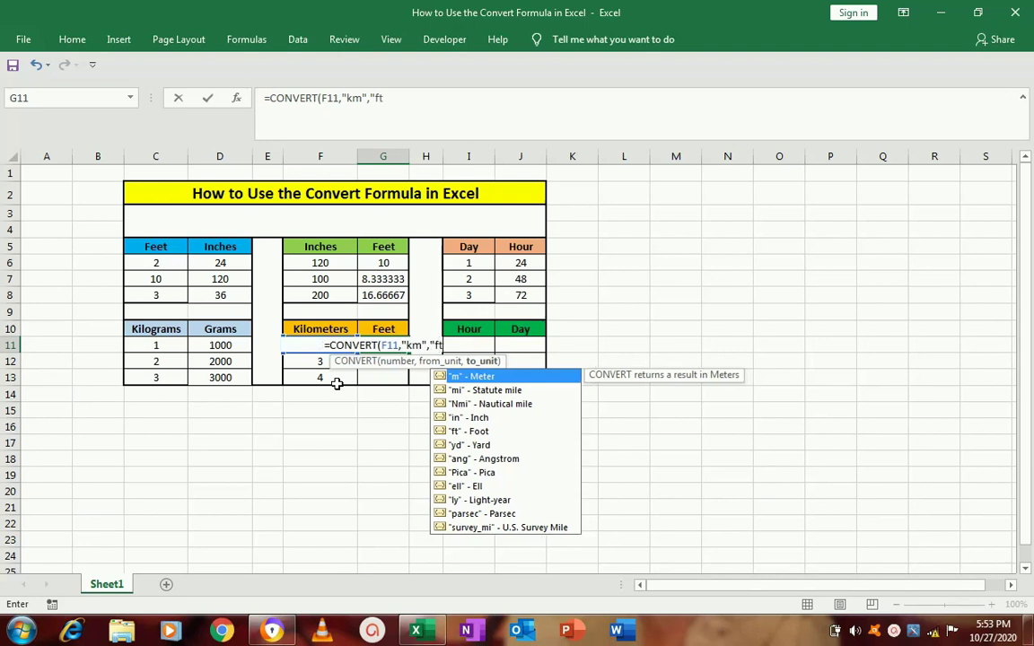
pyautogui.write('")')
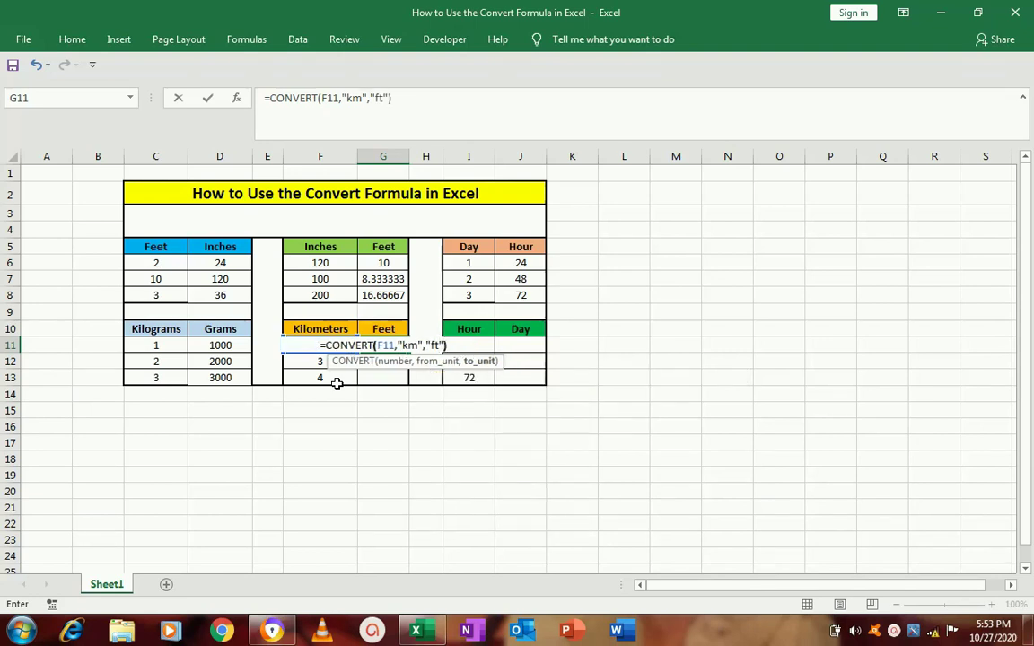
pyautogui.hotkey('ctrl', 'Return')
# Step: Copy the km-to-feet formula into G12:G13, giving 9842.52 and 13123.36
pyautogui.hotkey('ctrl', 'c')
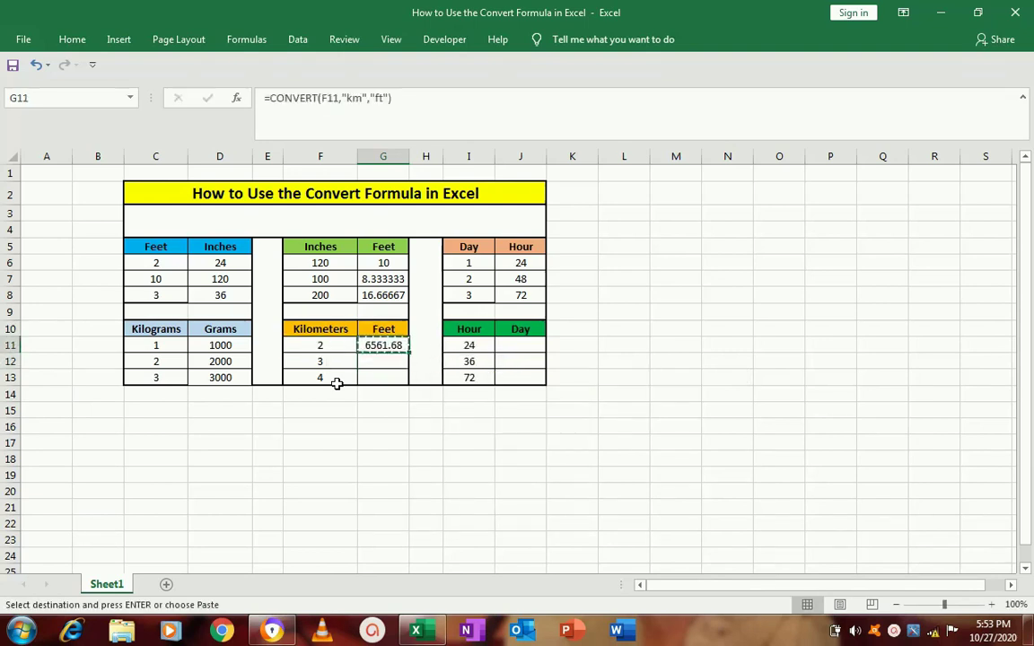
pyautogui.press('Down')
pyautogui.hotkey('shift', 'Down')
pyautogui.hotkey('ctrl', 'v')
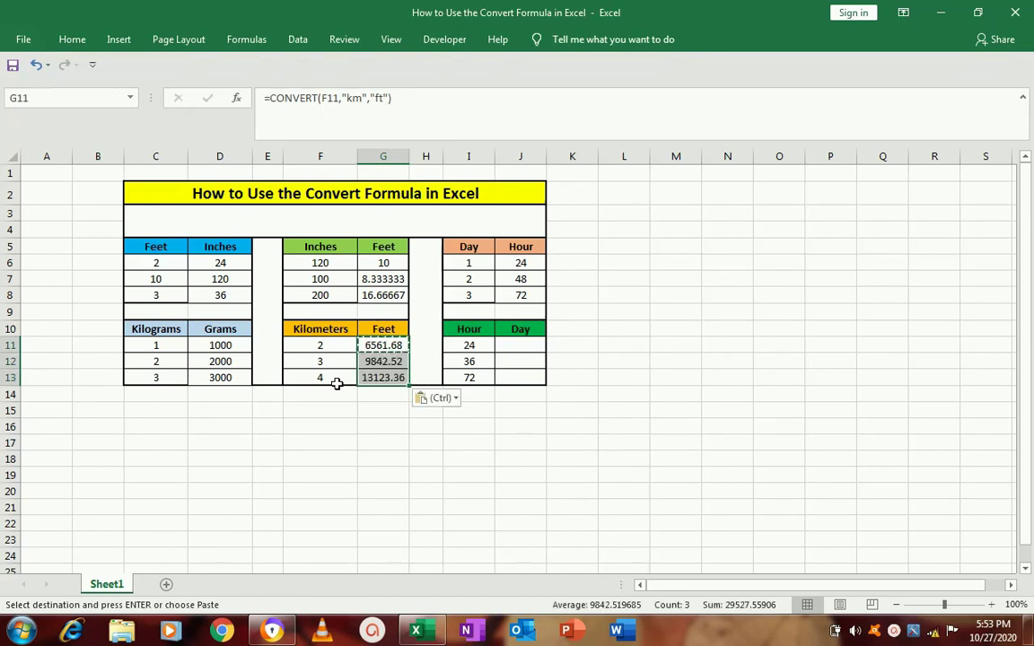
pyautogui.press('Escape')
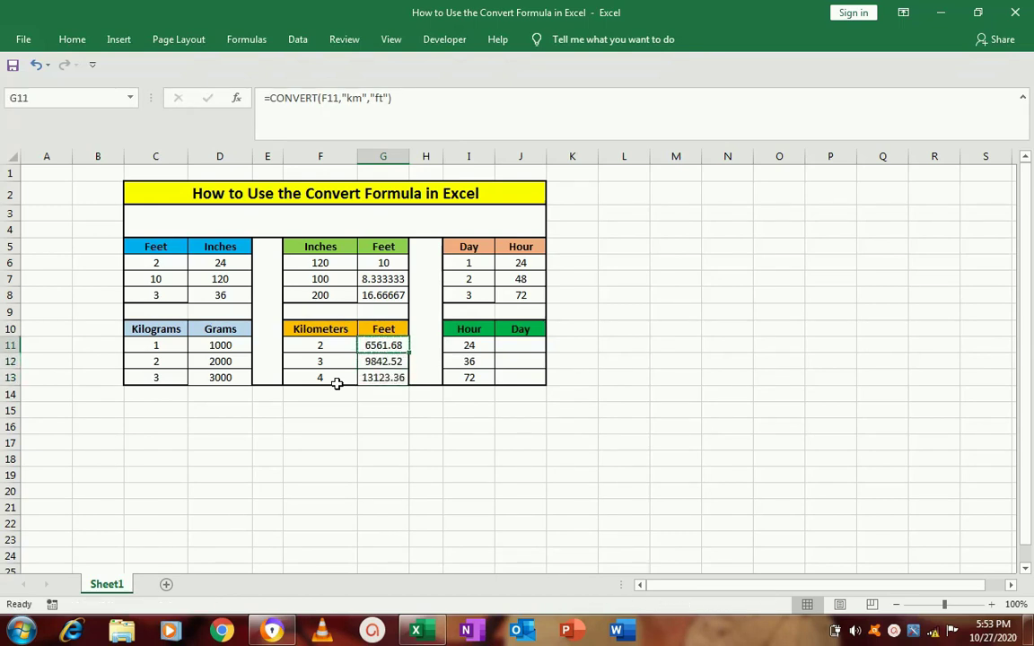
pyautogui.press('Left')
# Step: Enter =CONVERT(I11,"hr","day") in J11 to convert 24 hours to 1 day
pyautogui.press('Right')
pyautogui.press('Right')
pyautogui.press('Right')
pyautogui.press('Right')
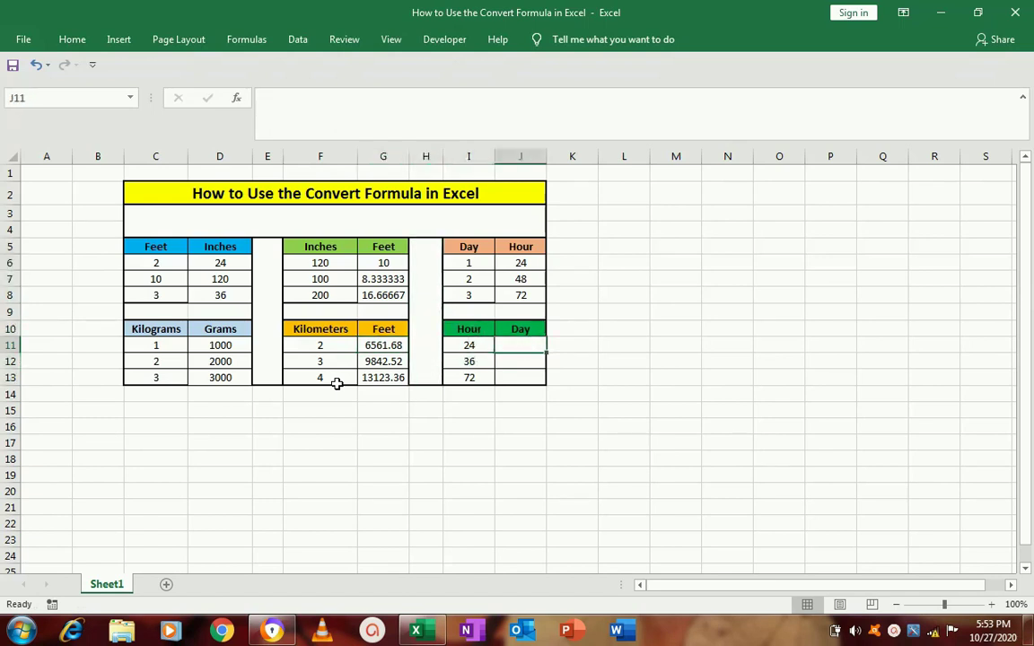
pyautogui.press('Up')
pyautogui.press('Up')
pyautogui.press('Up')
pyautogui.press('Up')
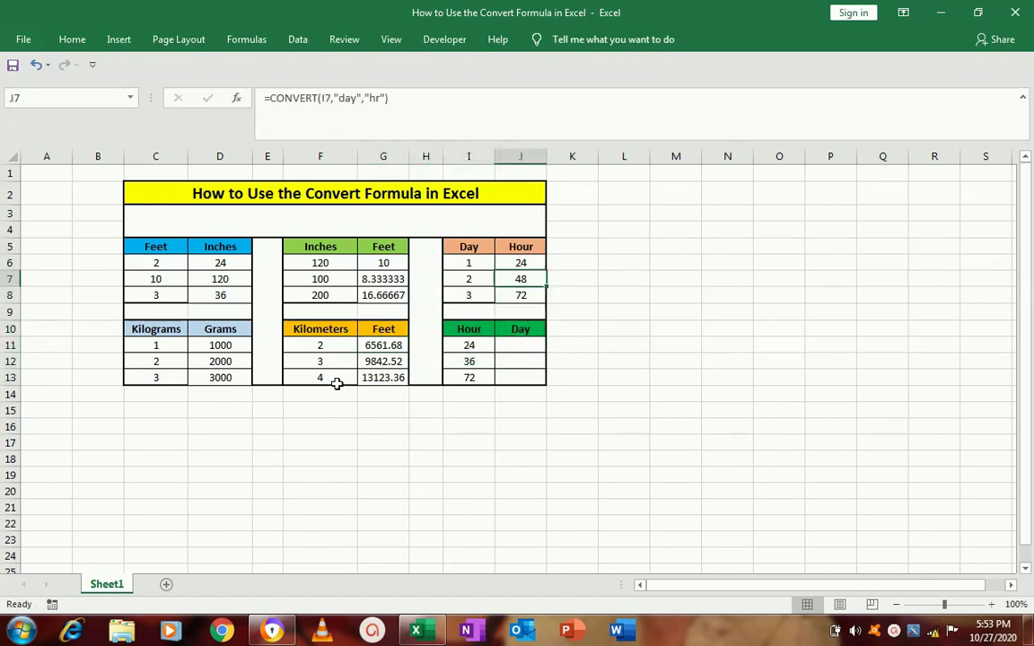
pyautogui.press('Up')
pyautogui.press('Down')
pyautogui.press('Down')
pyautogui.press('Down')
pyautogui.press('Down')
pyautogui.press('Down')
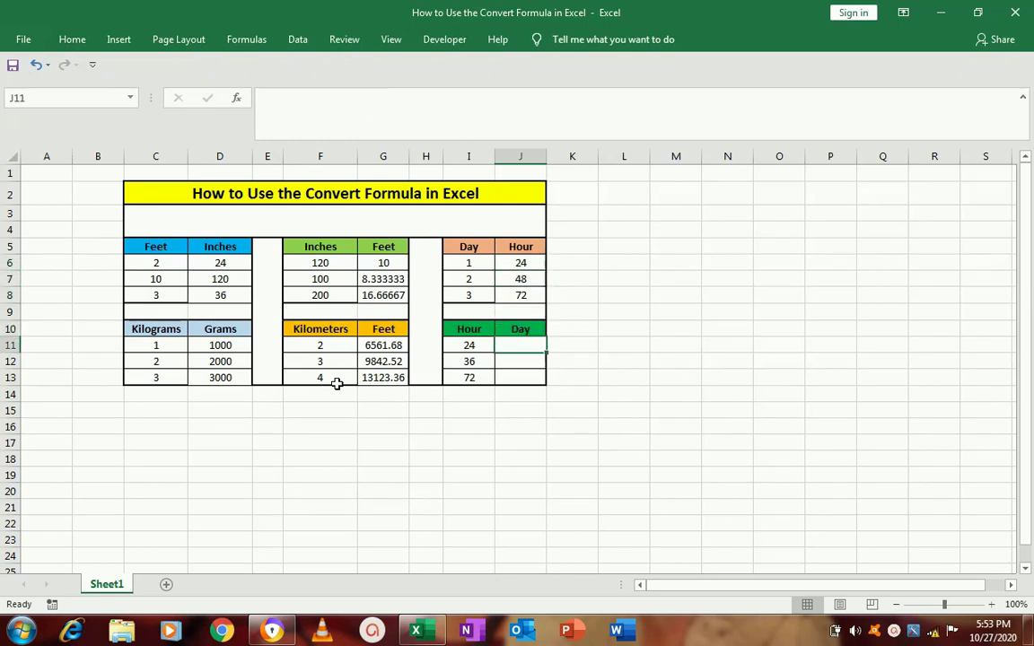
pyautogui.press('Left')
pyautogui.press('Right')
pyautogui.write('=c')
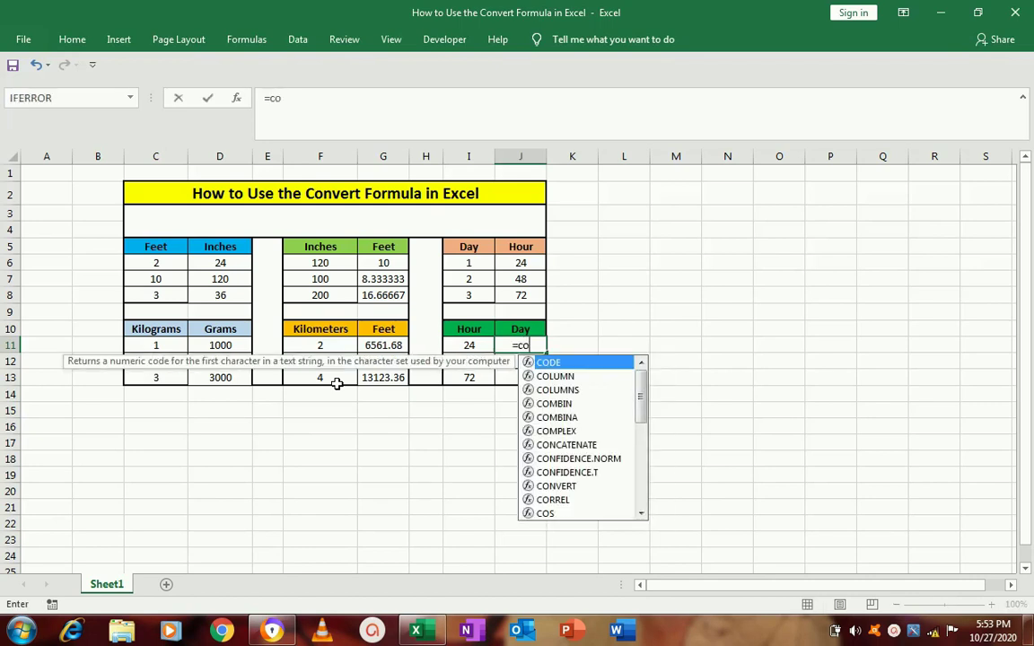
pyautogui.write('on')
pyautogui.press('Down')
pyautogui.press('Down')
pyautogui.press('Down')
pyautogui.press('Tab')
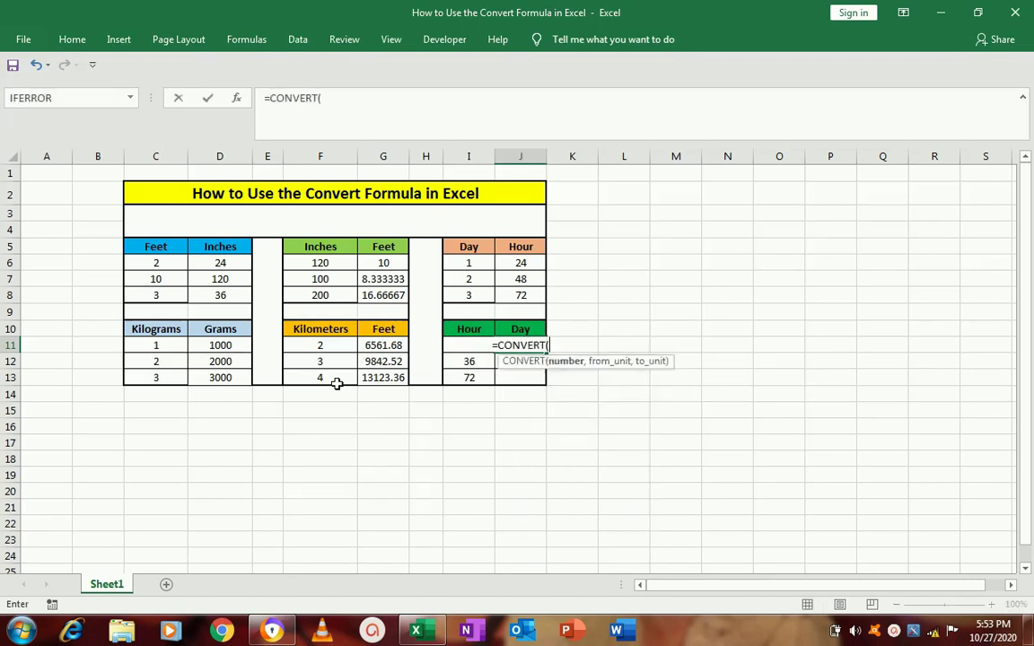
pyautogui.press('Left')
pyautogui.write(',')
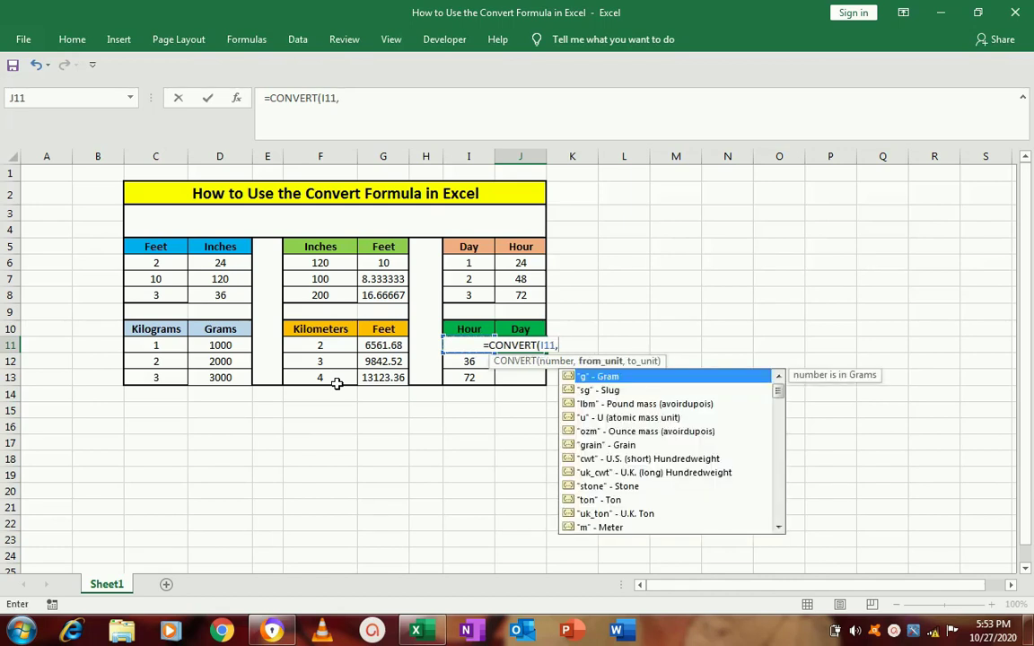
pyautogui.write('"h')
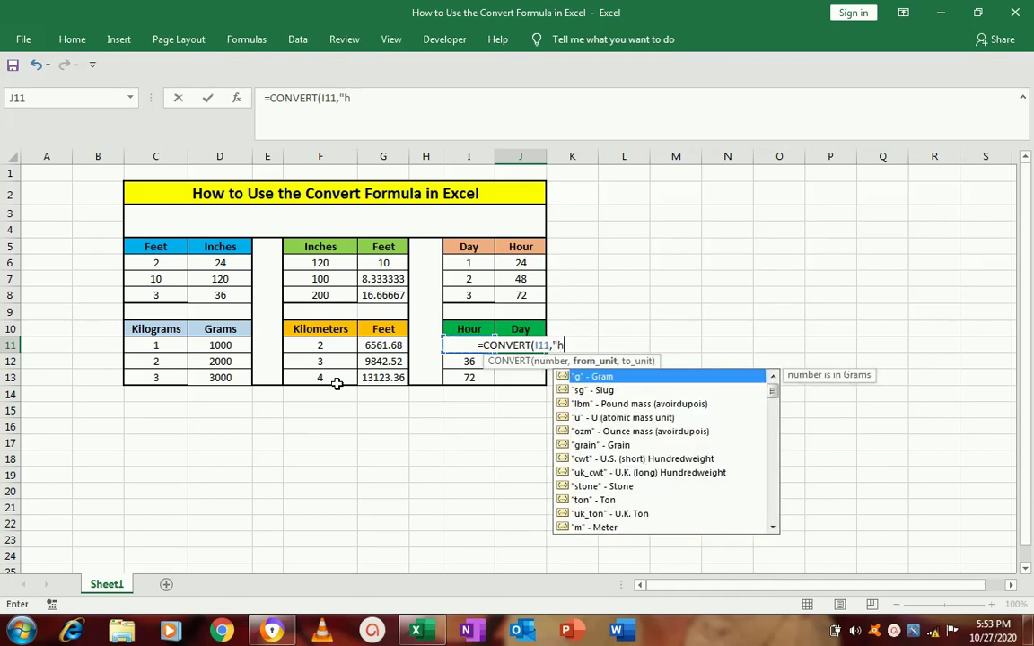
pyautogui.write('r"')
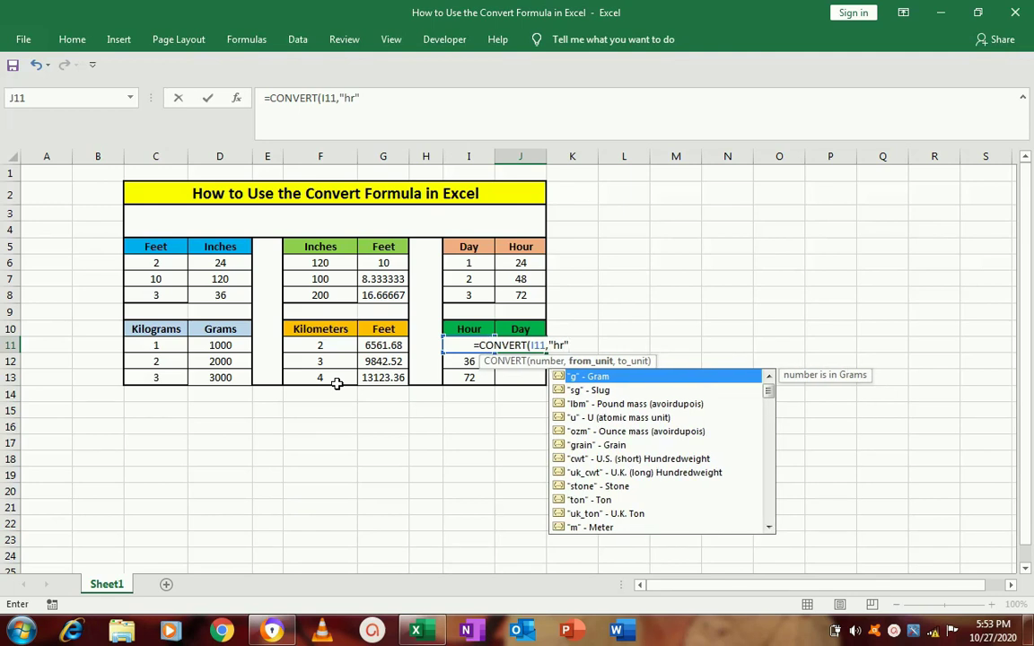
pyautogui.write(',"')
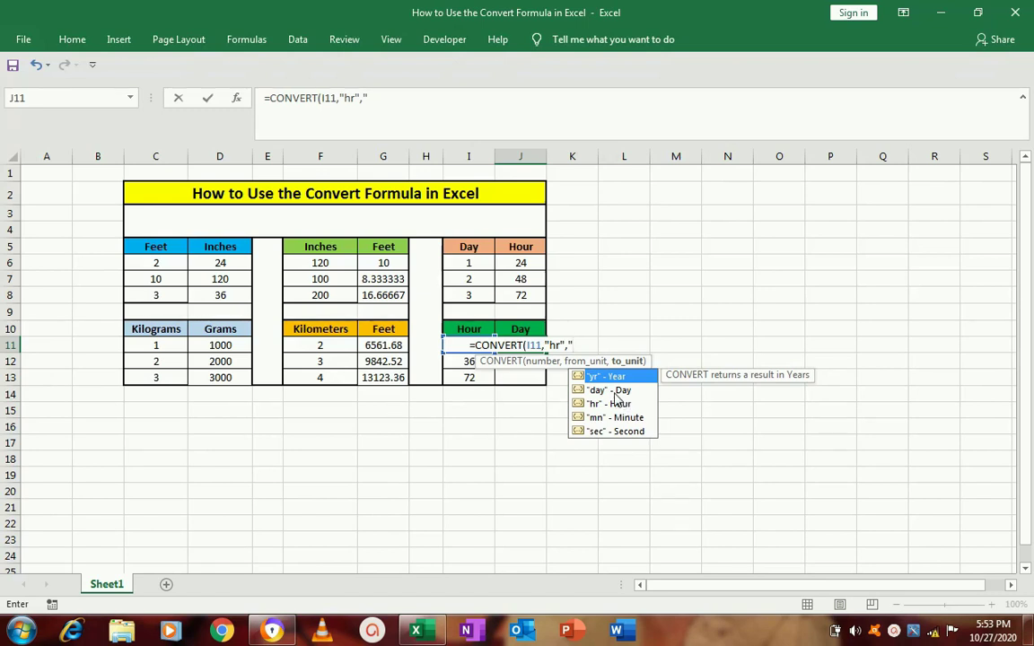
pyautogui.write('day')
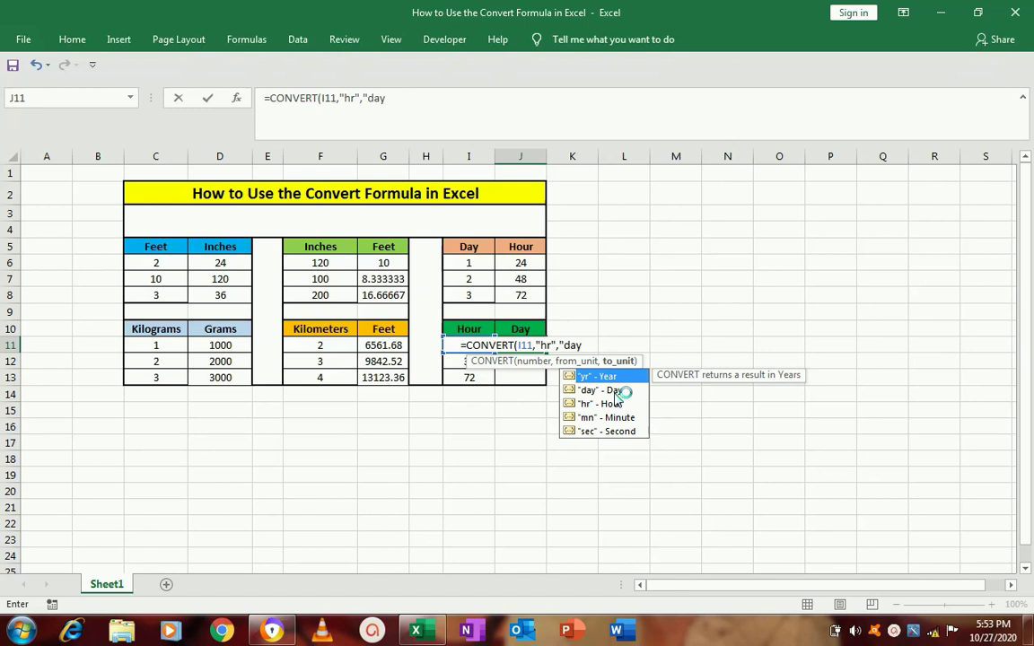
pyautogui.write('")')
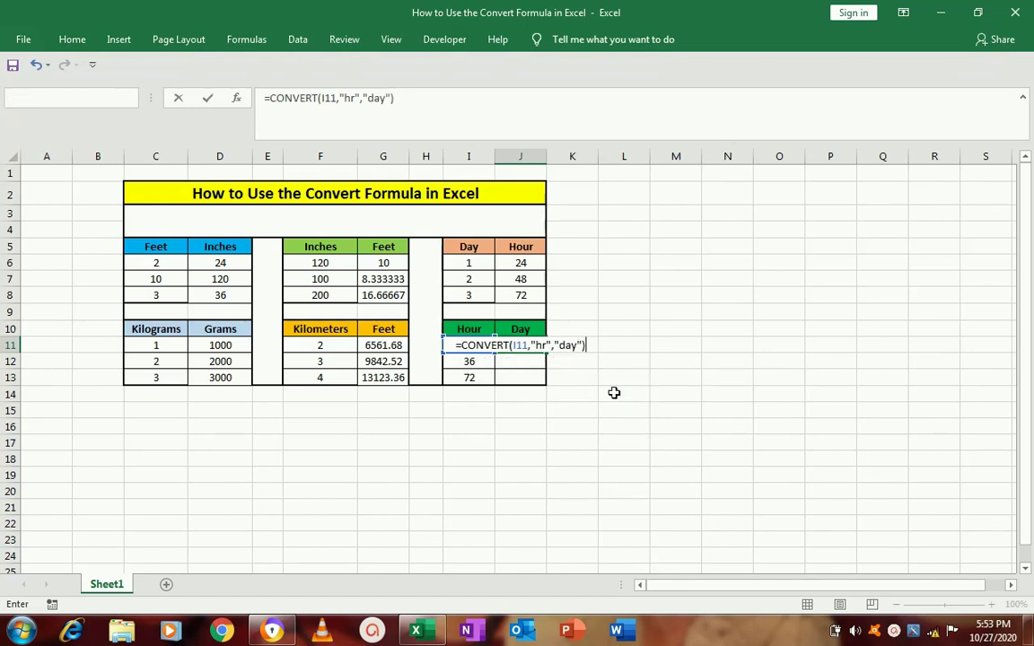
pyautogui.press('Return')
# Step: Copy the hours-to-days formula into J12:J13, giving 1.5 and 3
pyautogui.press('Up')
pyautogui.hotkey('ctrl', 'c')
pyautogui.hotkey('shift', 'Down')
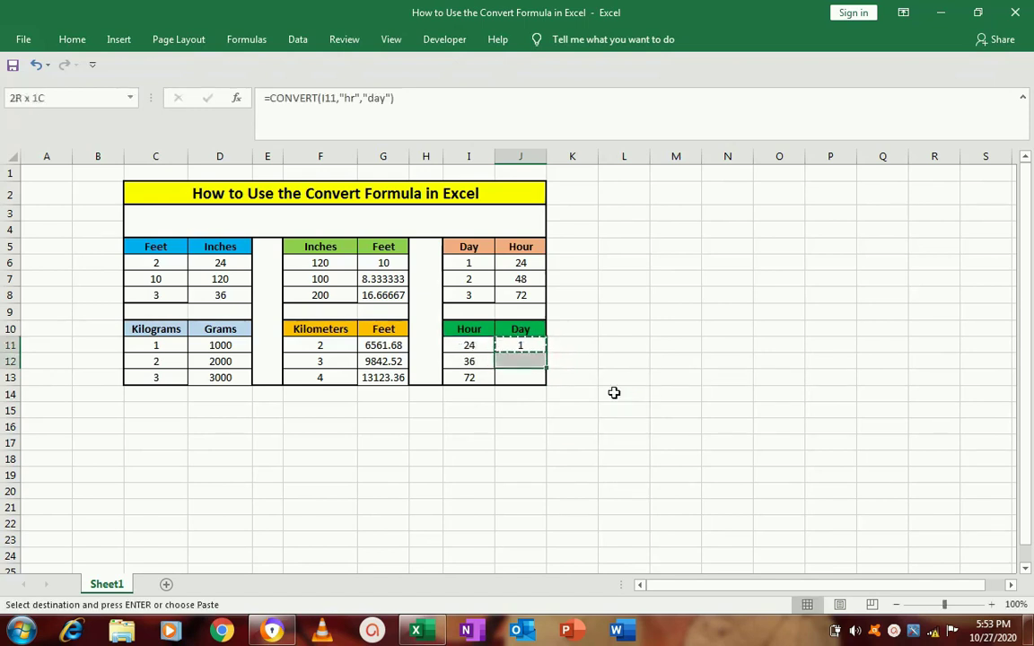
pyautogui.press('Down')
pyautogui.hotkey('shift', 'Down')
pyautogui.hotkey('ctrl', 'v')
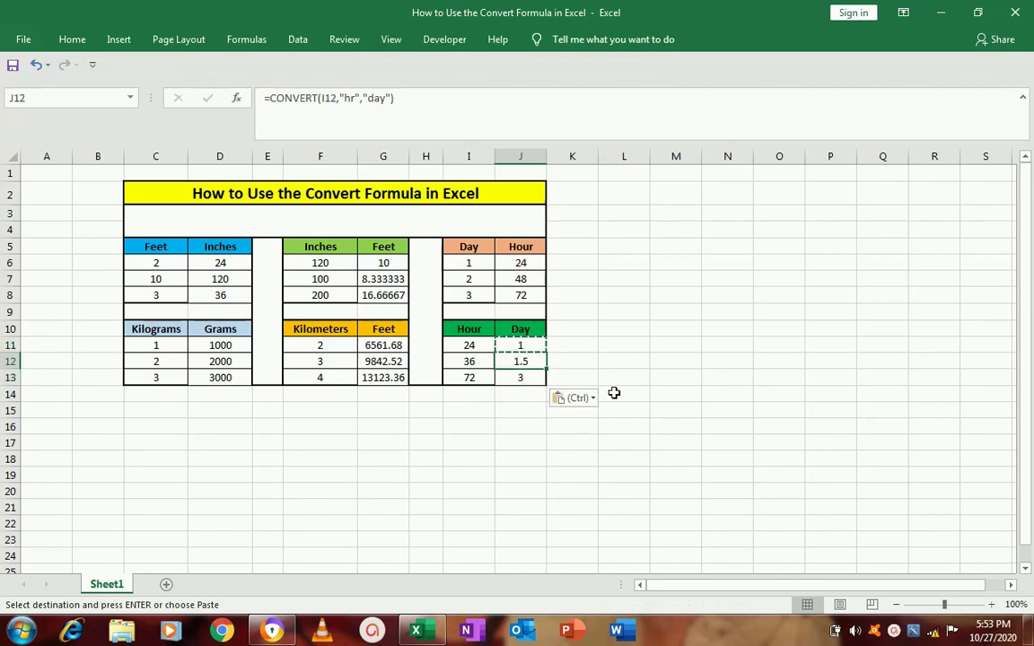
pyautogui.press('Up')
pyautogui.press('Escape')
# Step: Inspect the first two Day formulas beside hour values 24 and 36
pyautogui.press('Left')
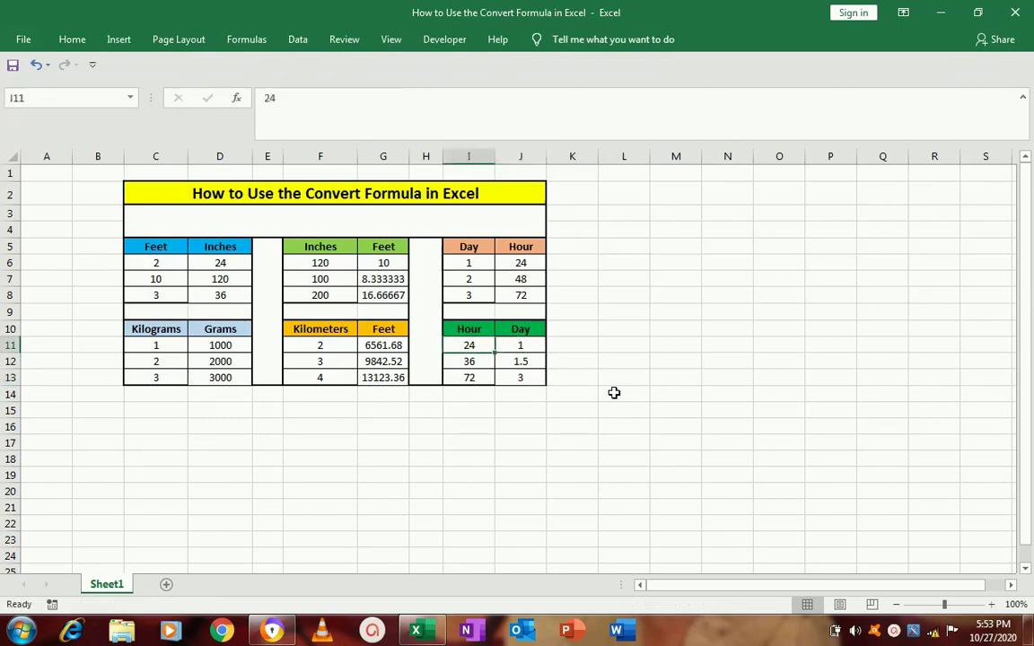
pyautogui.press('Right')
pyautogui.press('Left')
pyautogui.press('Right')
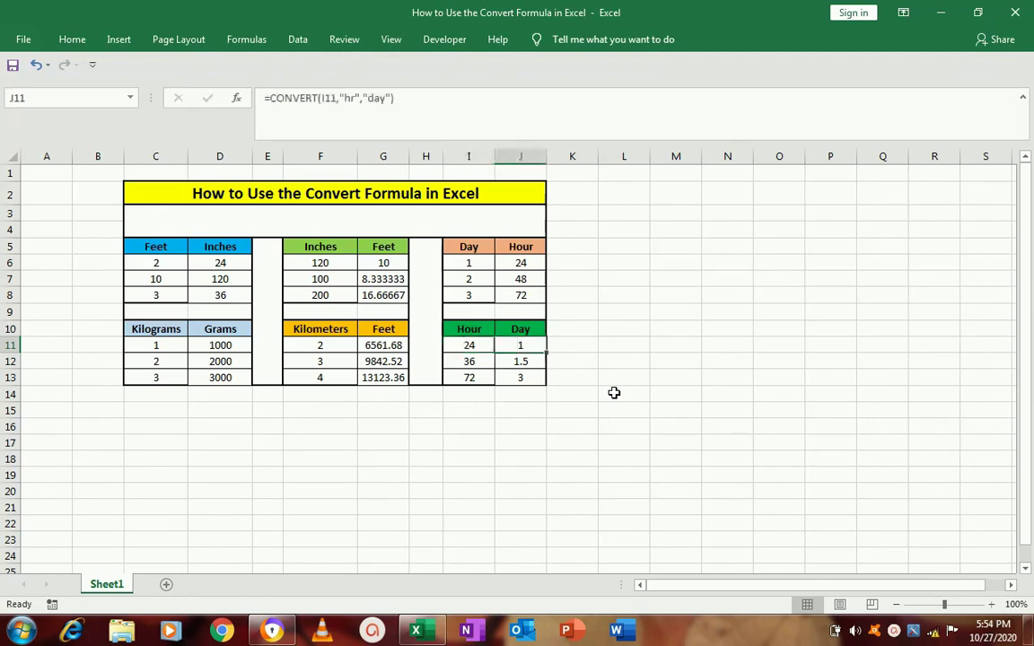
pyautogui.press('Down')
pyautogui.press('Left')
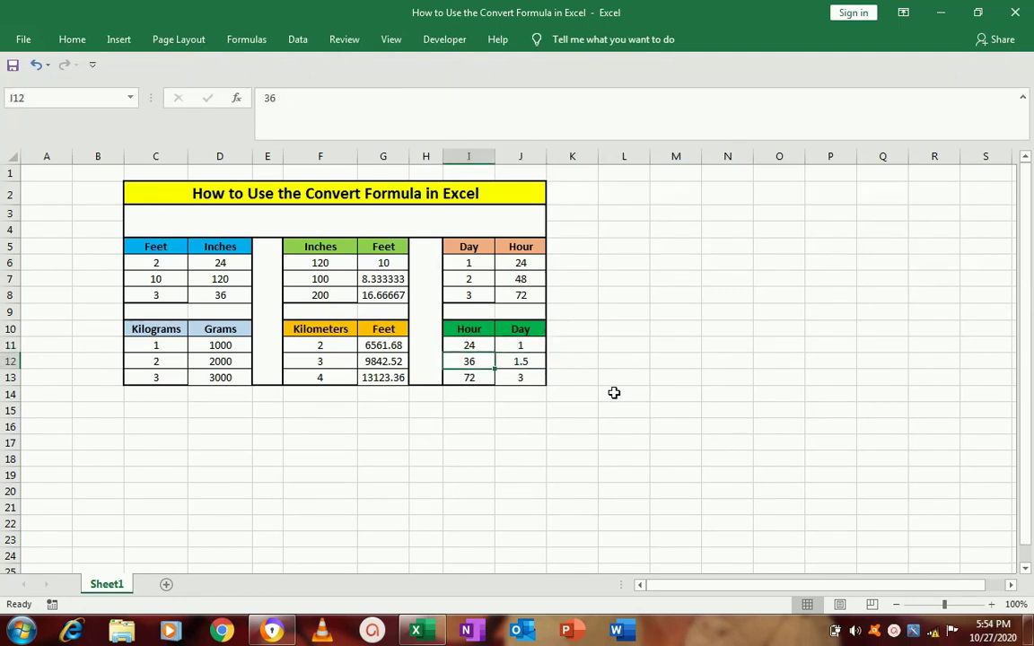
pyautogui.press('Right')
pyautogui.press('Left')
# Step: Change the second hour value from 36 to 48 so its Day result becomes 2
pyautogui.write('48')
pyautogui.hotkey('ctrl', 'Return')
pyautogui.press('Right')
pyautogui.press('Left')
pyautogui.press('Down')
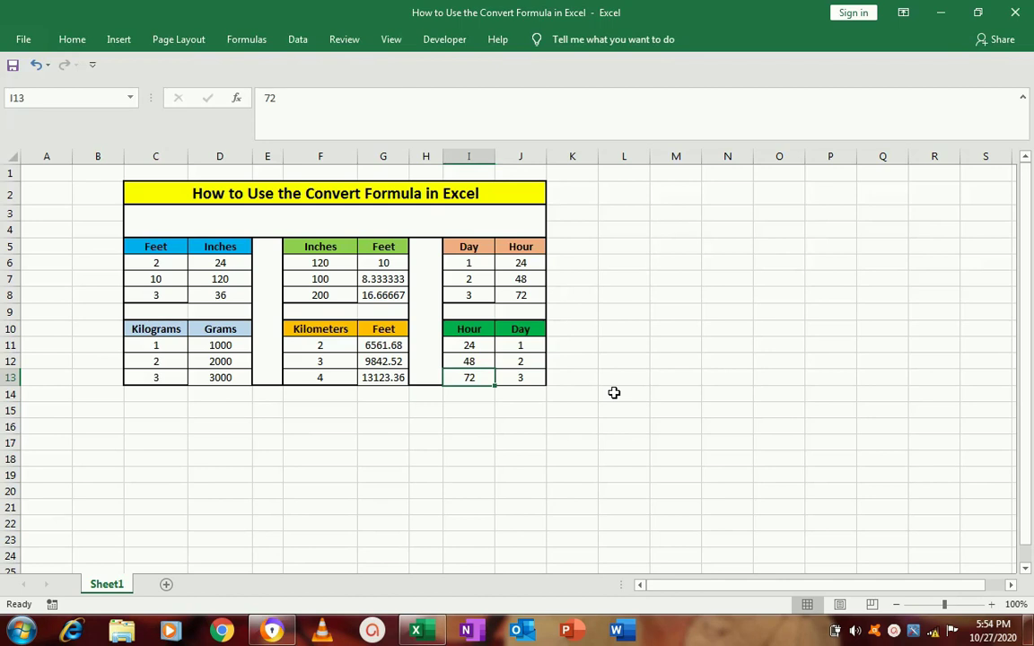
pyautogui.press('Right')
# Step: Review the first Day formula in edit mode, leaving it unchanged
pyautogui.press('Up')
pyautogui.press('Up')
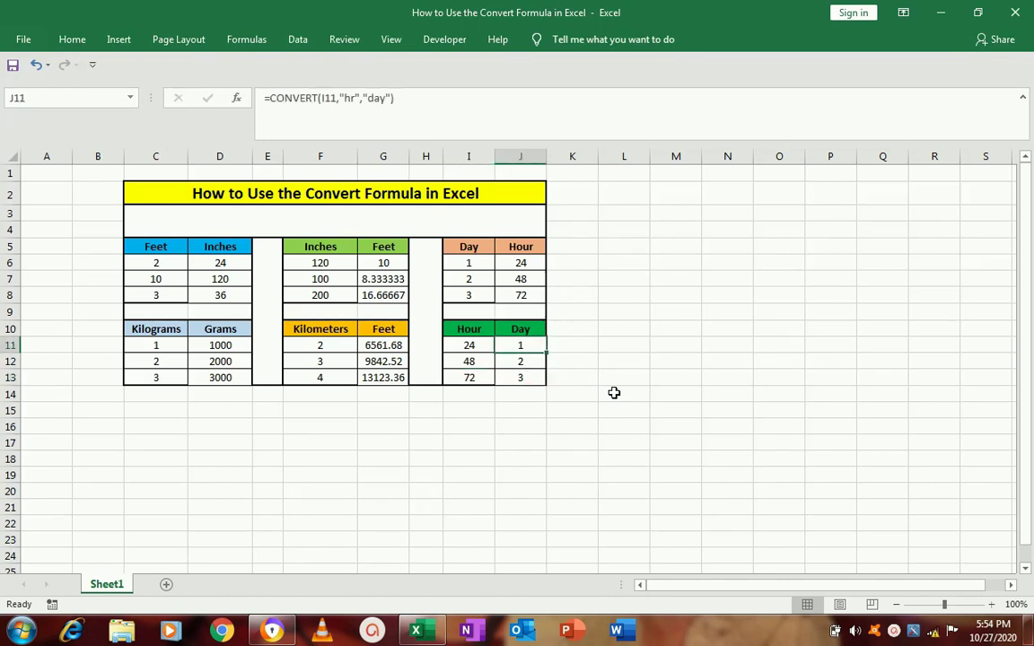
pyautogui.press('F2')
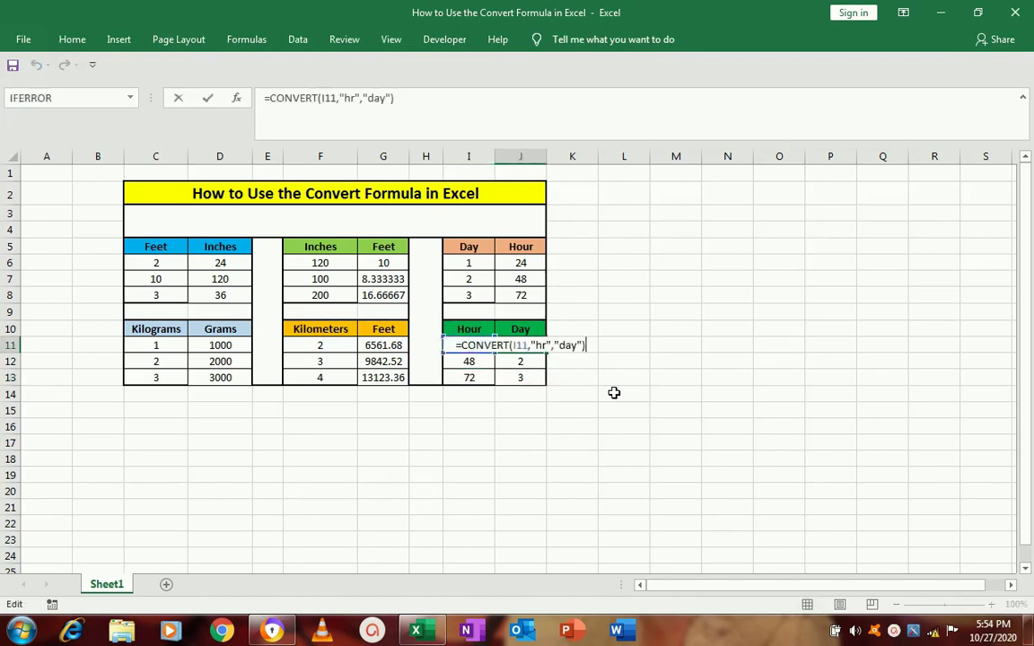
pyautogui.press('Escape')
pyautogui.press('Down')
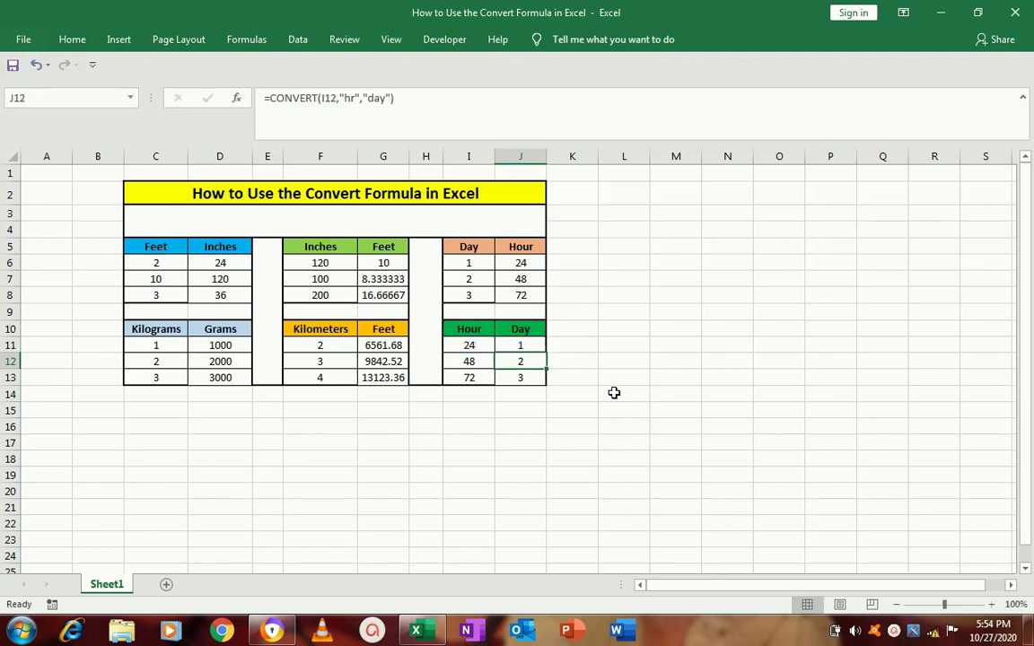
pyautogui.press('Up')
pyautogui.press('Up')
pyautogui.press('Up')
pyautogui.press('Up')
pyautogui.press('Up')
pyautogui.press('Up')
pyautogui.press('Up')
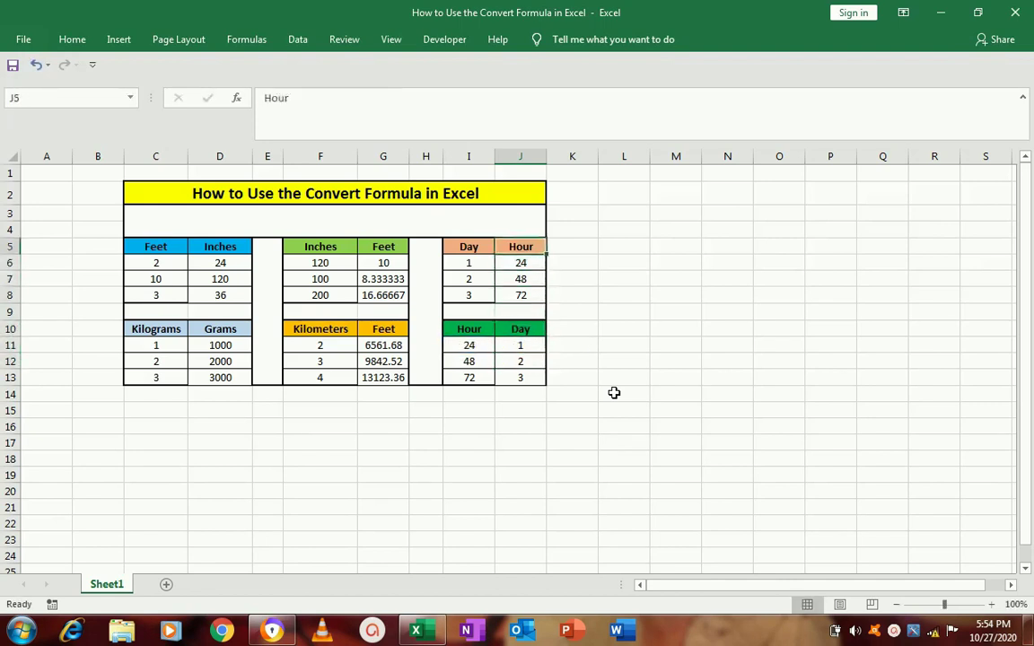
pyautogui.press('Left')
pyautogui.press('Left')
pyautogui.press('Left')
pyautogui.press('Left')
pyautogui.press('Left')
pyautogui.press('Left')
pyautogui.press('Left')
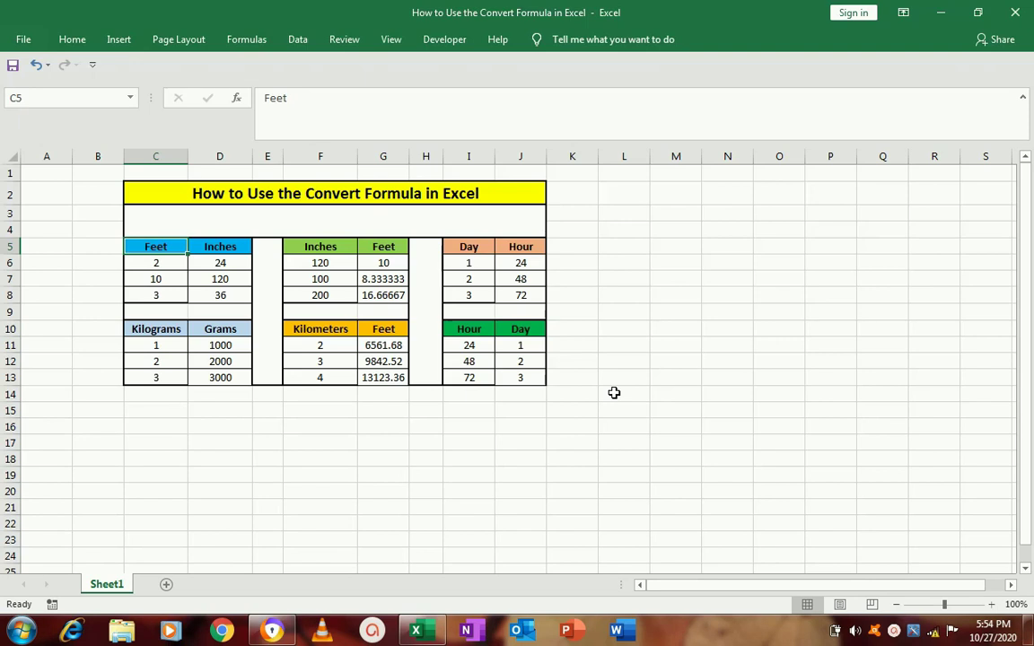
pyautogui.click(521, 350)
pyautogui.click(574, 354)
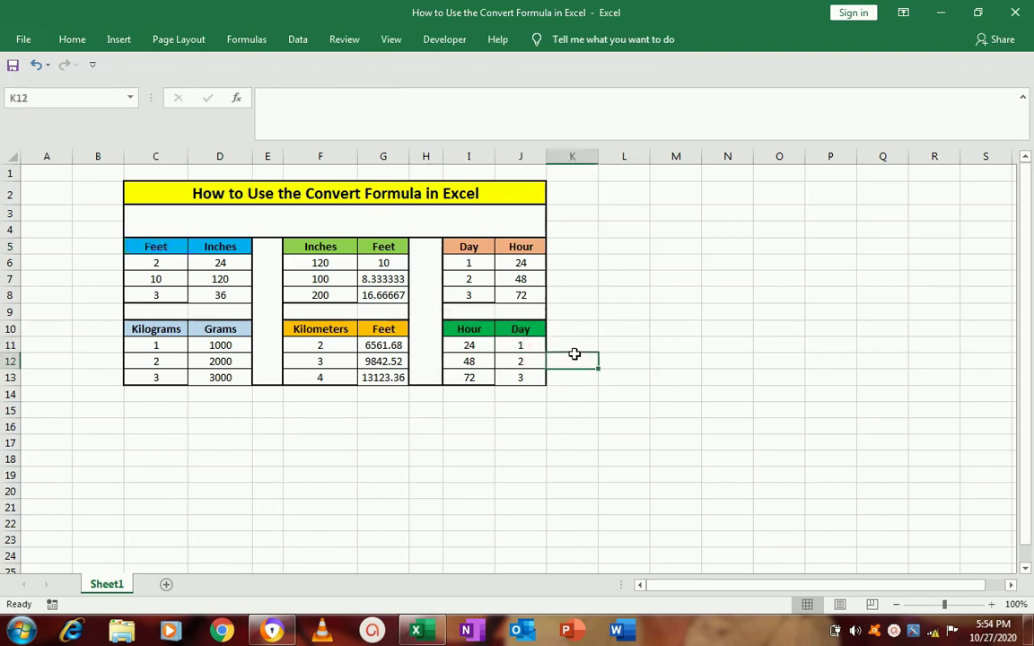
pyautogui.write('=con')
pyautogui.press('Down')
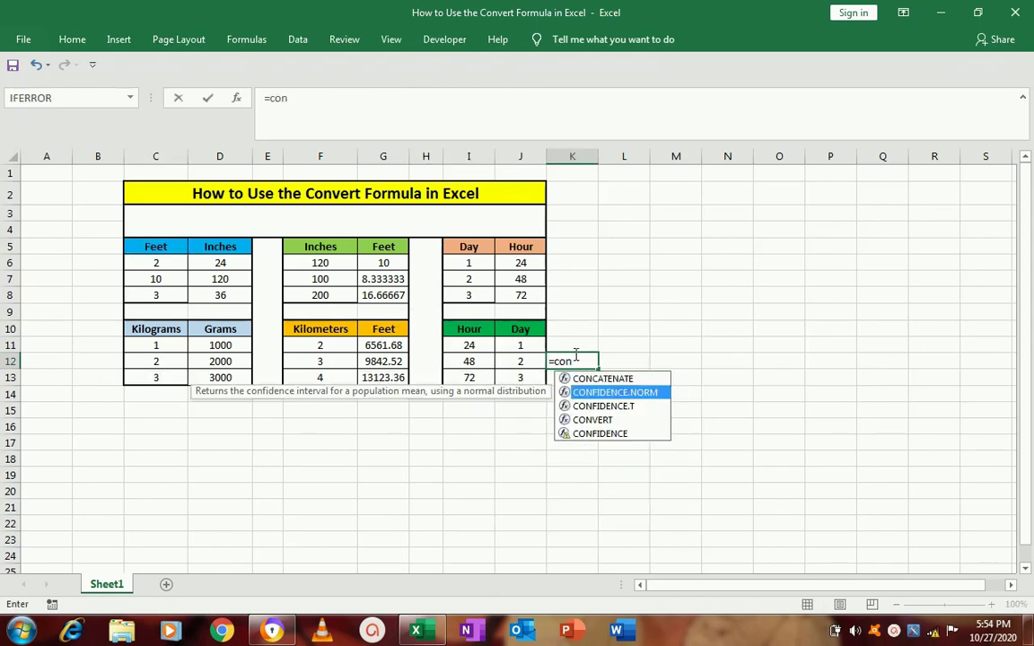
pyautogui.press('Down')
pyautogui.press('Down')
pyautogui.press('Tab')
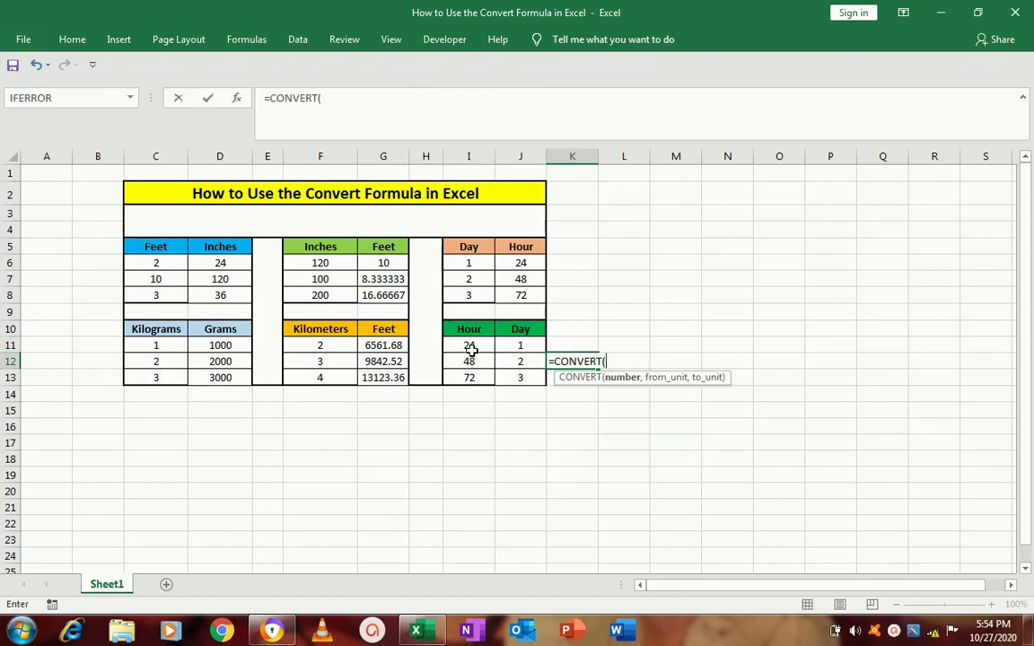
pyautogui.click(468, 348)
pyautogui.write(',')
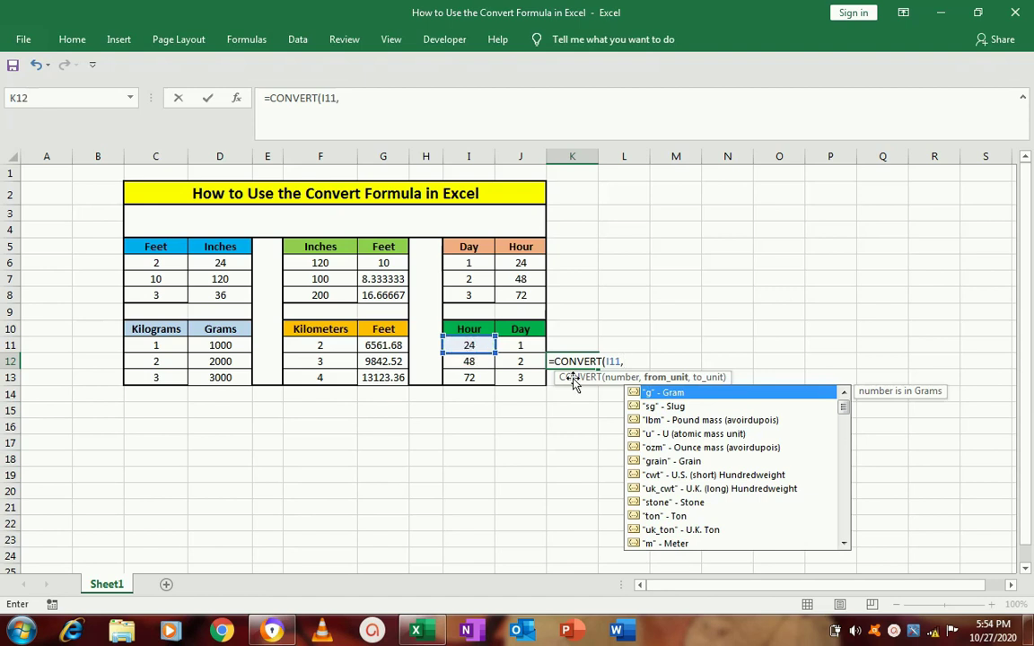
pyautogui.moveTo(847, 413); pyautogui.dragTo(843, 544)
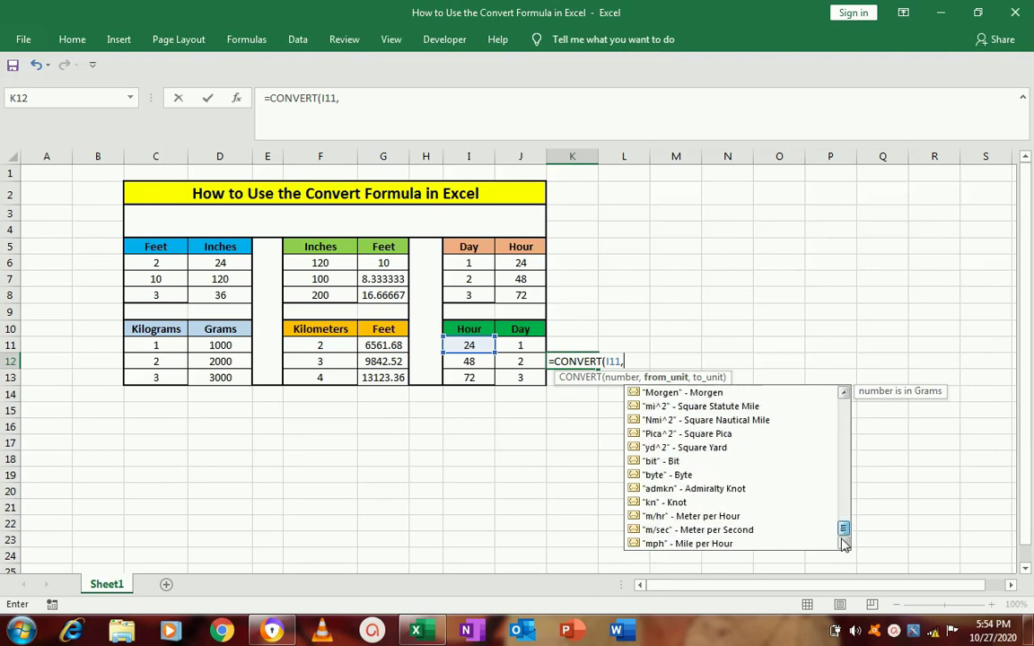
pyautogui.press('Escape')
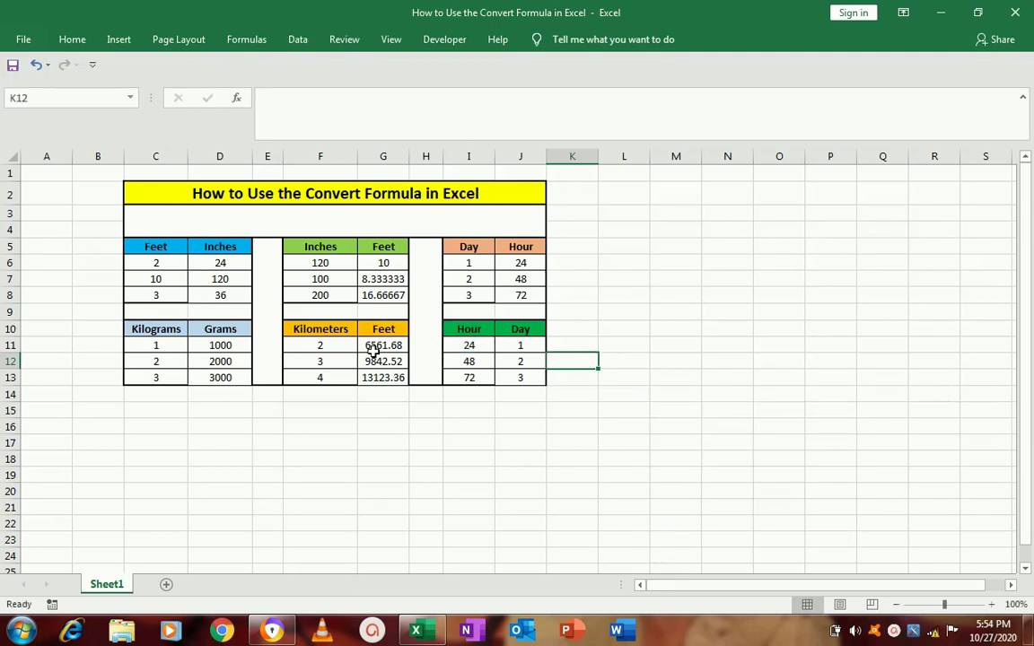
pyautogui.click(167, 262)
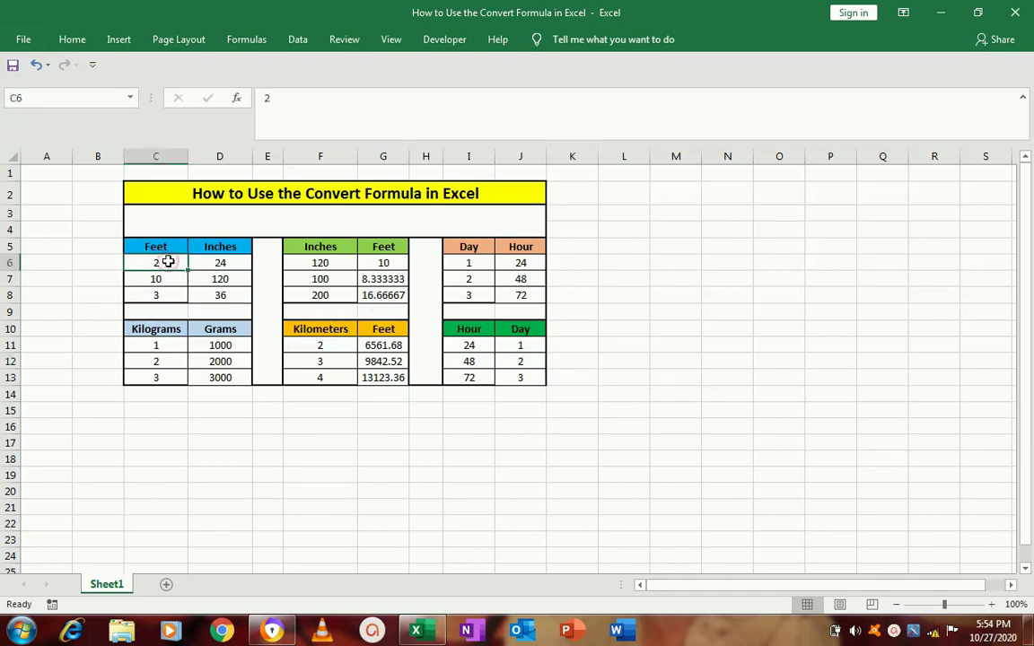
pyautogui.press('Up')
pyautogui.press('Right')
pyautogui.press('Right')
pyautogui.press('Right')
pyautogui.press('Right')
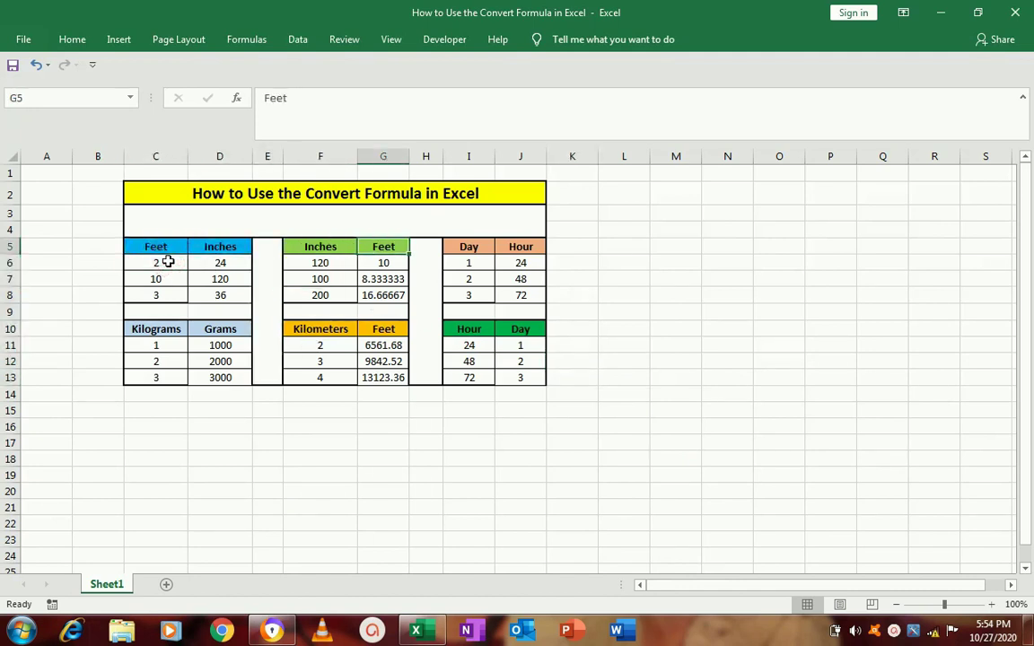
pyautogui.press('Right')
pyautogui.hotkey('shift', 'Down')
pyautogui.hotkey('shift', 'Down')
pyautogui.hotkey('shift', 'Down')
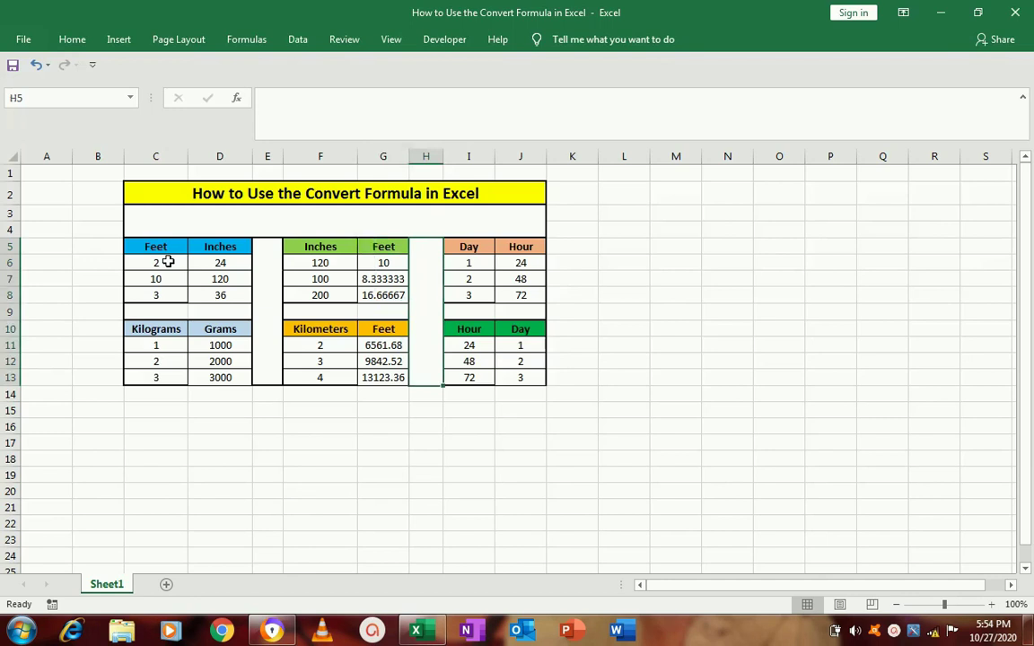